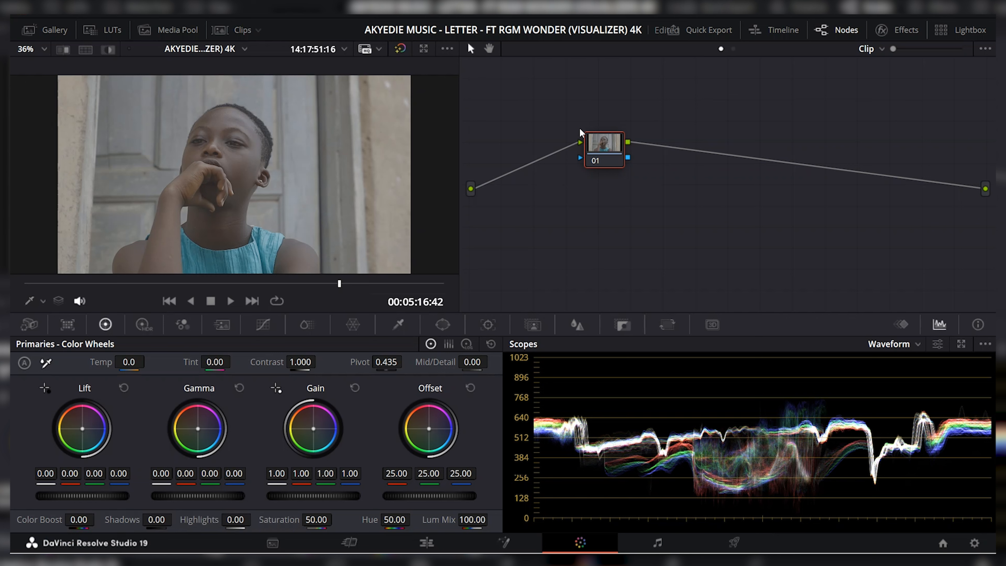
Label the first node CST and move it closer to the source input in the node graph.
right_click(611, 142)
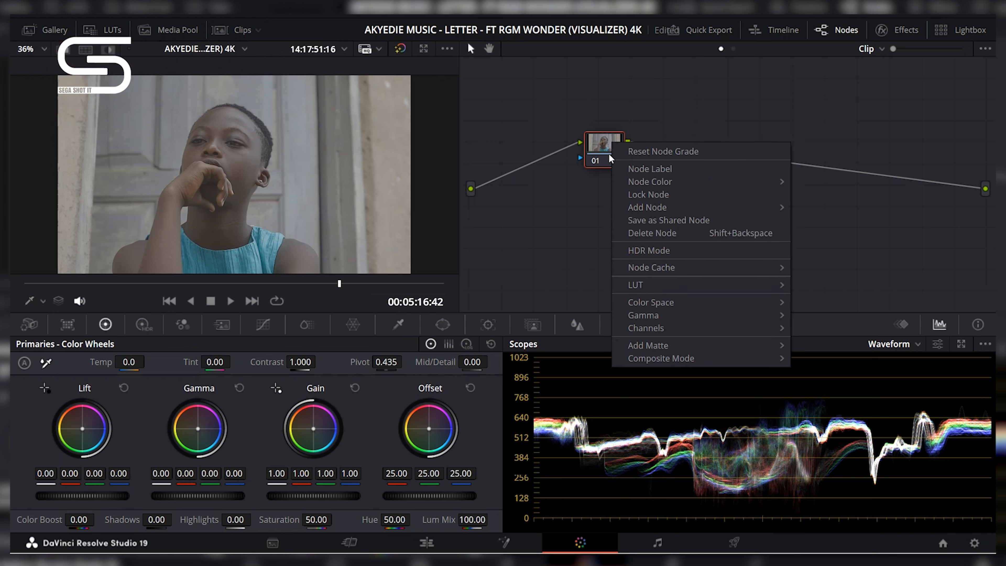
click(615, 169)
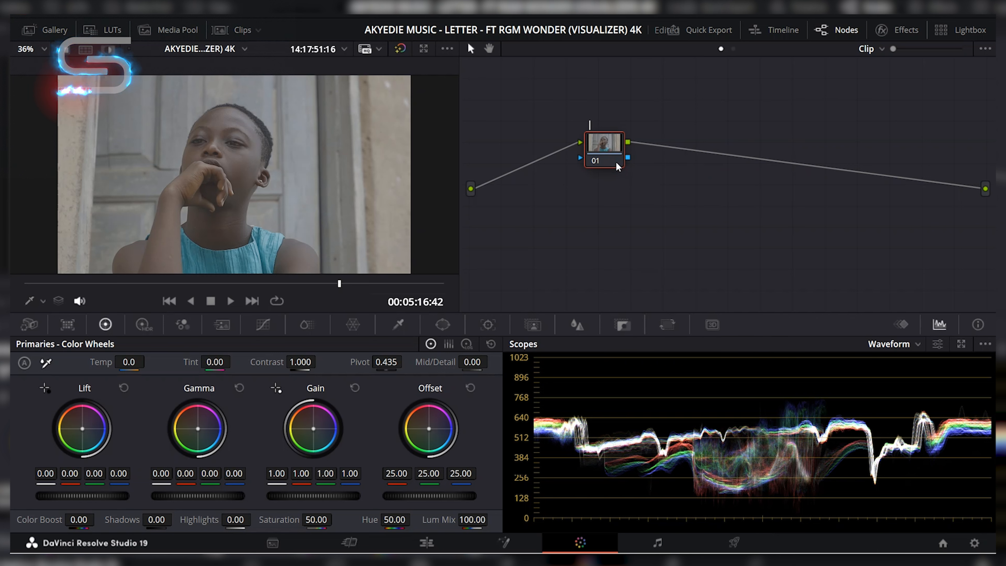
text(CST)
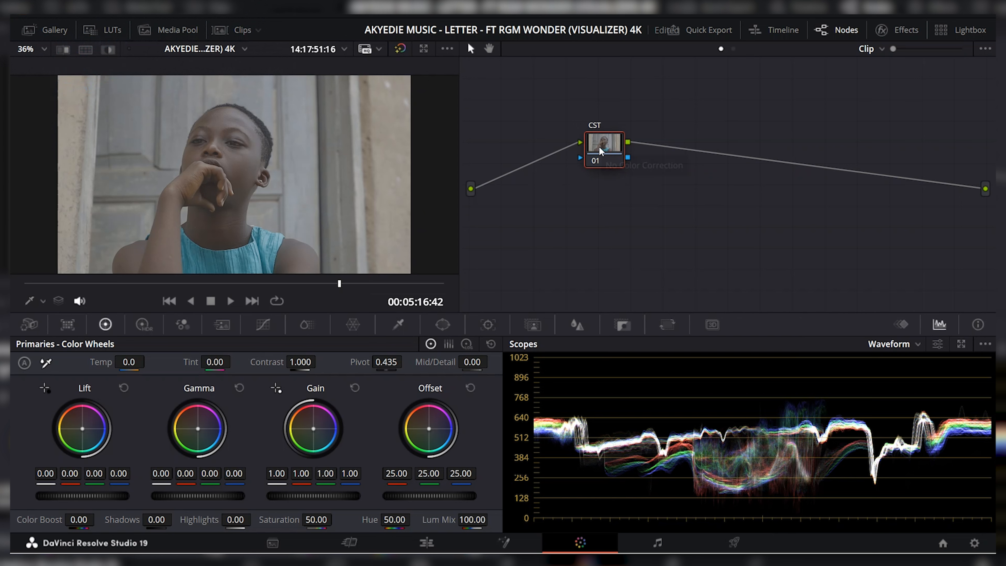
drag(599, 149, 562, 122)
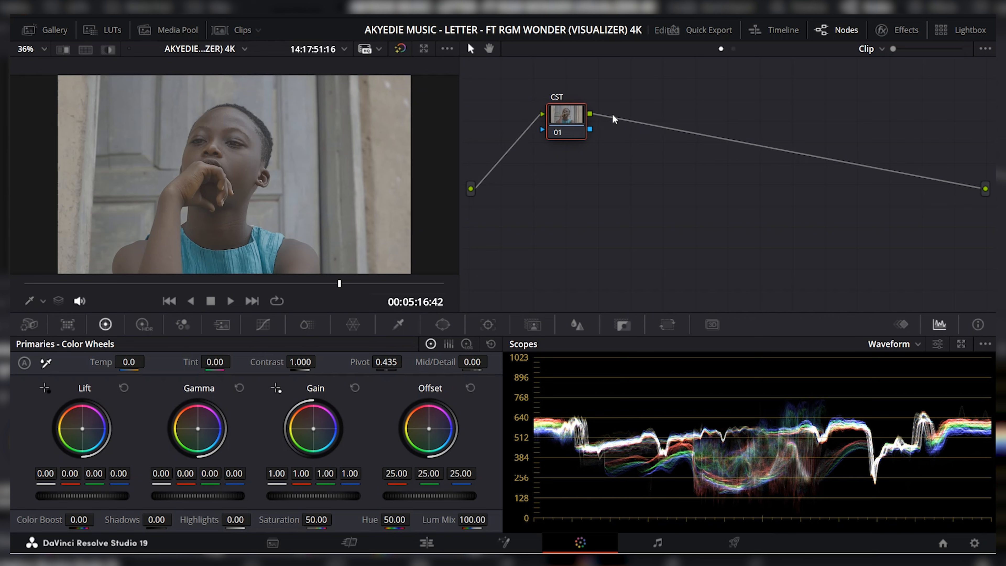
Apply the Color Space Transform effect from the Resolve FX Color library to the CST node.
click(909, 31)
scroll(763, 218, down, 3)
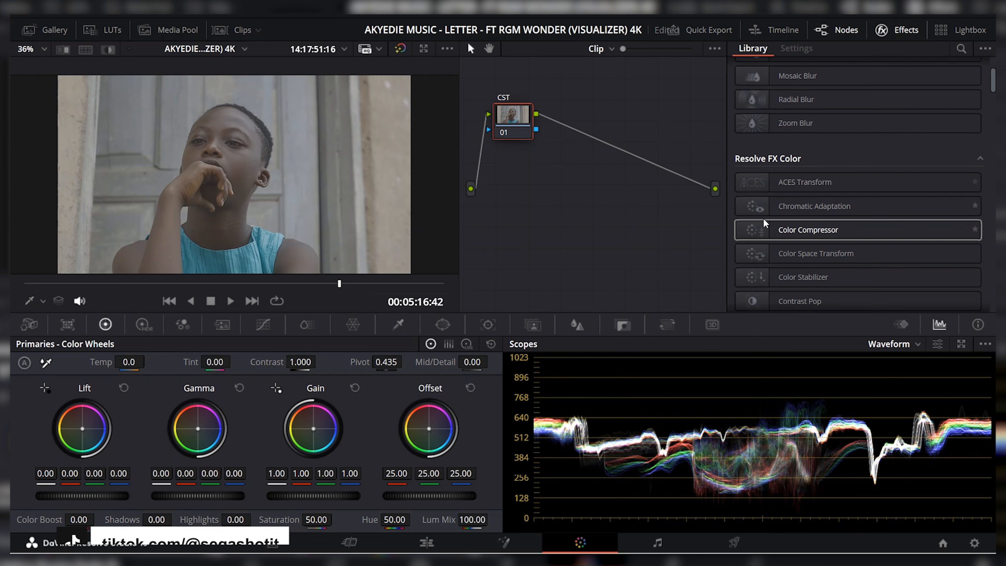
drag(783, 254, 513, 118)
Set the CST node's input color space to Canon Cinema Gamut and its input gamma to Canon Log 3.
click(830, 104)
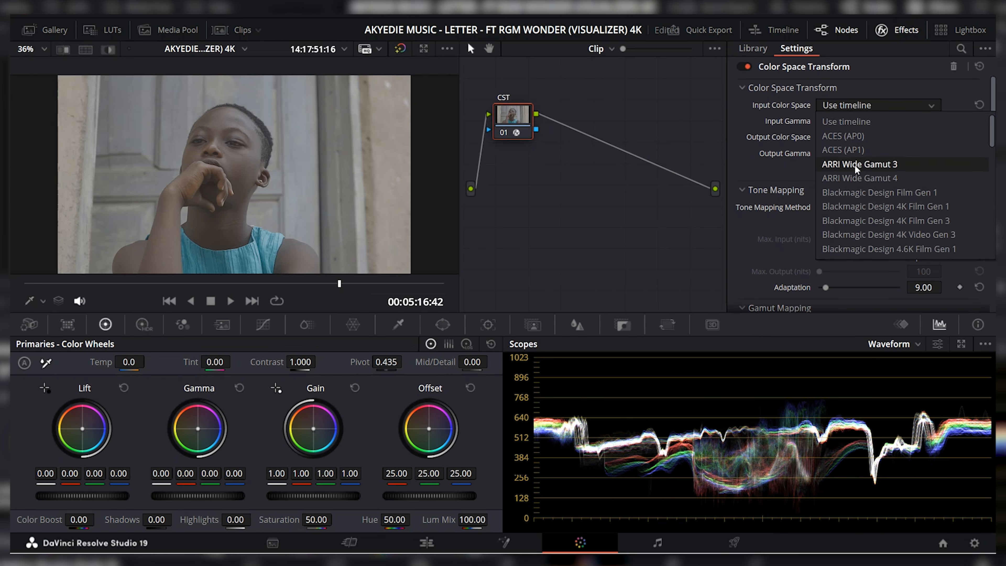
scroll(854, 165, down, 2)
scroll(854, 165, down, 1)
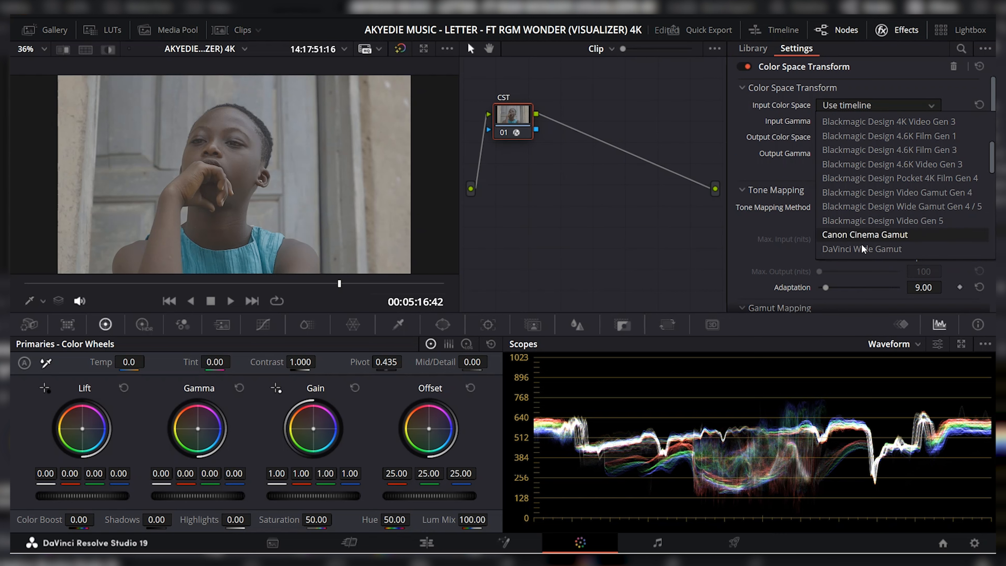
click(869, 234)
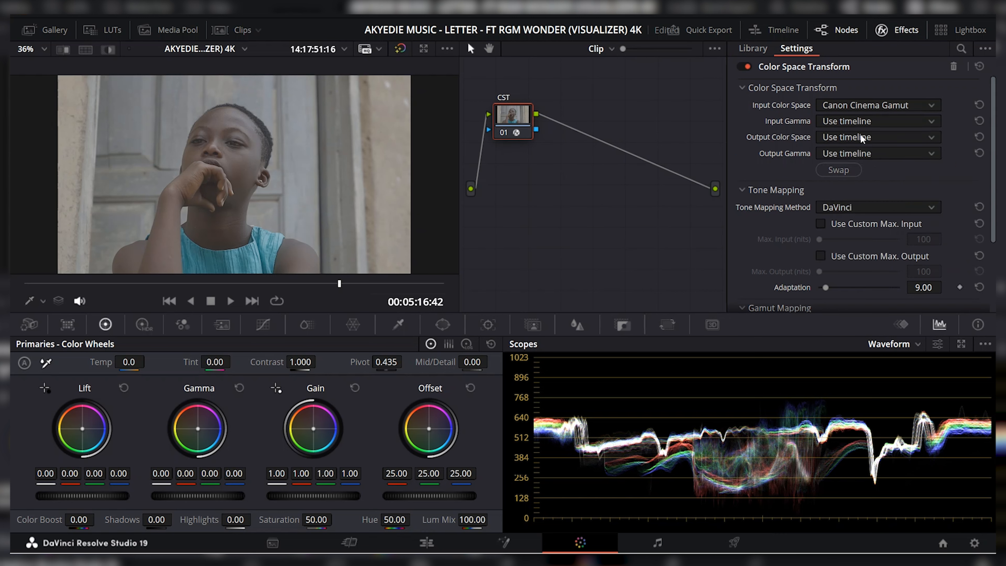
click(864, 121)
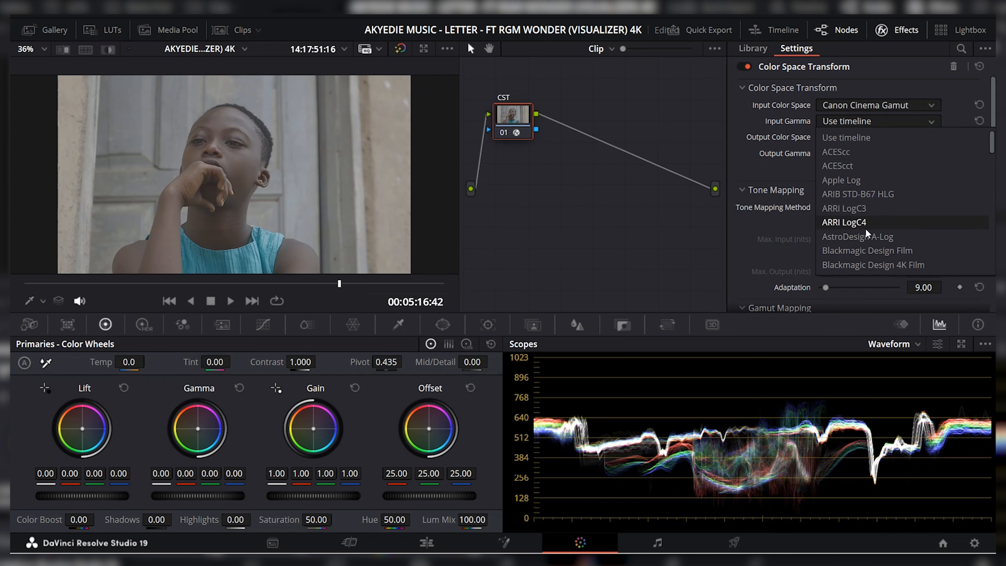
scroll(865, 228, down, 5)
scroll(865, 228, down, 8)
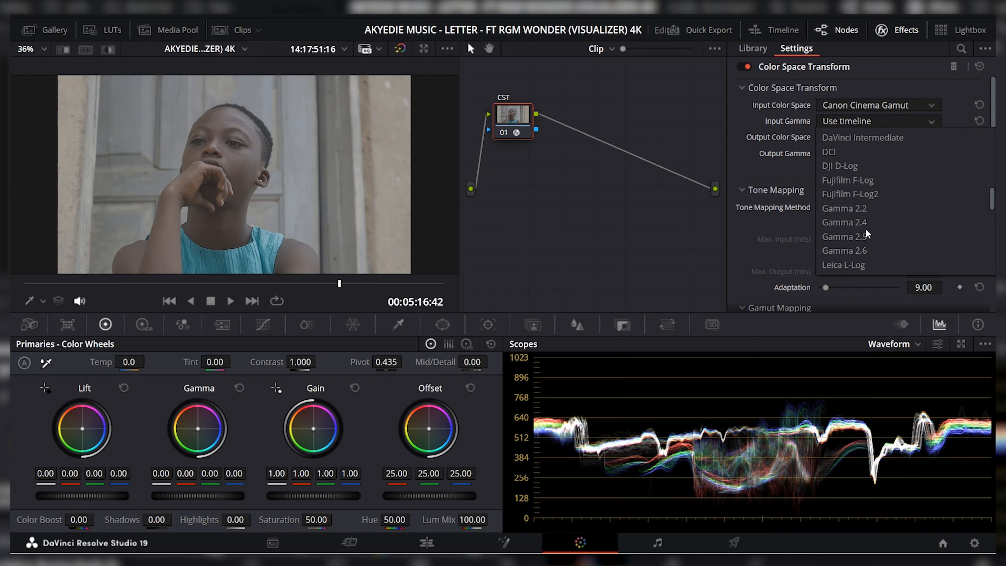
scroll(865, 230, up, 8)
scroll(866, 229, down, 3)
scroll(863, 229, up, 3)
click(859, 222)
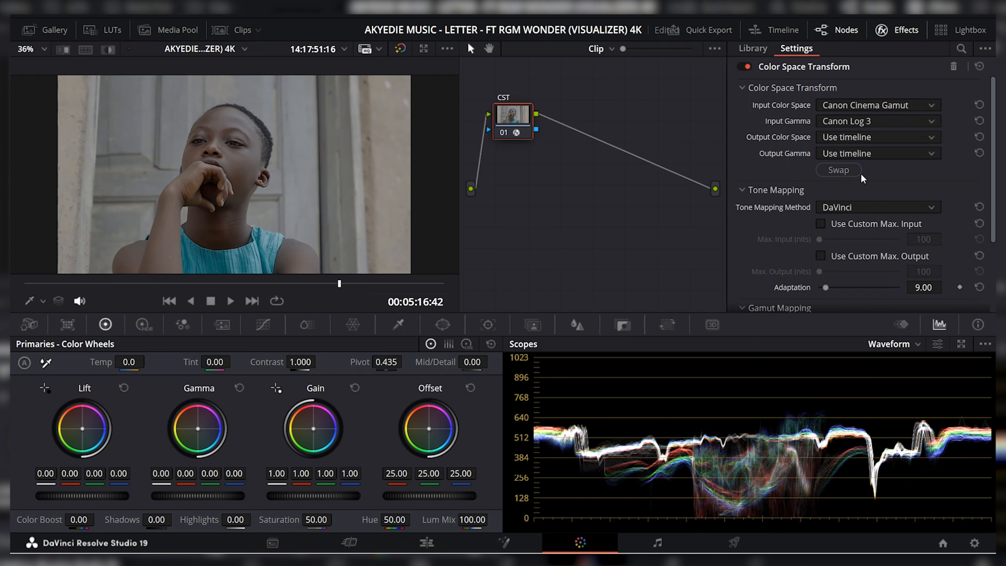
Set the CST node's output color space to DaVinci Wide Gamut and its output gamma to DaVinci Intermediate.
click(860, 137)
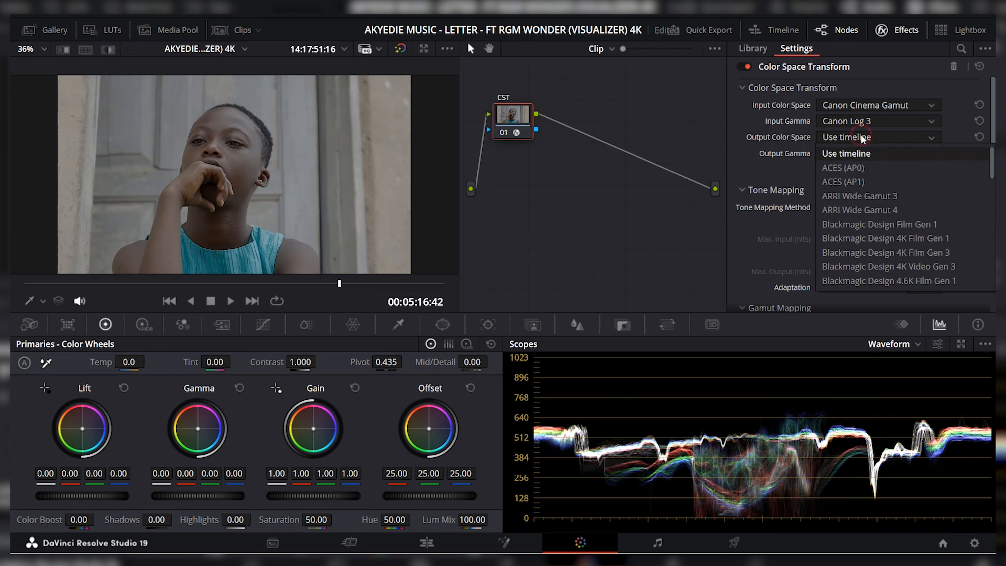
scroll(843, 240, down, 5)
scroll(844, 240, up, 3)
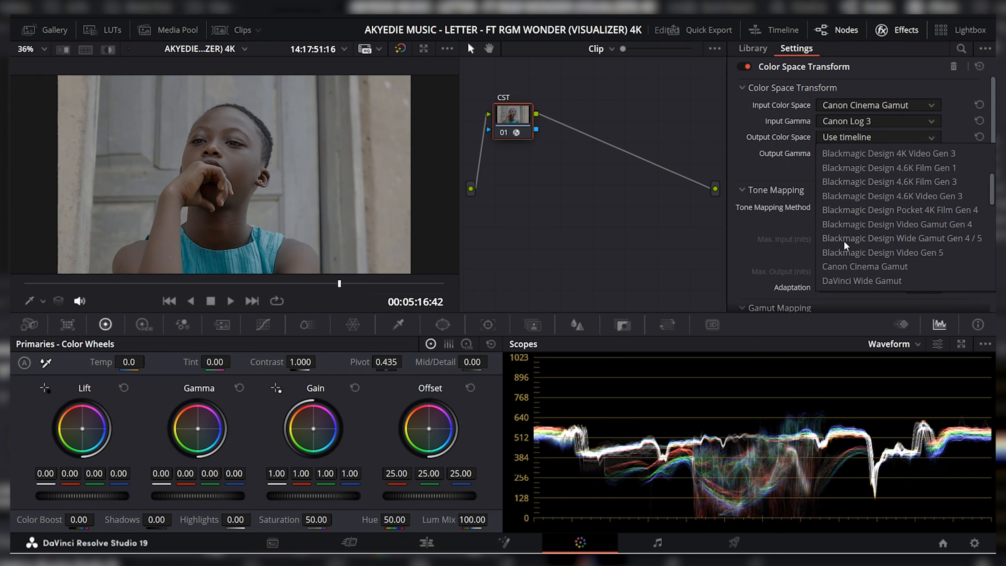
click(861, 280)
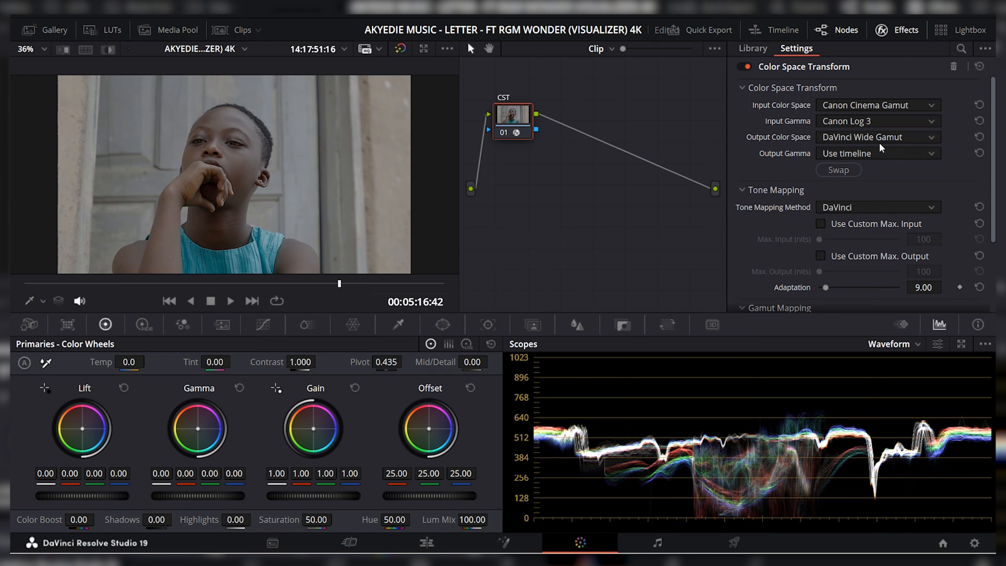
click(877, 151)
scroll(867, 192, down, 4)
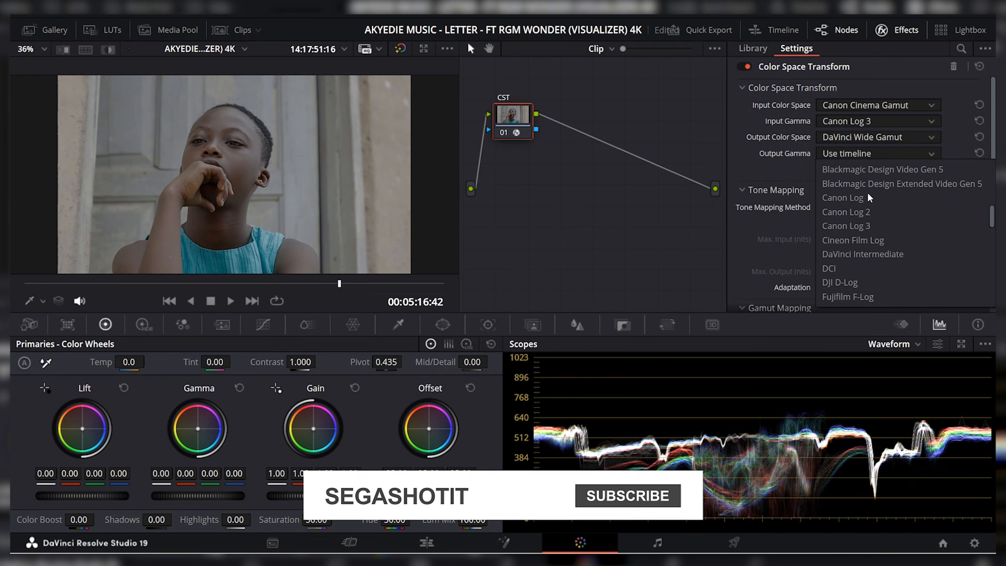
scroll(866, 201, up, 1)
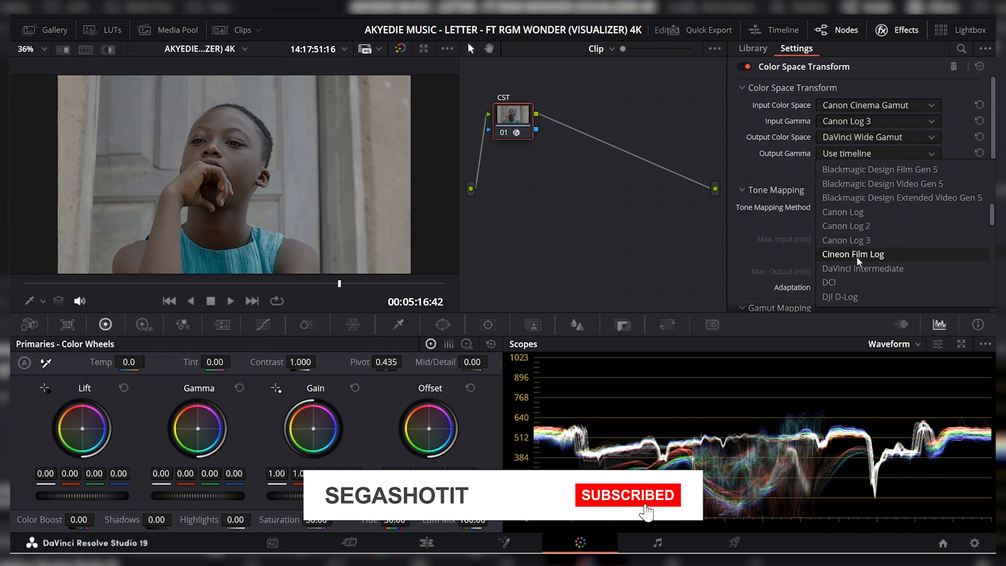
click(856, 267)
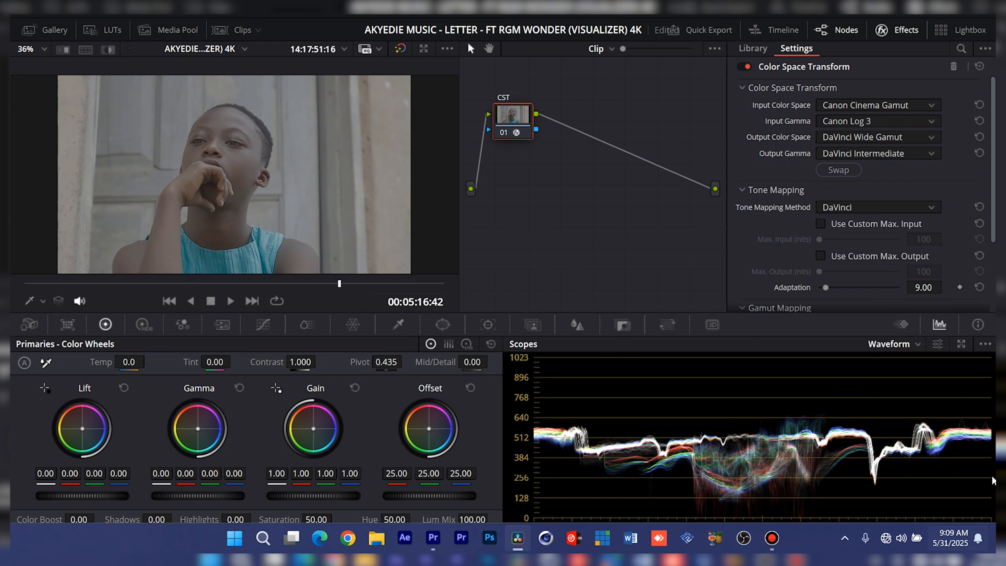
Check the timeline and output color spaces in the project's Color Management settings, leaving them unsaved.
click(974, 542)
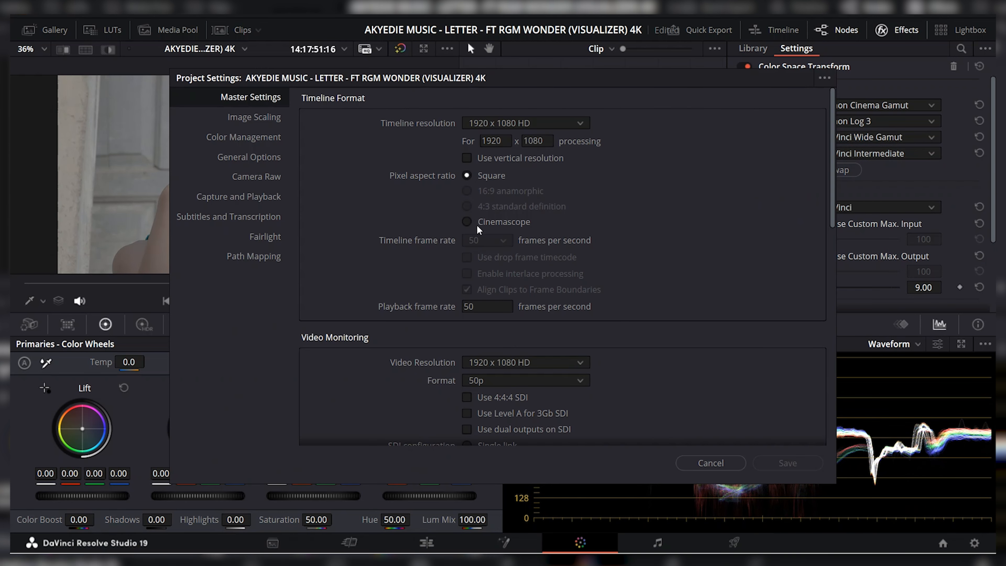
click(263, 141)
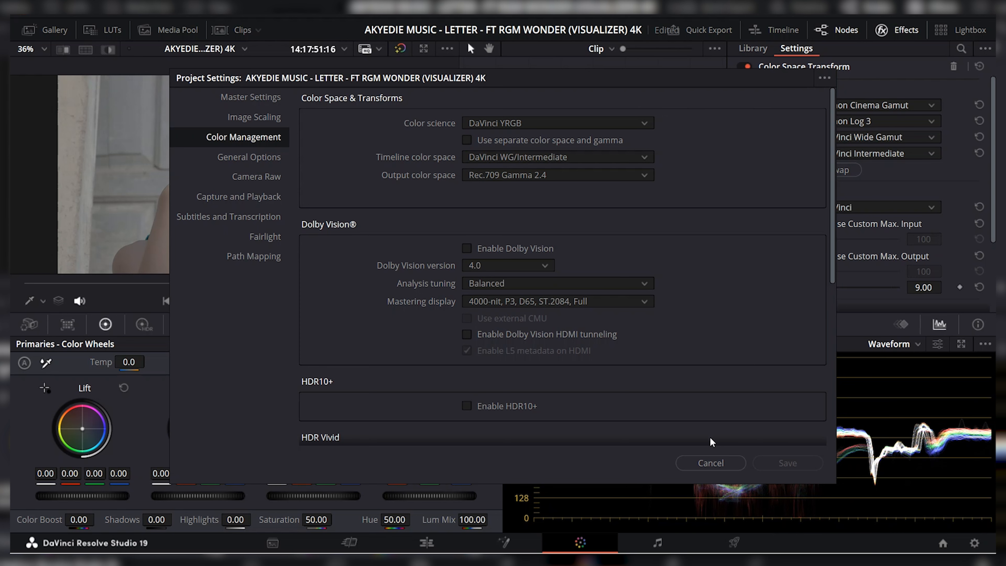
click(710, 462)
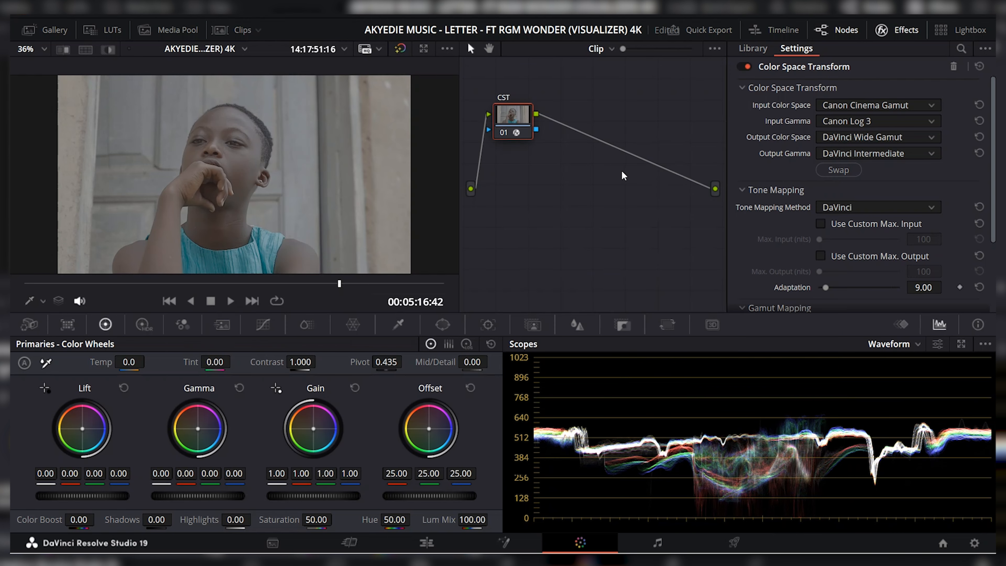
Add a serial node after the CST node and label it REC709.
right_click(515, 119)
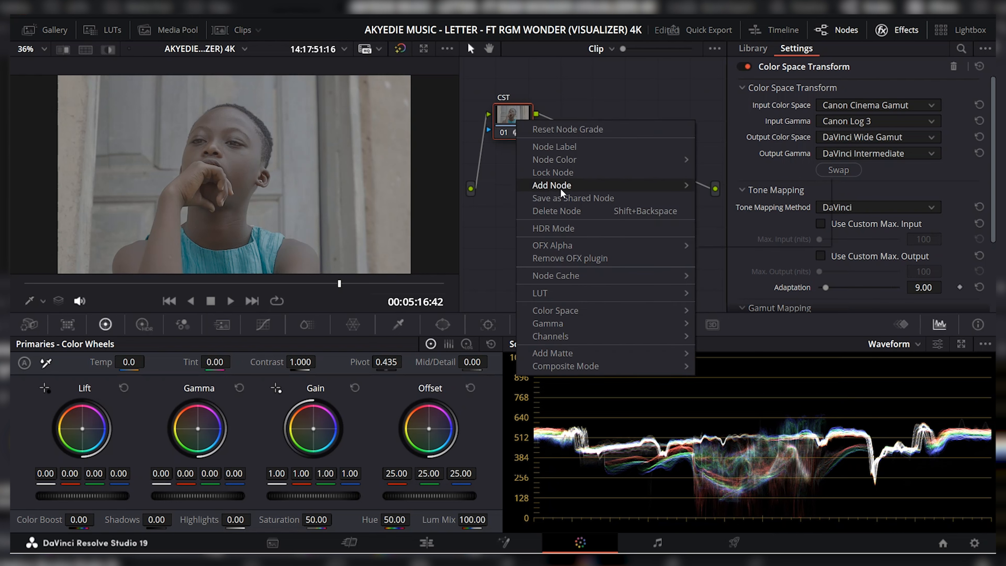
mouse_move(561, 187)
click(725, 188)
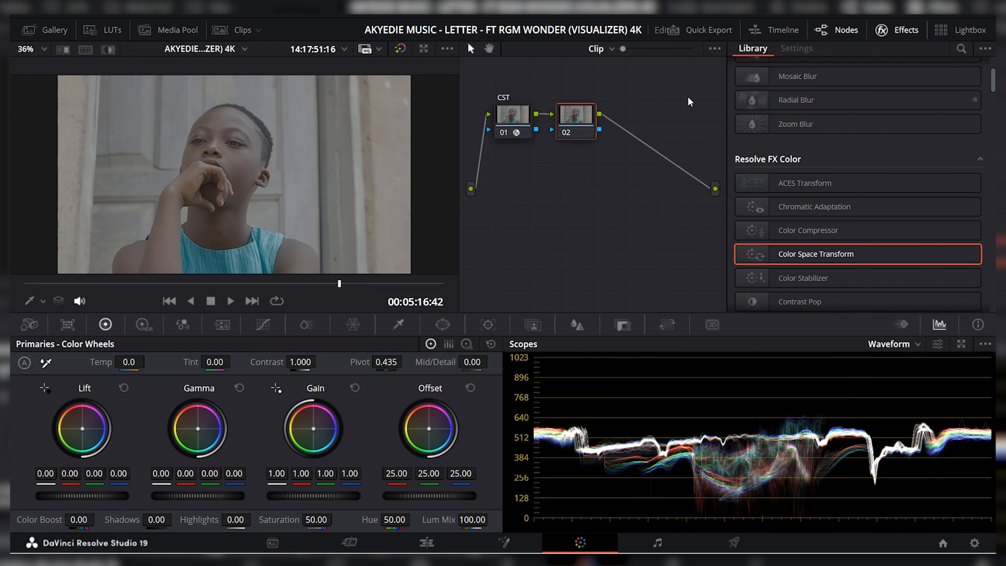
right_click(570, 116)
click(610, 141)
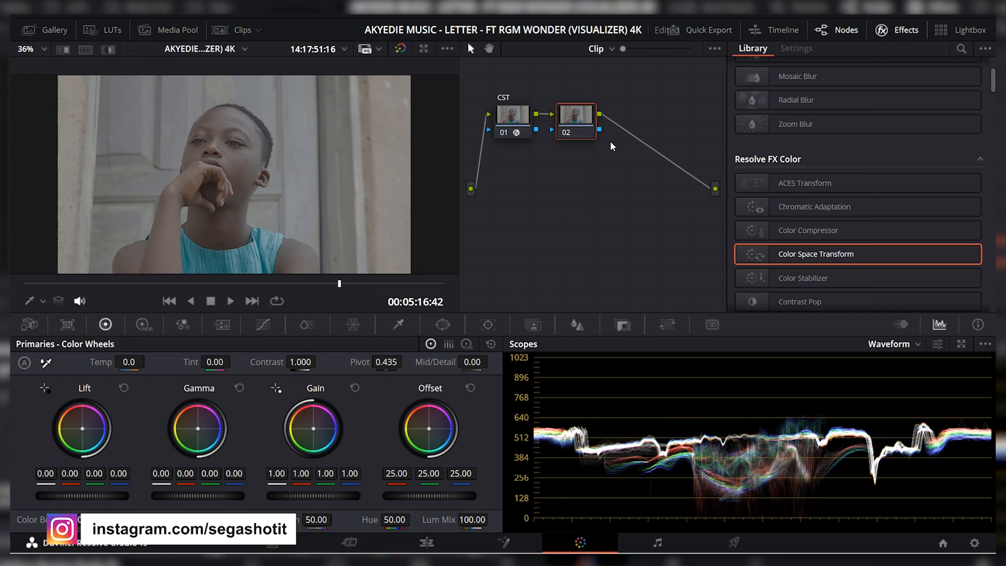
text(REC709)
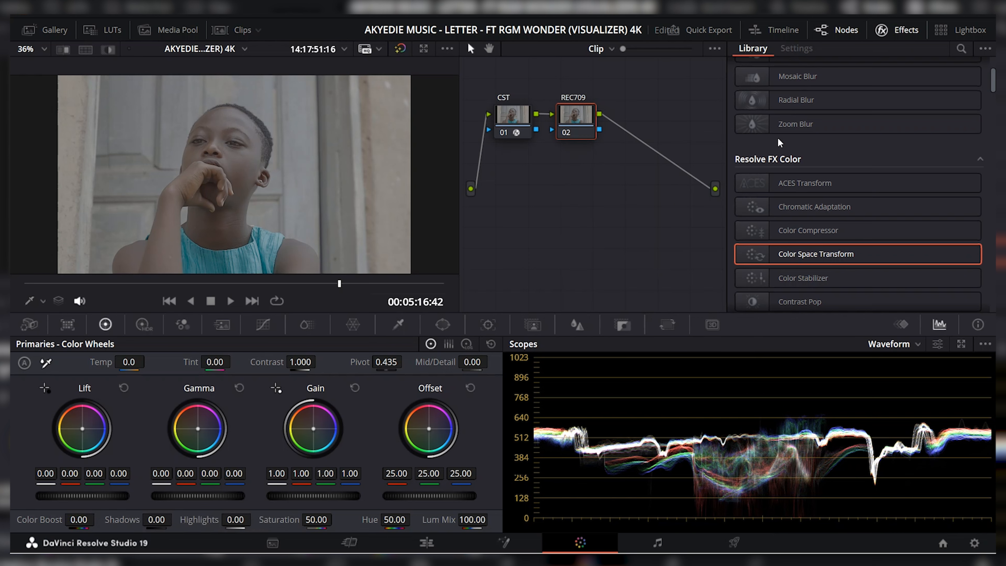
Apply Color Space Transform to the REC709 node with DaVinci Wide Gamut as input color space and DaVinci Intermediate as input gamma.
drag(790, 259, 584, 117)
click(835, 105)
scroll(854, 166, down, 1)
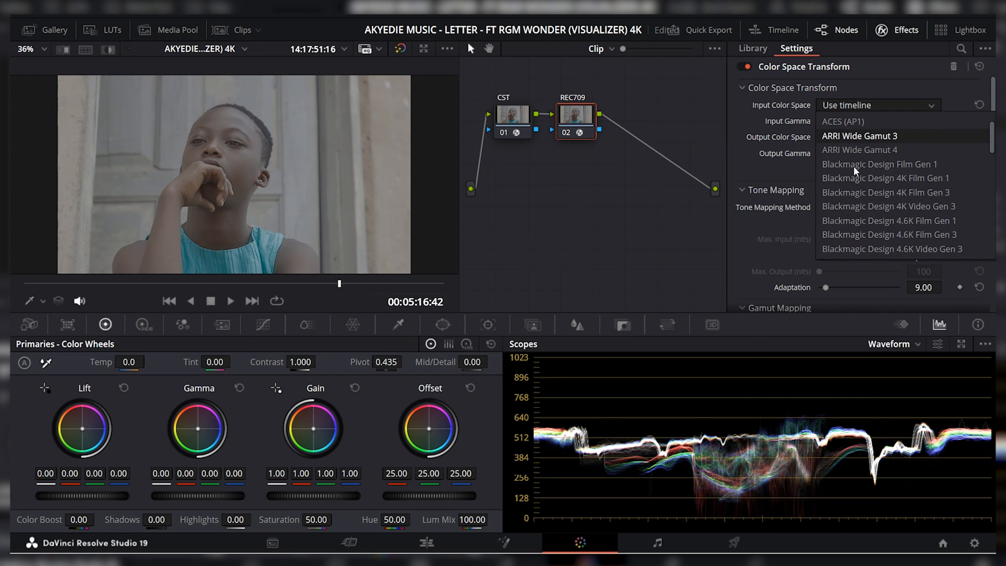
scroll(854, 166, down, 5)
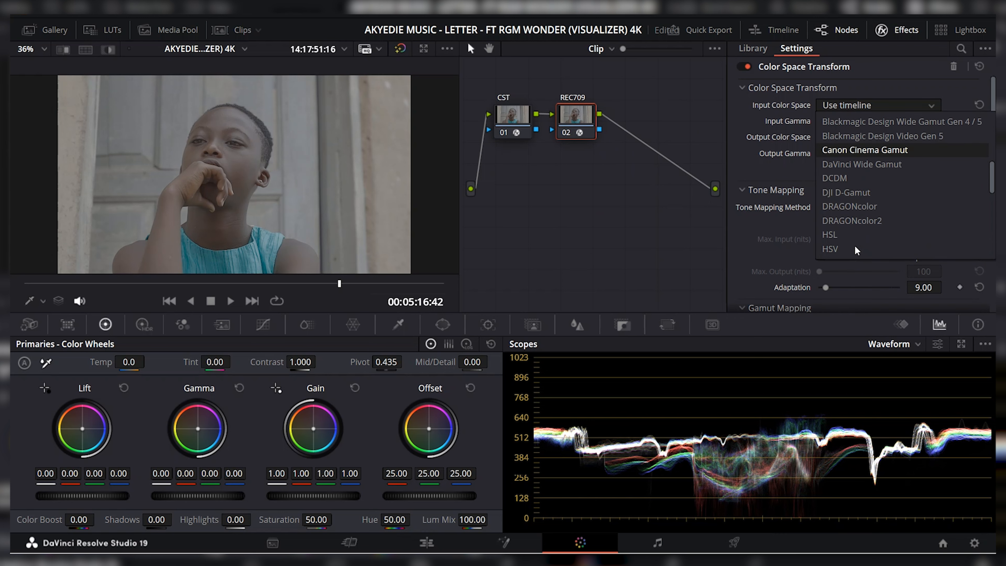
click(876, 153)
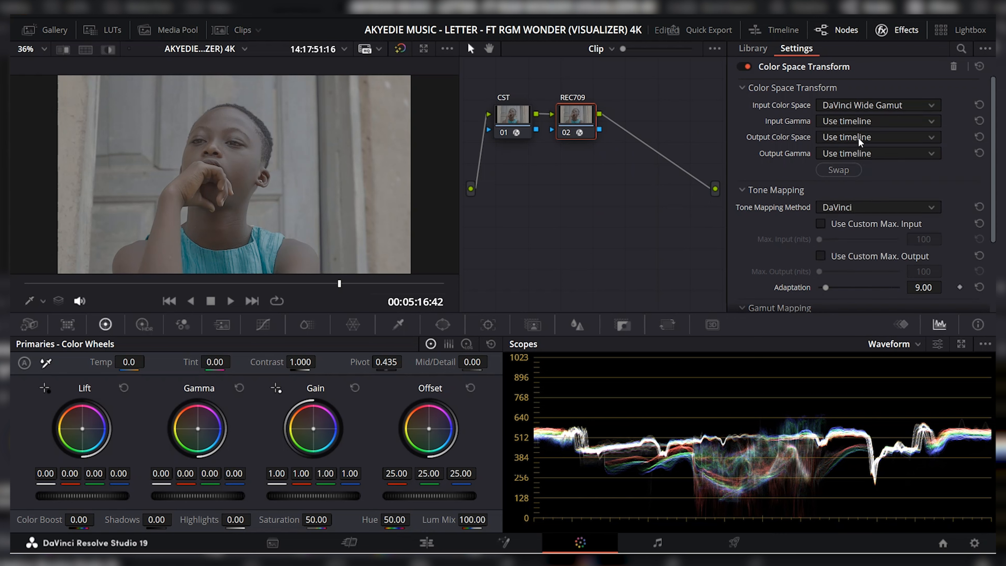
click(859, 119)
scroll(851, 187, down, 2)
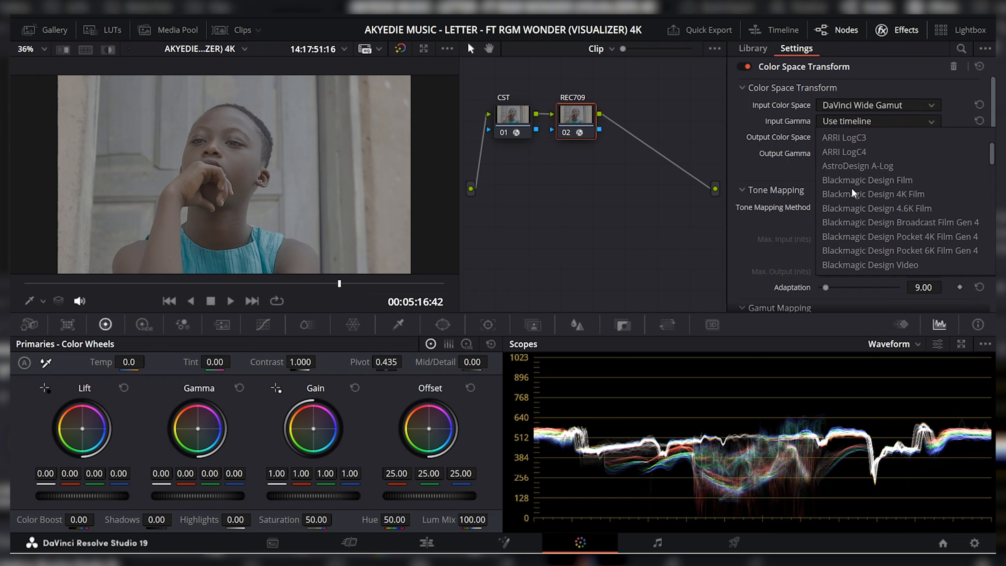
scroll(851, 187, down, 3)
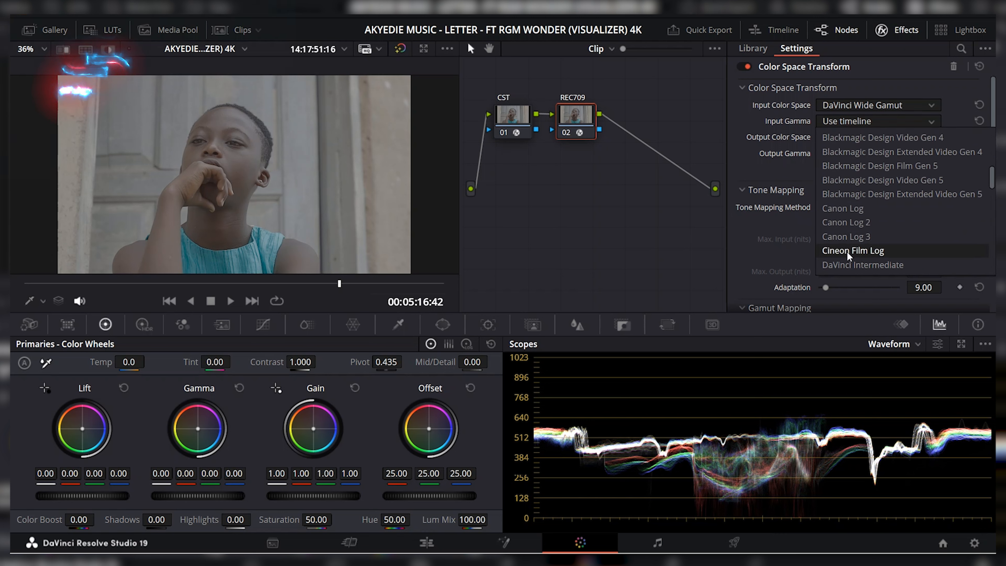
click(851, 264)
Set the REC709 node's output color space to Rec.709 and its output gamma to Gamma 2.4.
click(856, 137)
scroll(861, 184, down, 9)
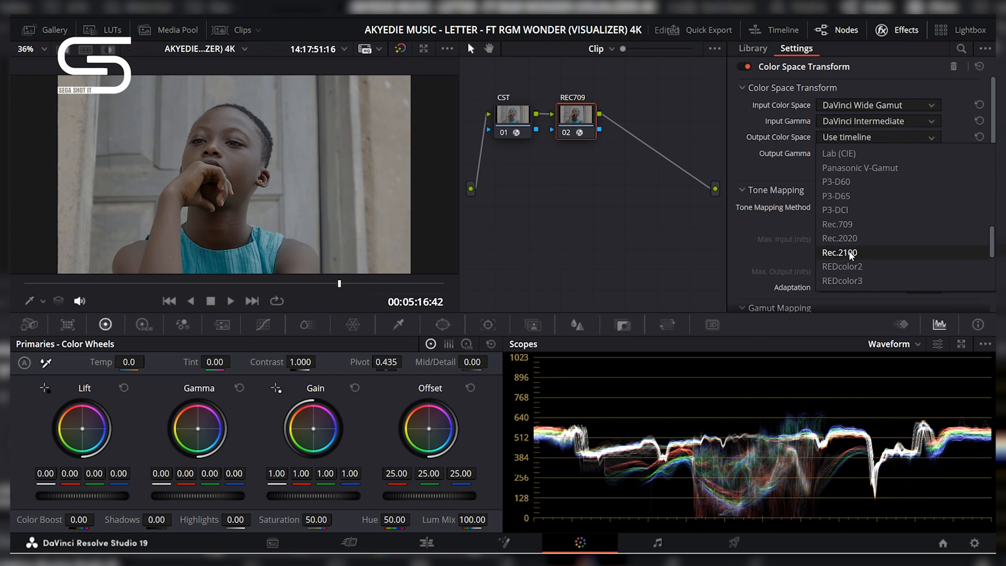
click(849, 224)
click(869, 153)
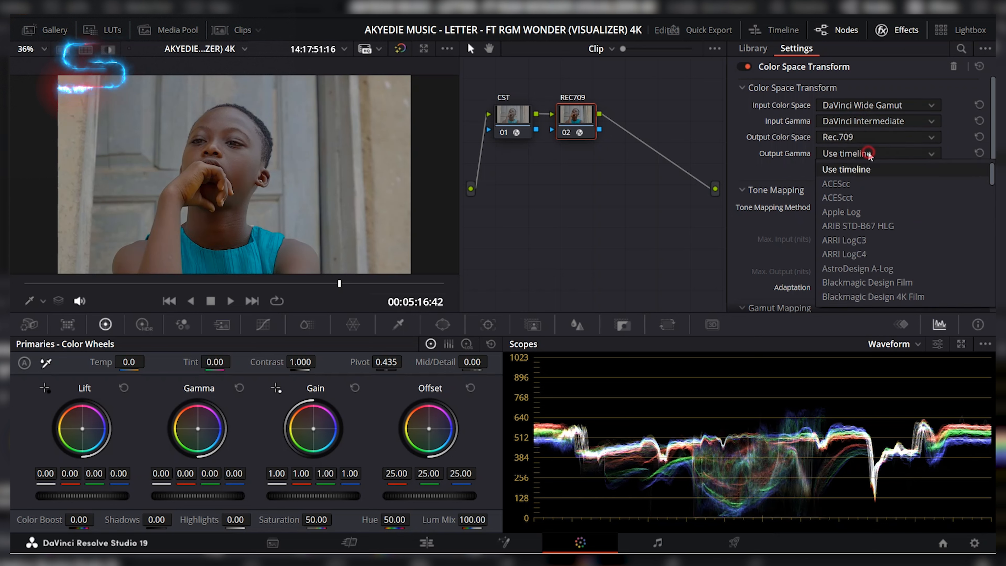
scroll(870, 230, down, 8)
scroll(870, 230, down, 2)
click(861, 226)
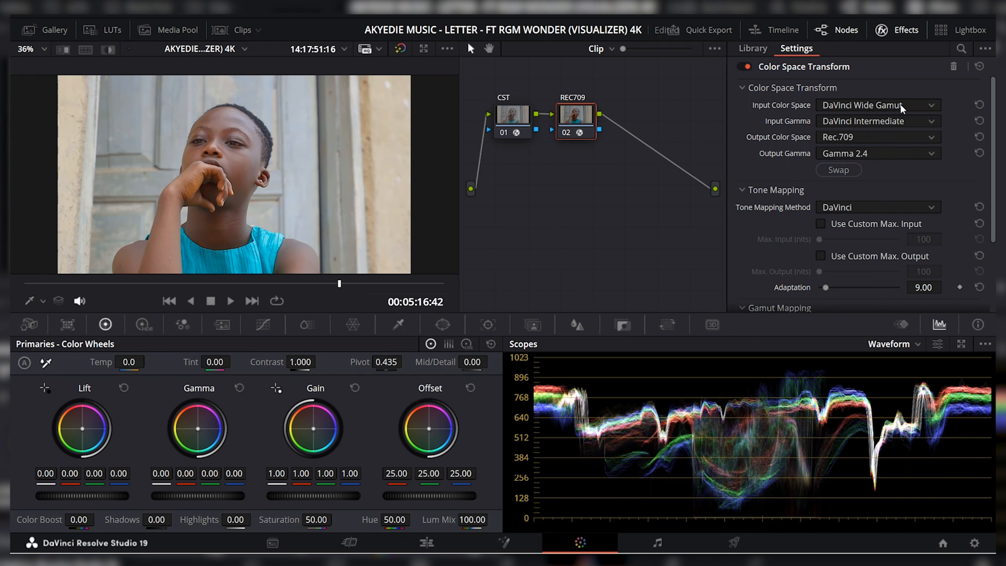
Close the effects library and spread the CST and REC709 nodes to opposite ends of the node graph.
click(905, 28)
drag(623, 116, 917, 120)
drag(555, 121, 525, 123)
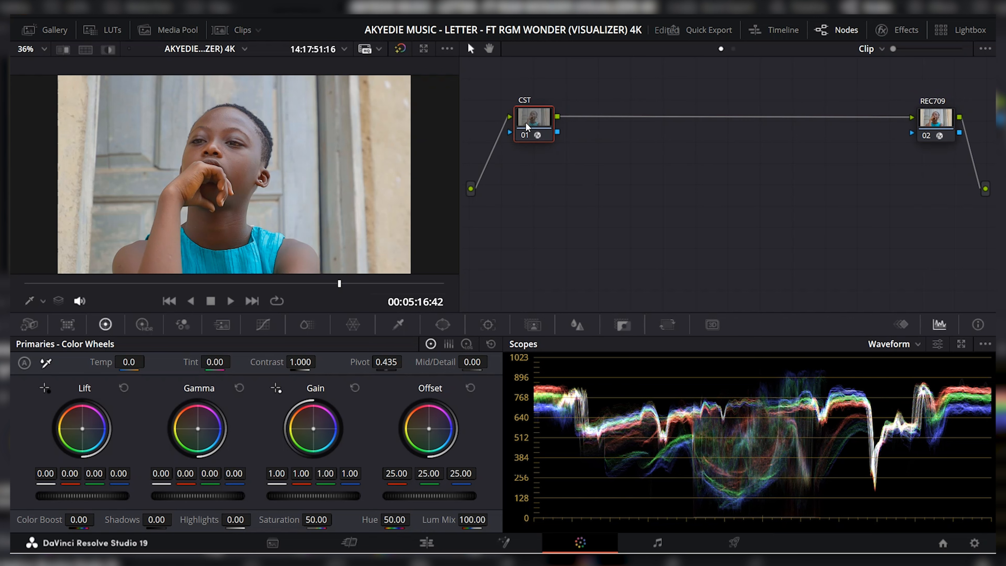
Add a serial node between the CST and REC709 nodes and label it BC.
key(alt+s)
right_click(597, 111)
click(625, 138)
text(BC)
On the BC node, lower the master Lift to -0.02 and set Highlights to -15.
click(106, 493)
drag(106, 493, 99, 493)
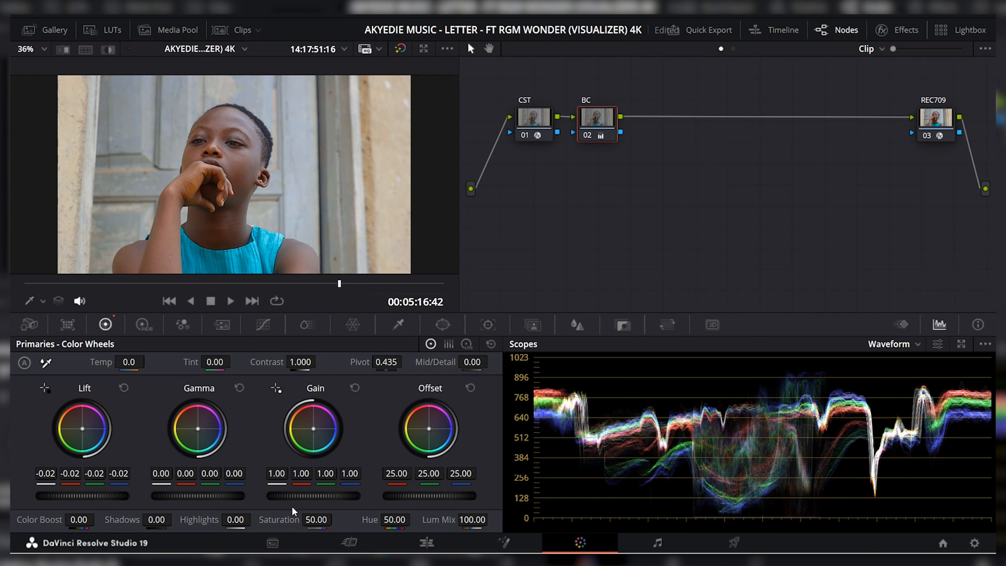
click(228, 517)
text(-15)
key(Return)
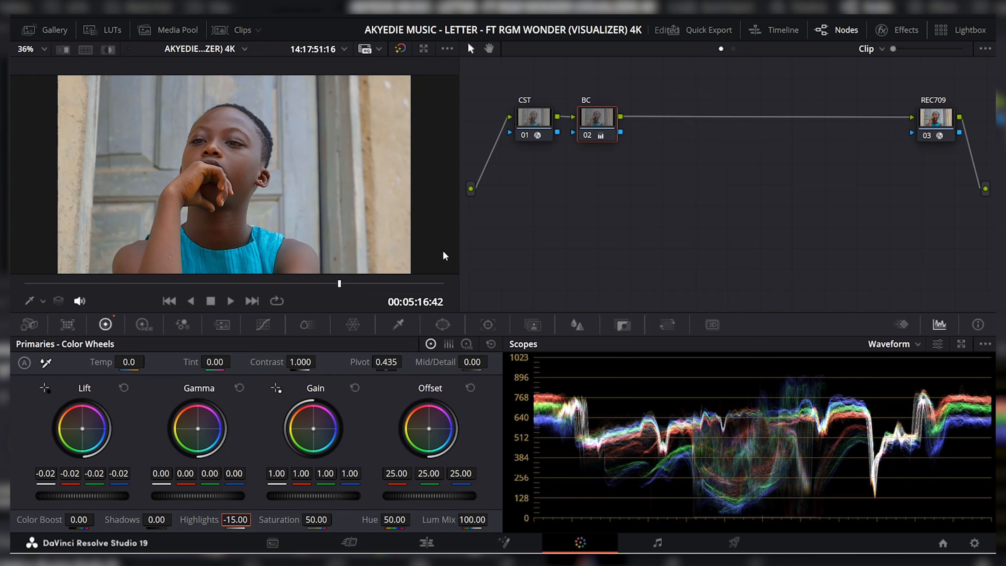
Add a serial node after the BC node and label it WB.
click(592, 120)
key(alt+s)
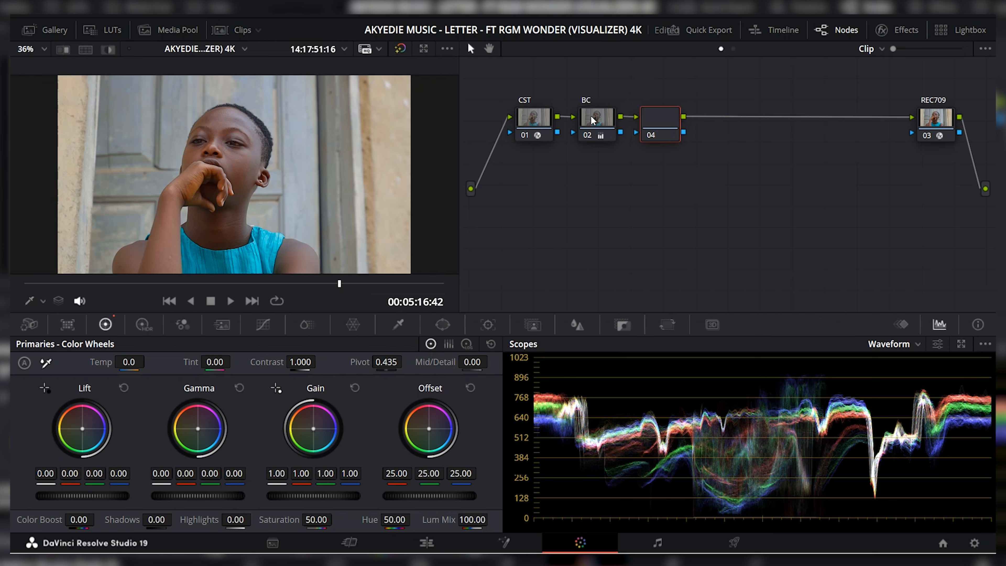
right_click(665, 116)
click(679, 137)
text(WB)
click(656, 116)
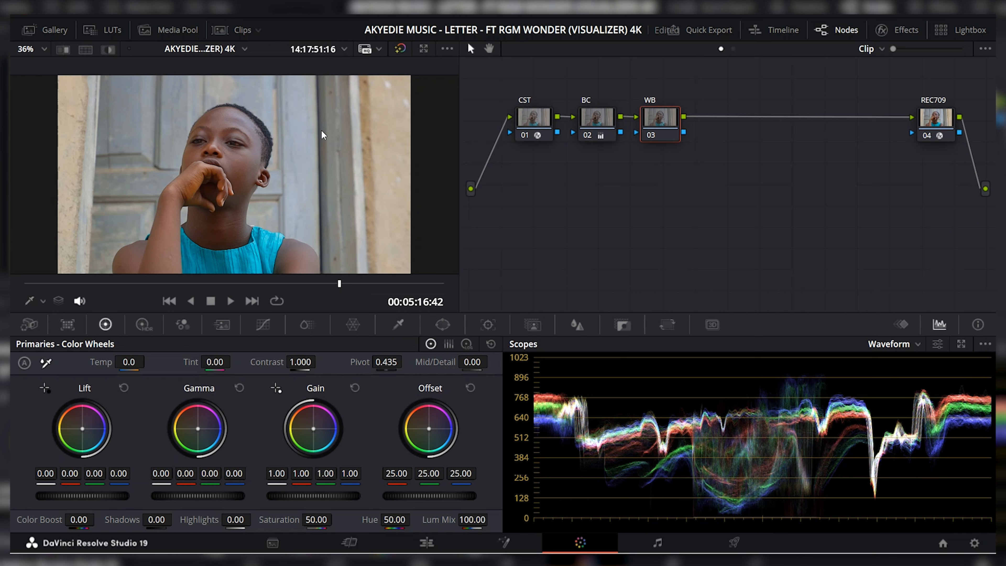
On the WB node, set Temp to -20 and Tint to 3, and compare the image with the node off and on.
click(99, 361)
text(20)
key(Return)
drag(149, 360, 147, 361)
click(214, 361)
text(3)
key(Return)
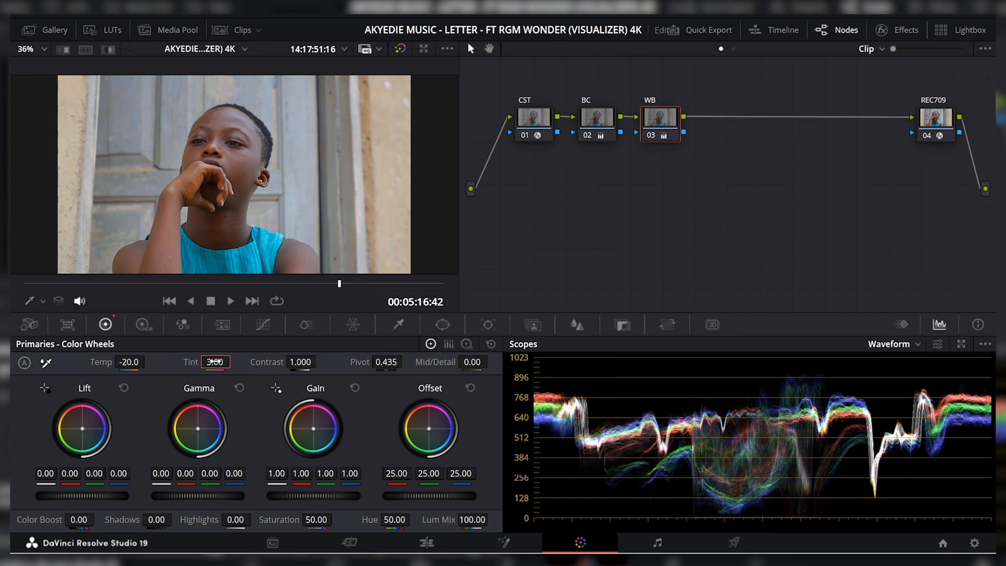
click(649, 135)
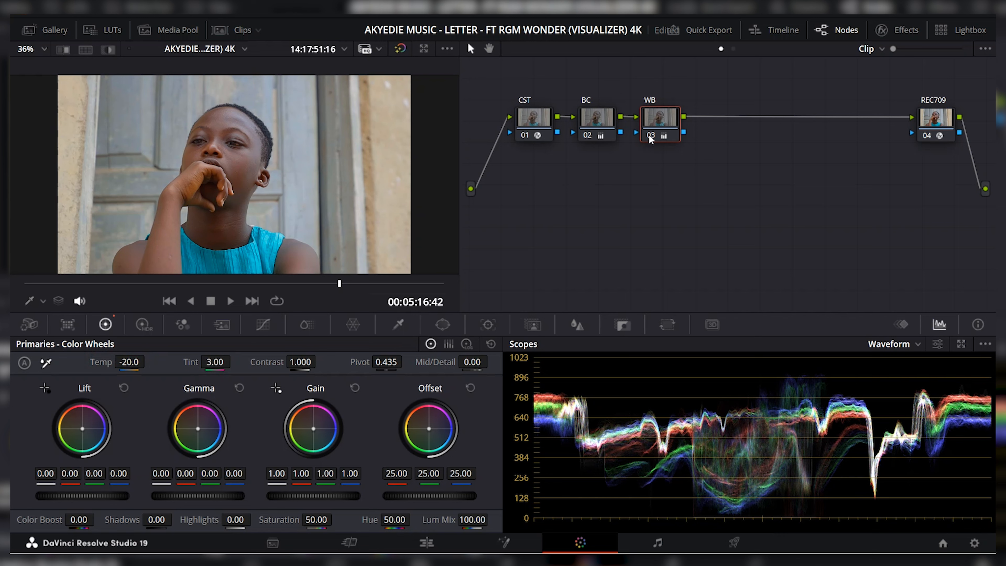
click(649, 135)
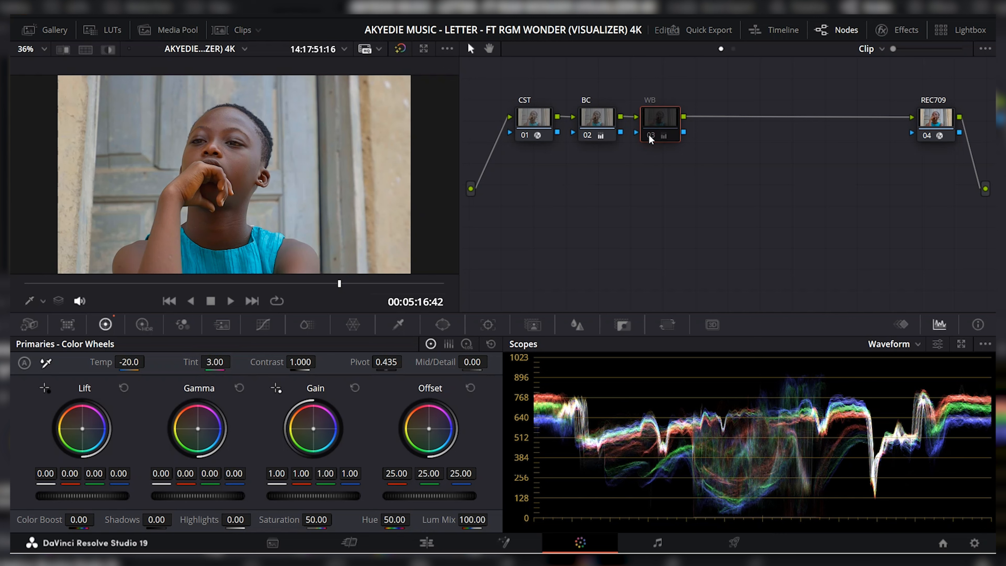
click(649, 135)
Change the WB node's Tint to -3, refine it to -2.5, and compare the image with the node off and on.
double_click(221, 364)
text(-3)
key(Return)
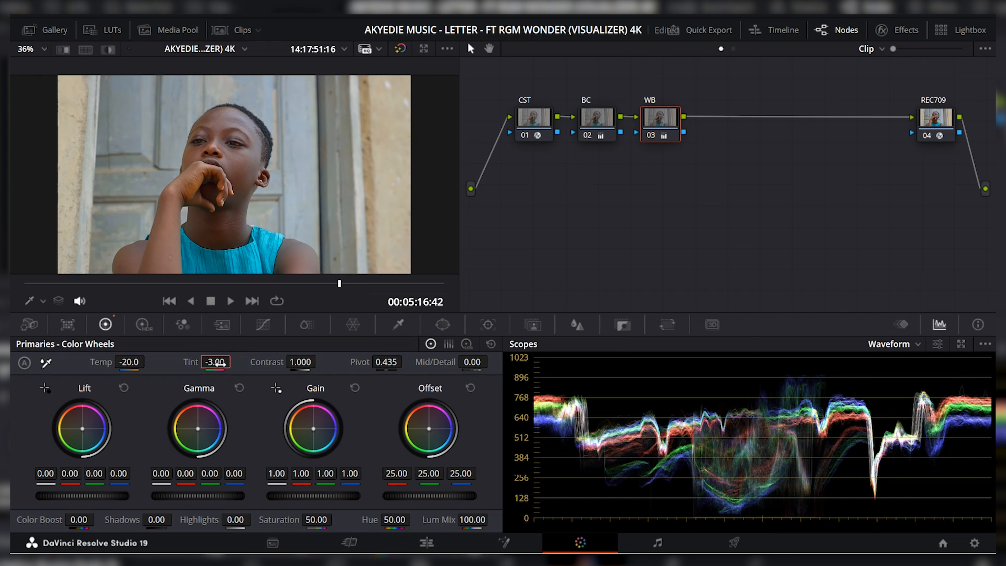
double_click(220, 364)
text(-2.5)
key(Return)
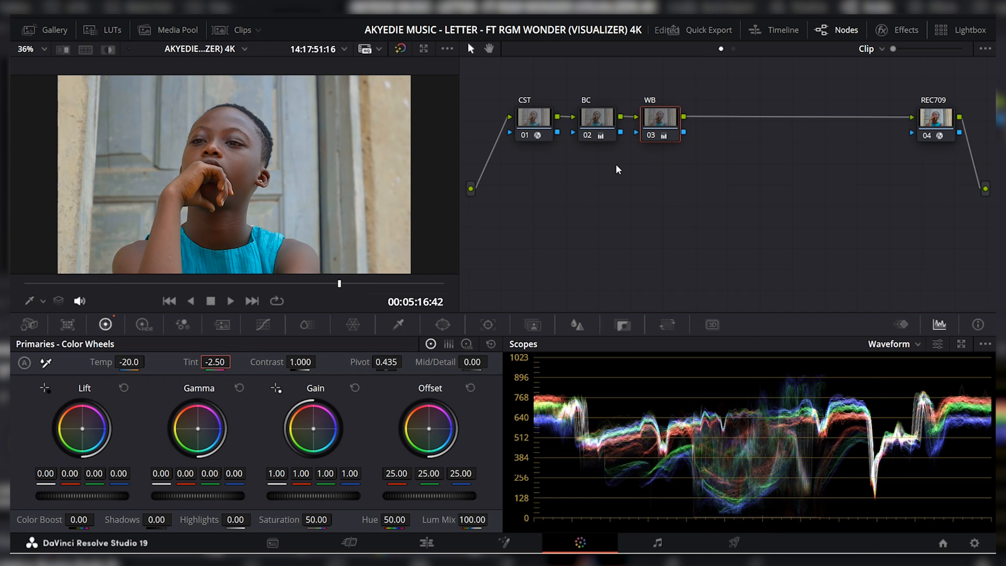
click(648, 137)
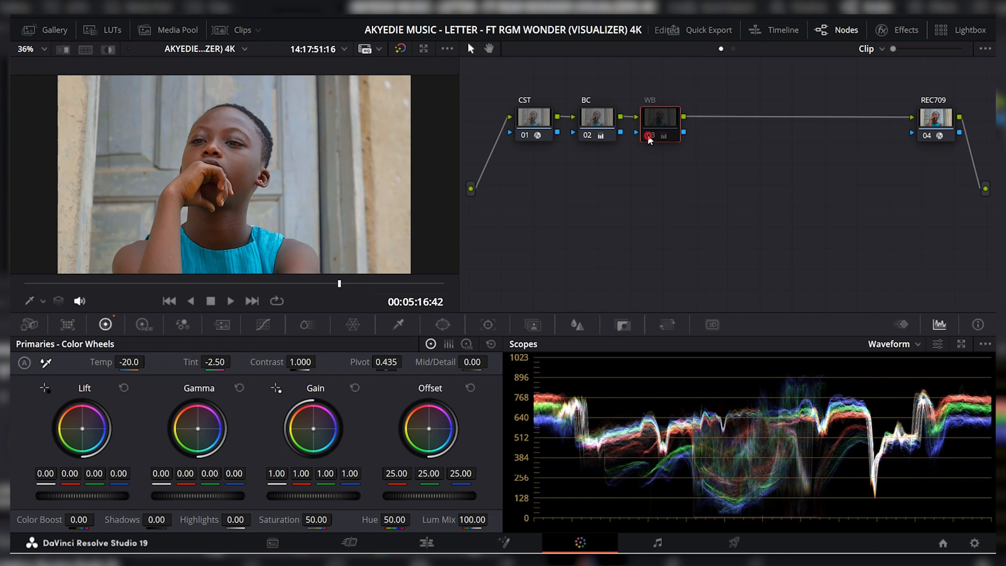
click(648, 136)
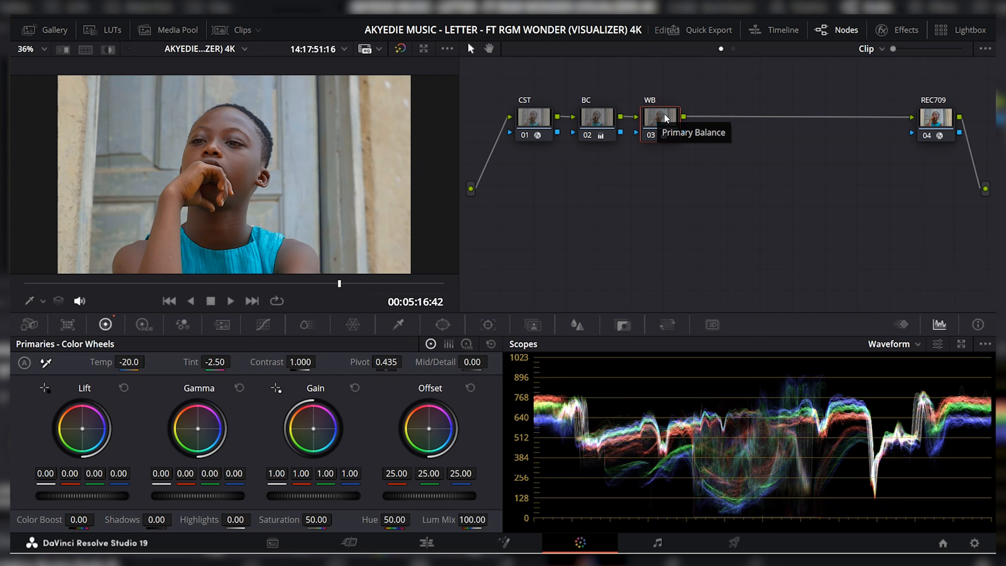
Add a serial node after the WB node, place it just before REC709, and label it LUT.
key(alt+s)
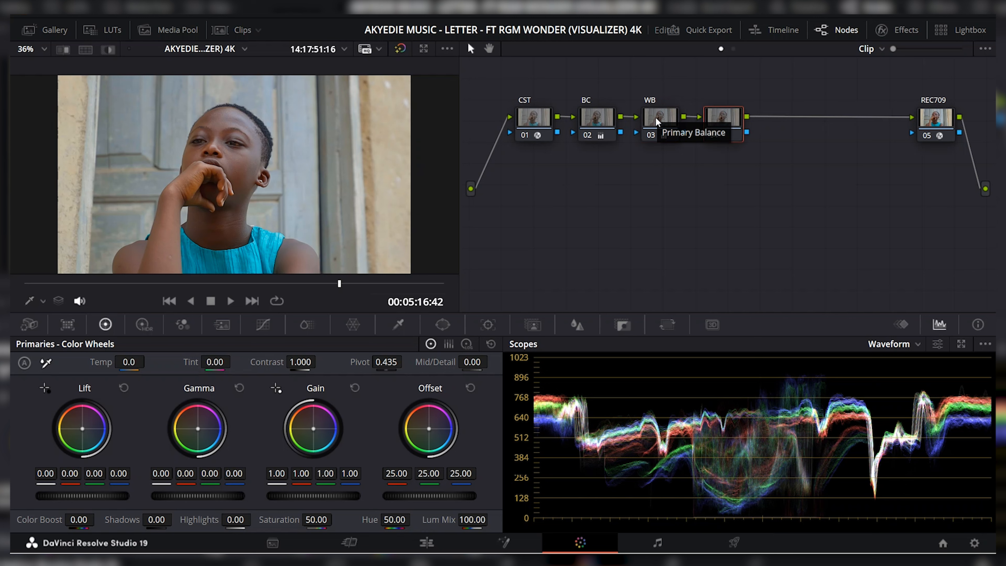
drag(711, 117, 878, 113)
right_click(879, 113)
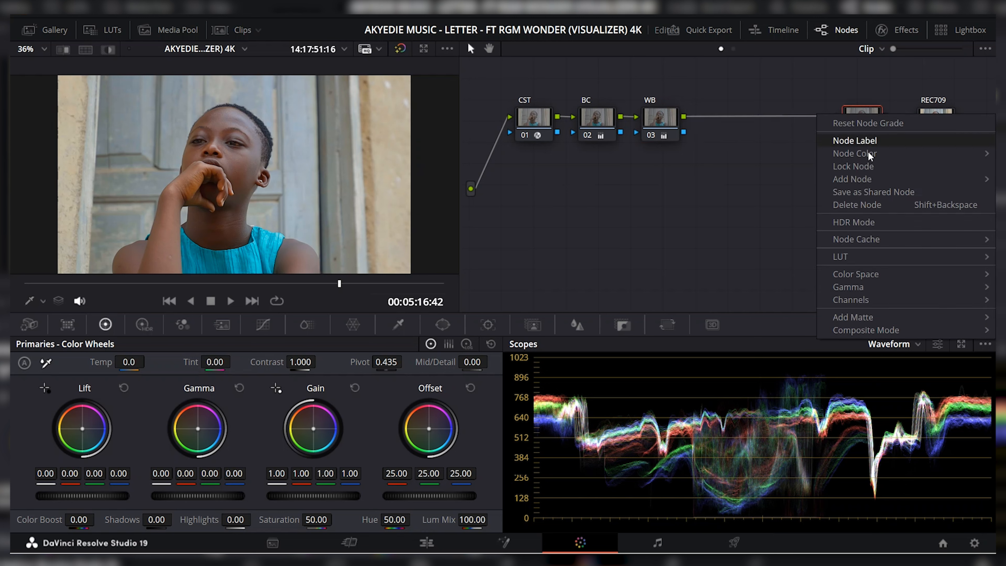
click(874, 140)
text(LUT)
key(Return)
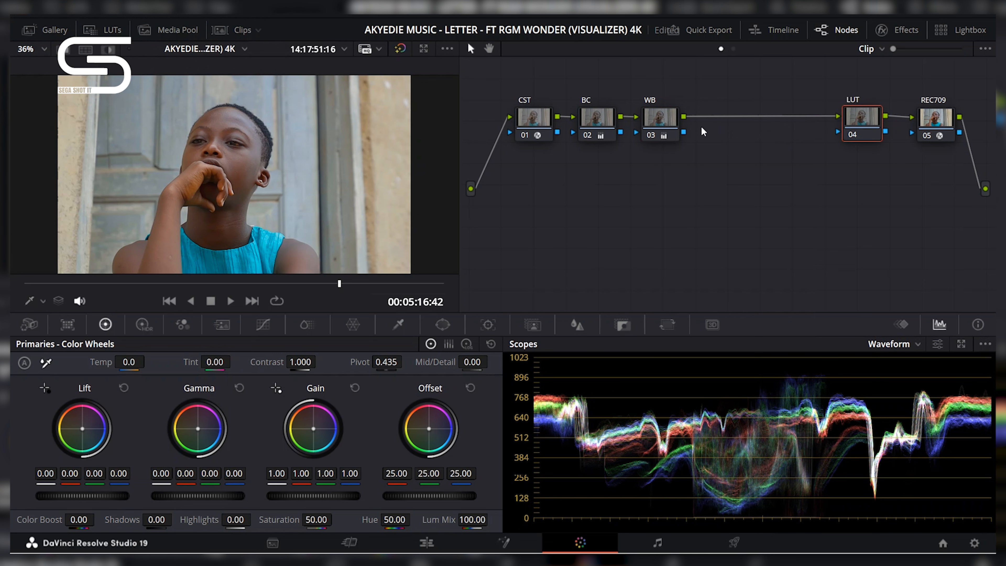
Apply the SEGA GOAT LUT from the SEGA LUTs folder to the LUT node and close the LUT browser.
click(26, 30)
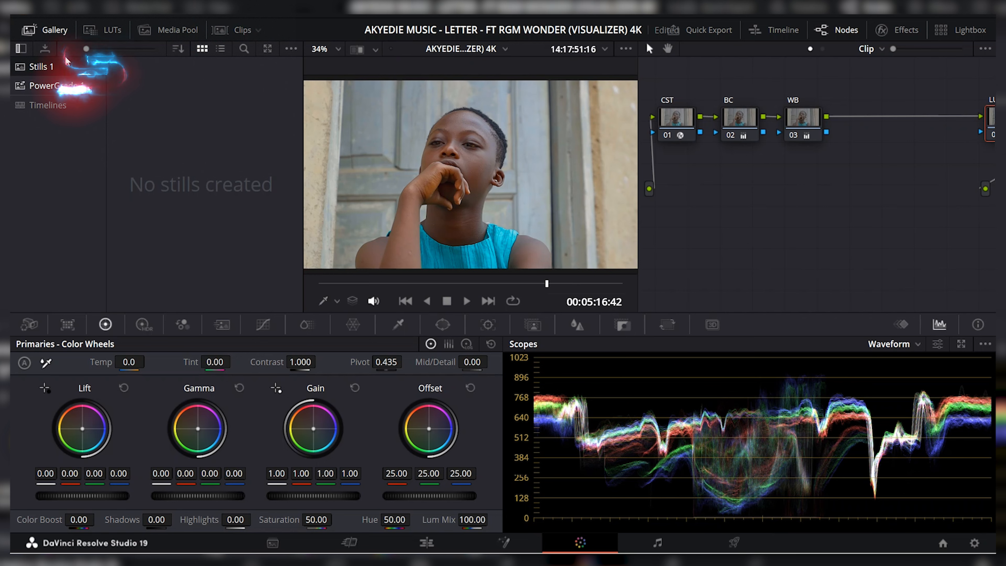
click(26, 30)
click(96, 31)
click(40, 136)
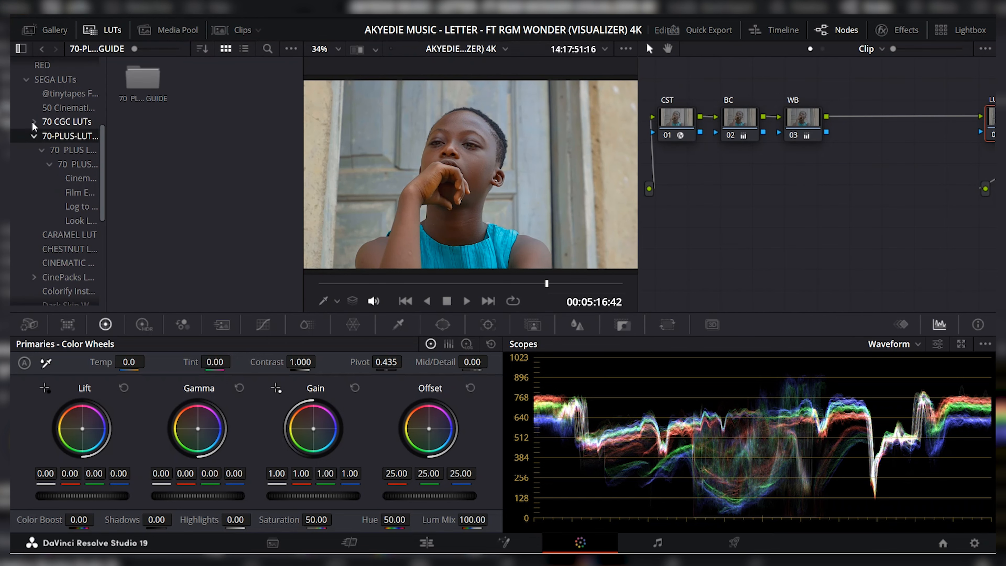
click(34, 136)
scroll(55, 233, down, 4)
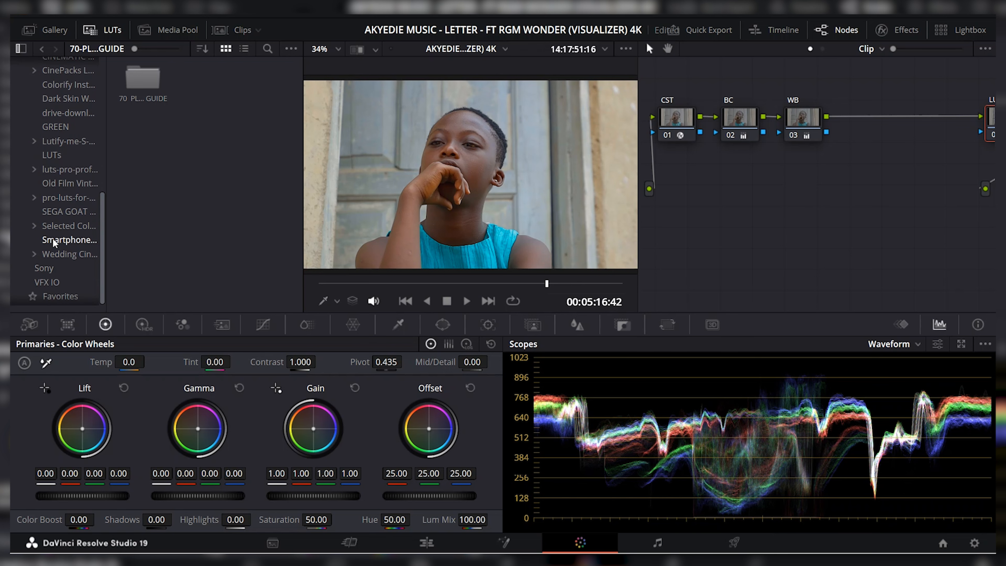
click(62, 214)
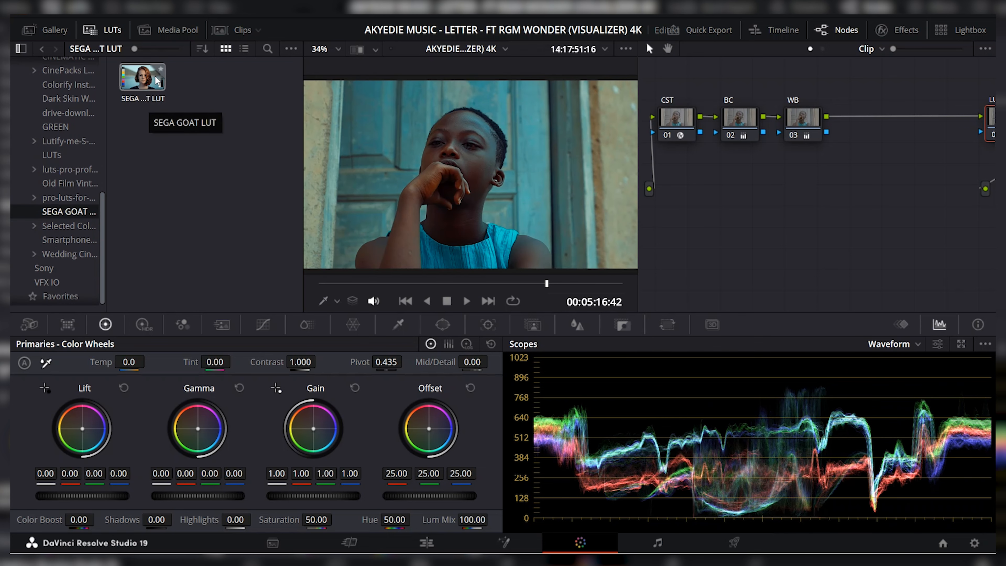
double_click(137, 79)
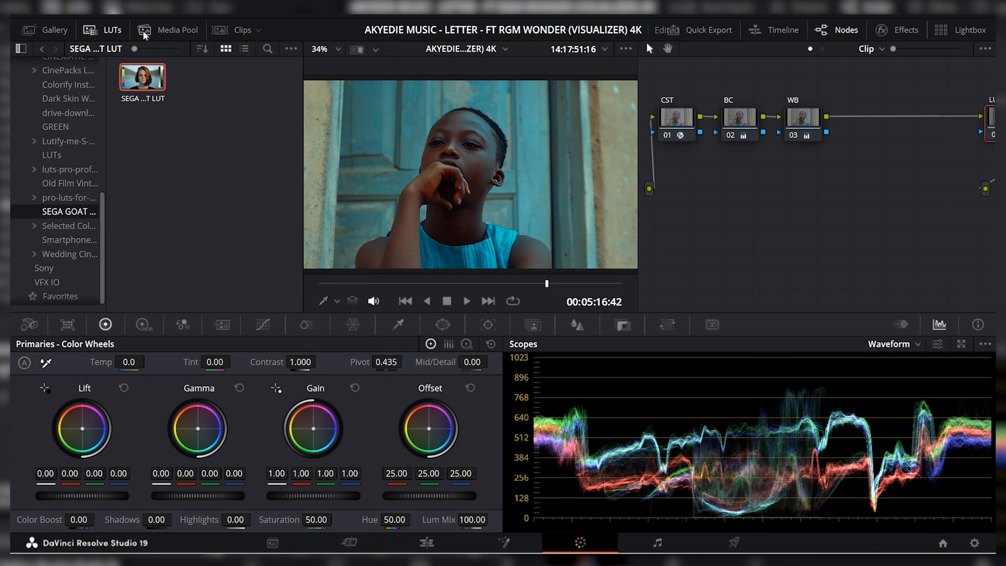
click(108, 29)
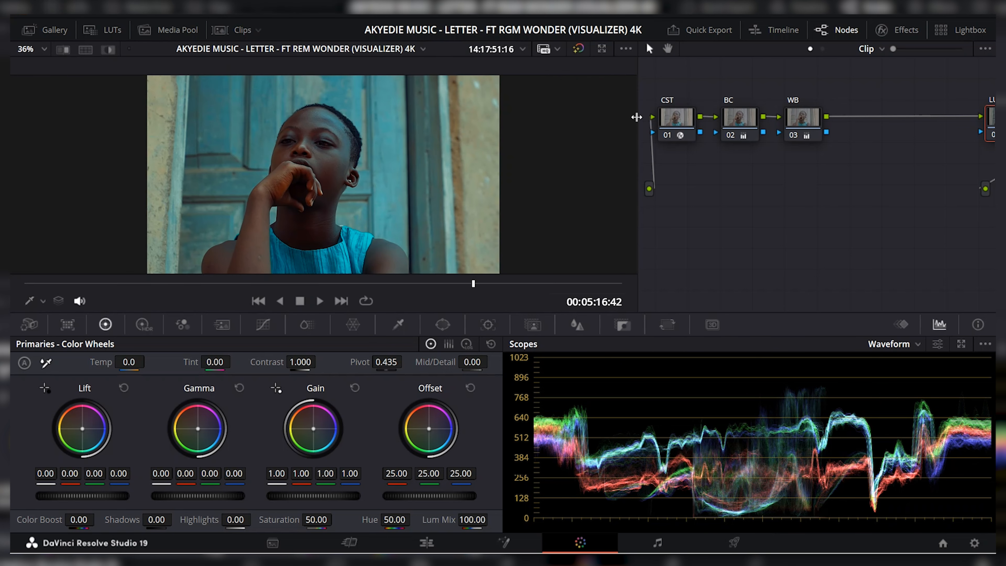
drag(609, 115, 399, 113)
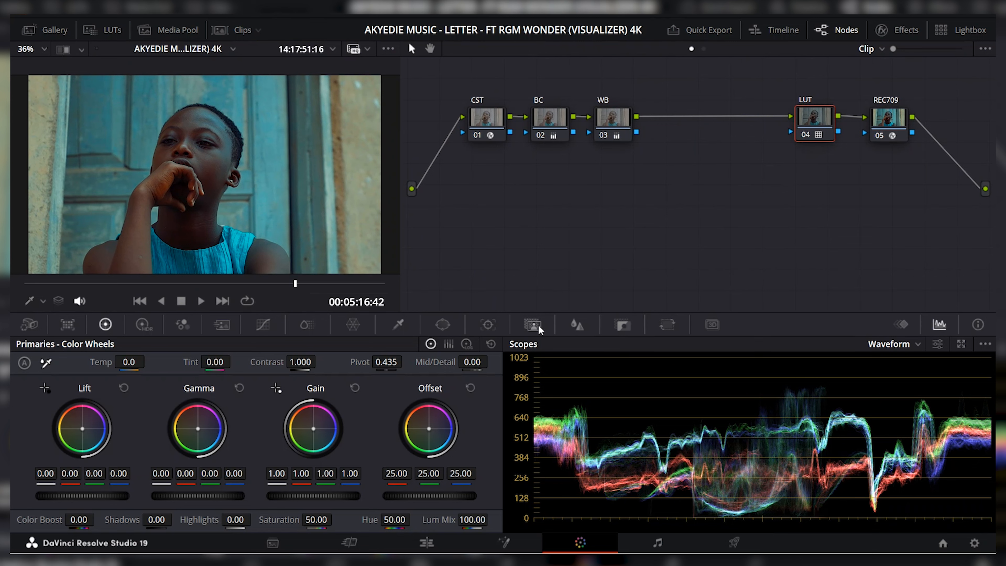
Set the LUT node's Key Output Gain to 0.7 and compare the image with the node off and on.
click(615, 326)
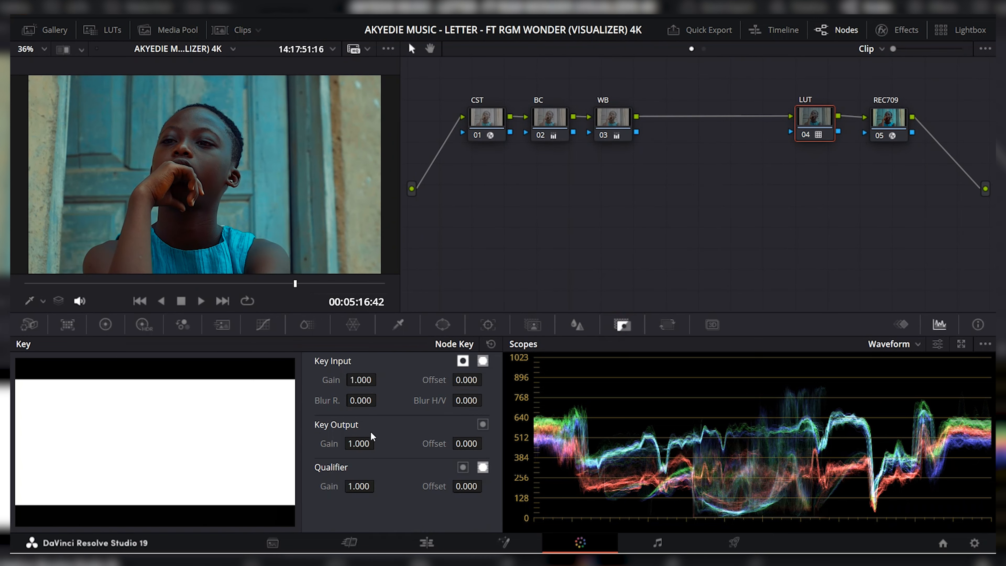
click(356, 440)
text(0.7)
key(Return)
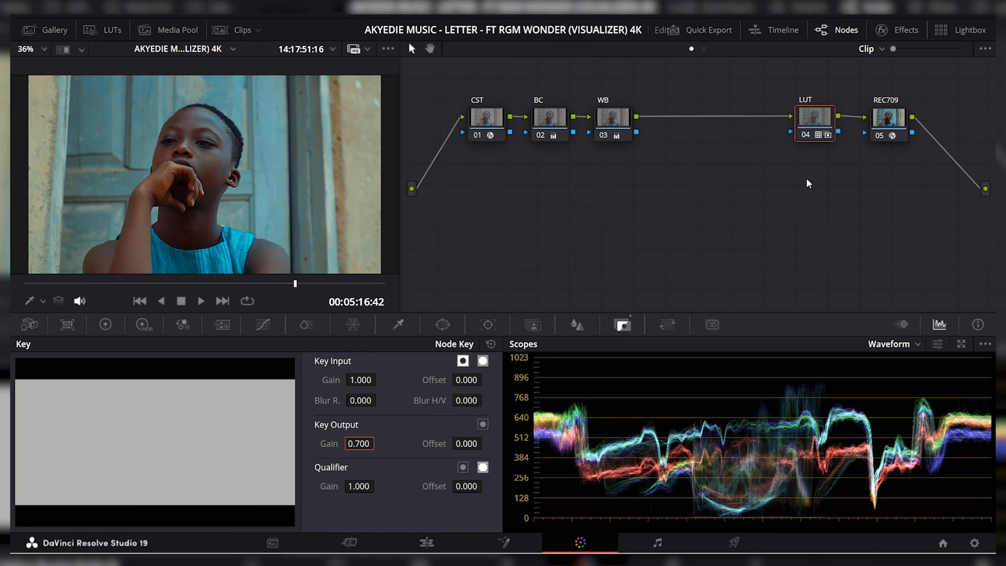
click(804, 135)
click(804, 134)
Shift the BC and WB nodes away from CST and insert a serial node before BC.
click(621, 120)
click(552, 121)
drag(646, 90, 572, 120)
click(591, 89)
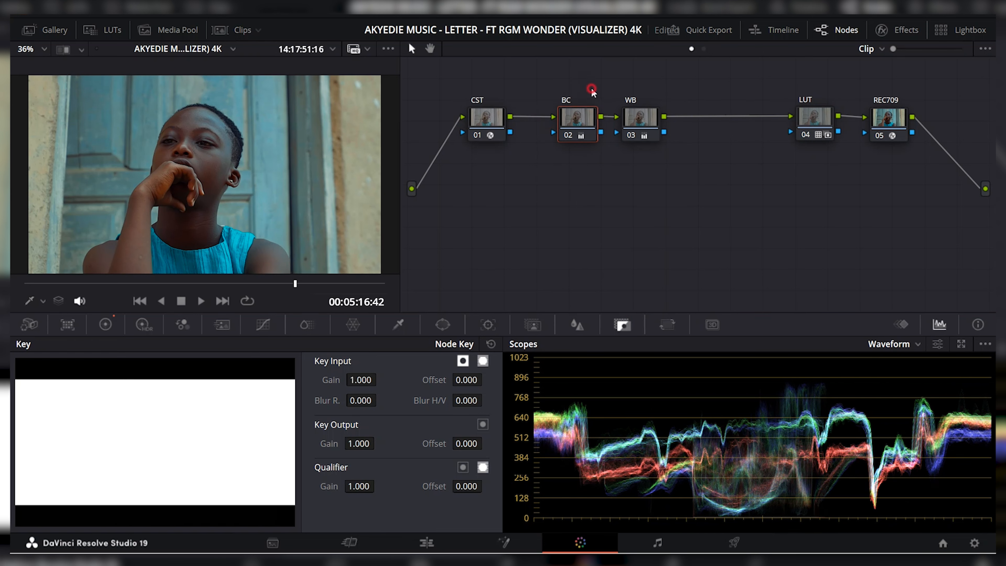
right_click(573, 121)
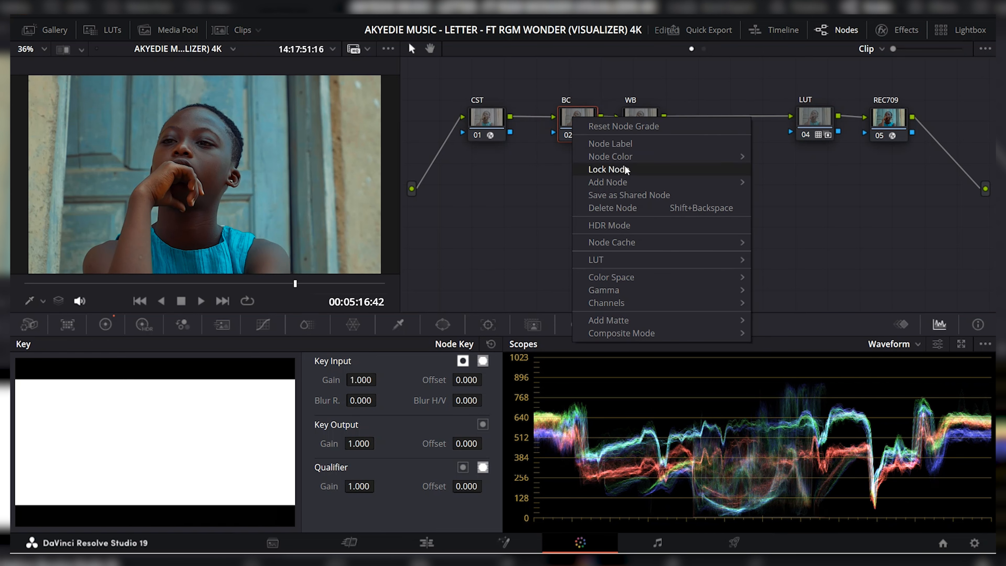
mouse_move(627, 181)
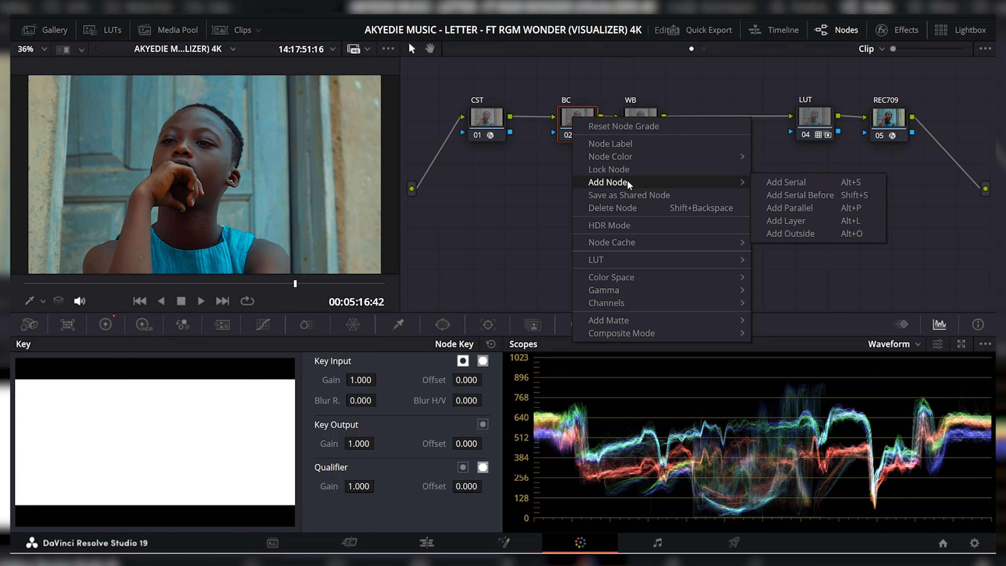
click(810, 193)
drag(574, 169, 532, 121)
key(shift+s)
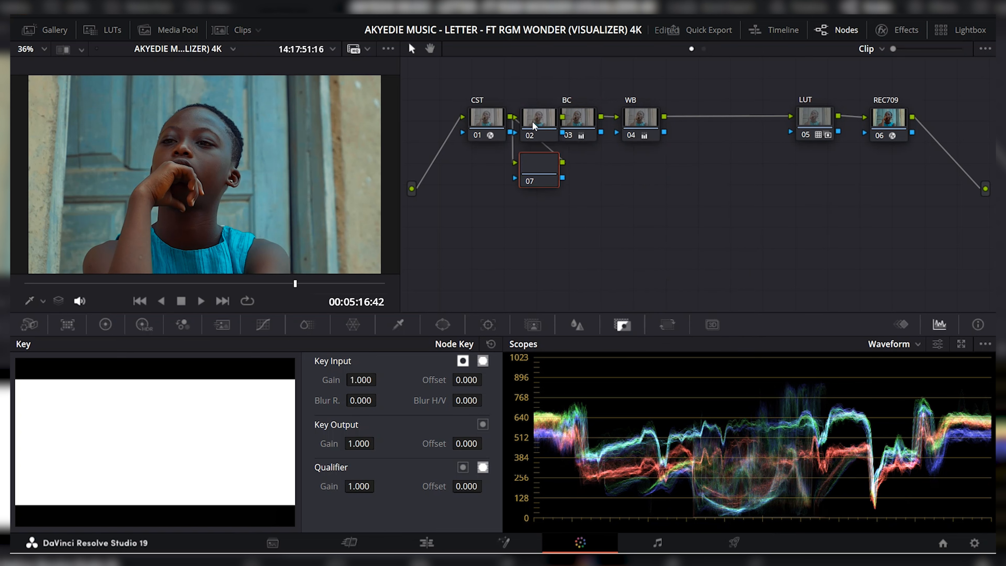
key(ctrl+z)
right_click(532, 121)
click(519, 120)
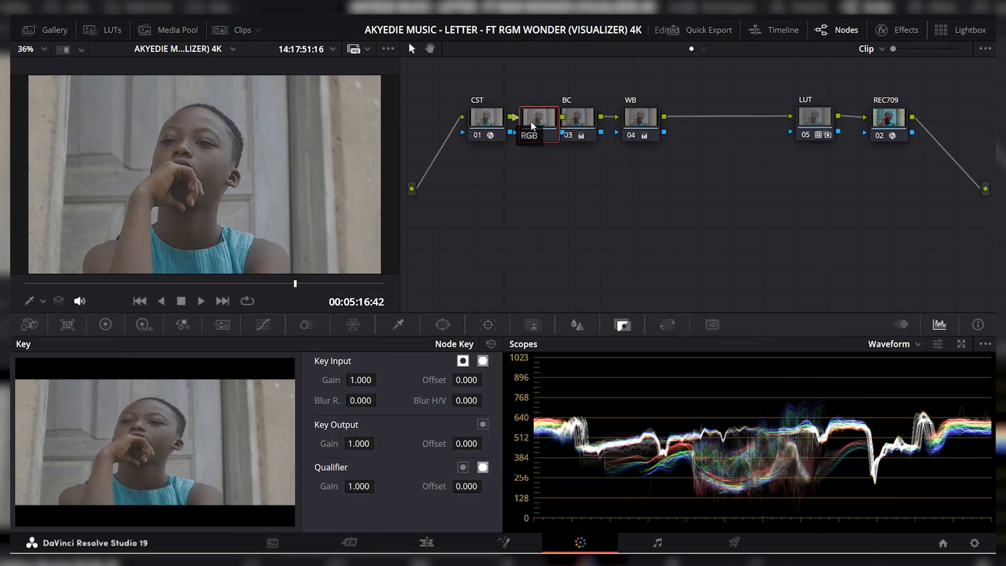
key(ctrl+z)
Move the BC and WB nodes further along to space out the graph, and label the node after CST EXP.
drag(633, 91, 546, 114)
click(587, 96)
right_click(546, 115)
click(566, 136)
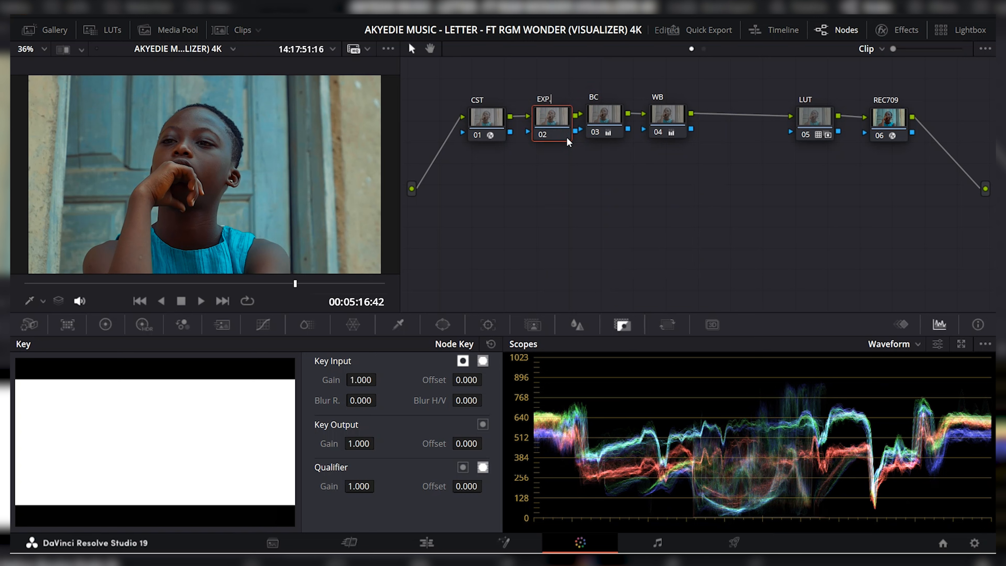
Raise the master Gain to 1.08 on the EXP. node and to 1.04 on the LUT node, and check the image in the enlarged viewer.
click(101, 324)
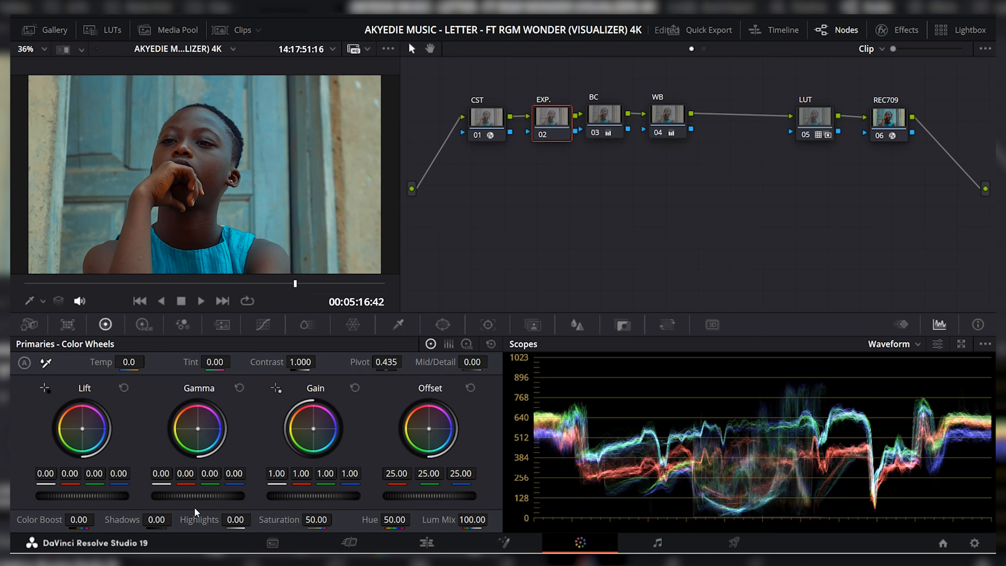
drag(311, 493, 335, 494)
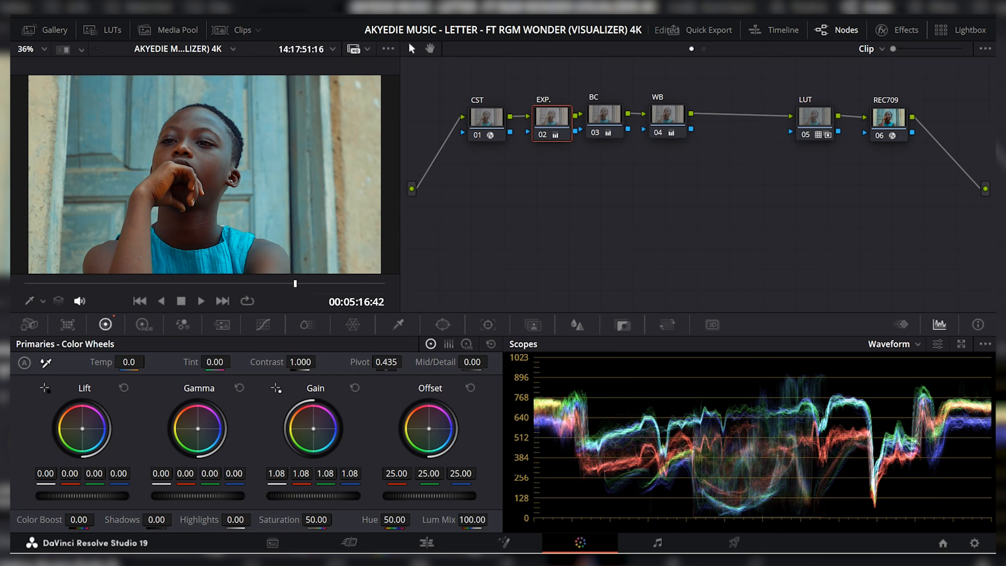
click(812, 121)
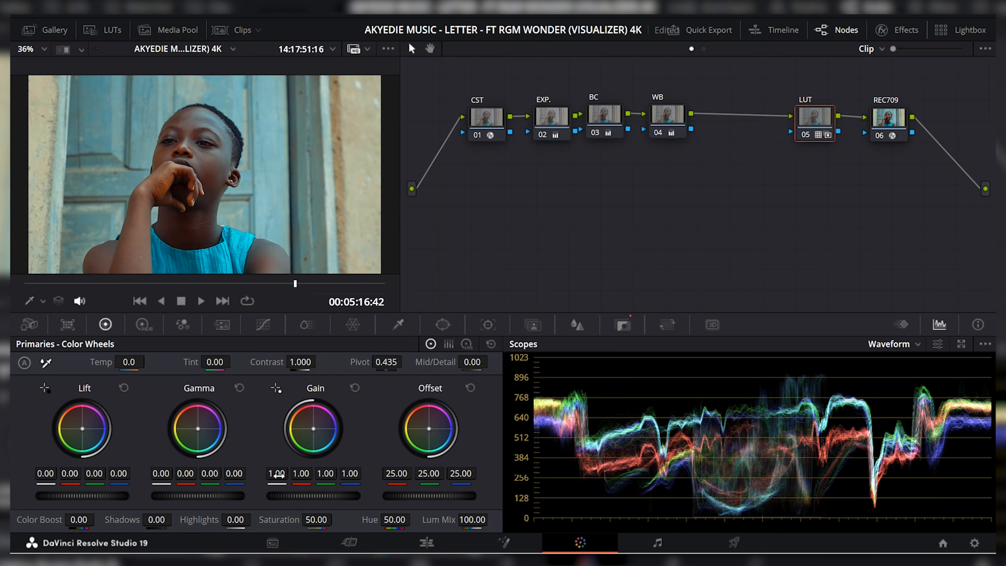
drag(313, 496, 324, 495)
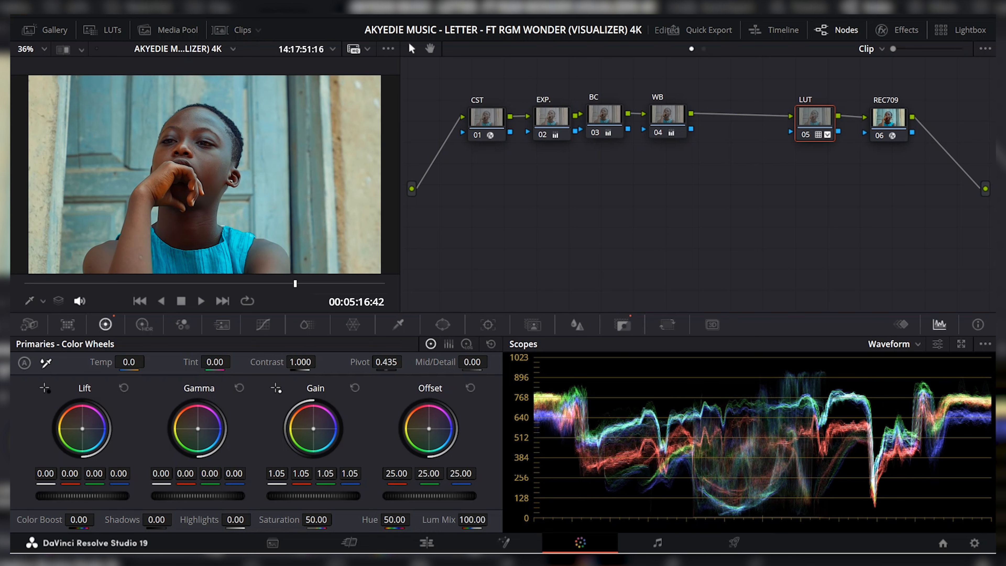
drag(325, 496, 320, 500)
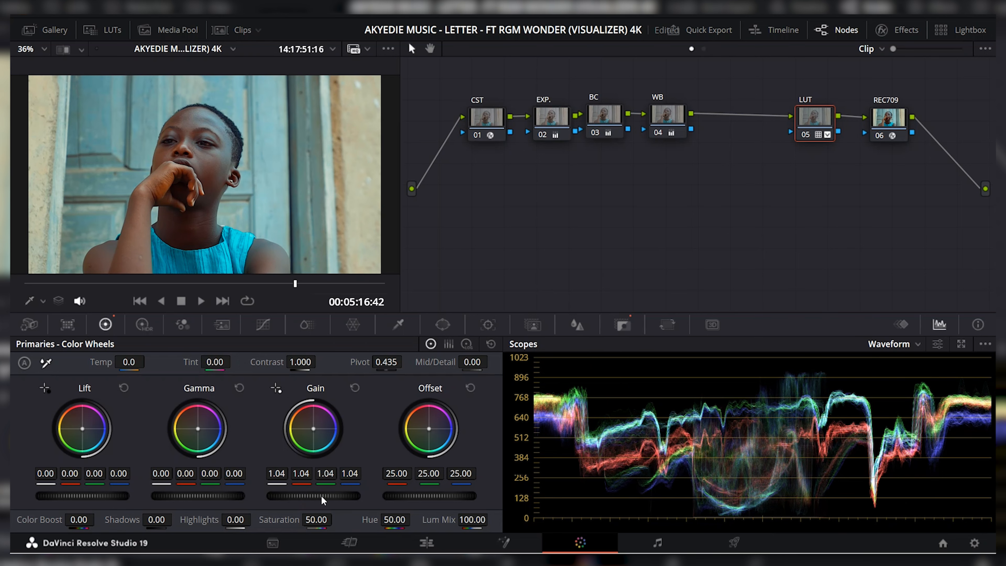
key(alt+f)
key(alt+f)
Insert a serial node after WB, place it on a second row below CST, and label it PW.
click(673, 114)
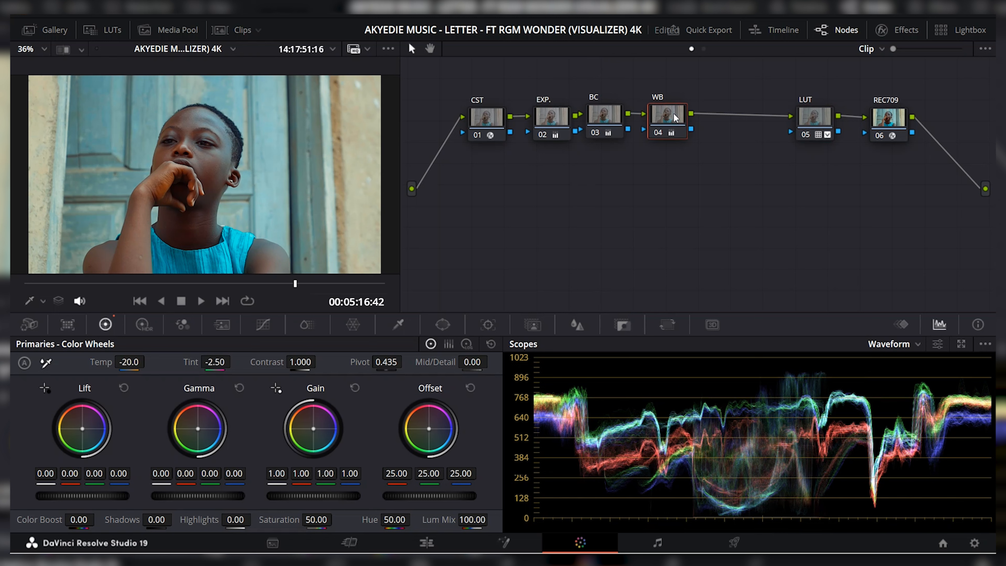
key(alt+s)
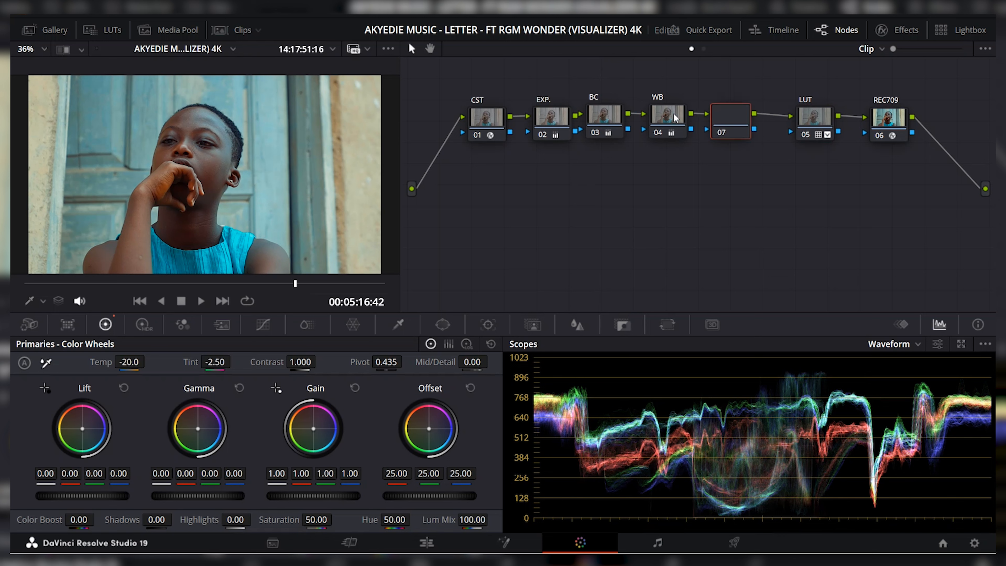
drag(726, 107, 487, 183)
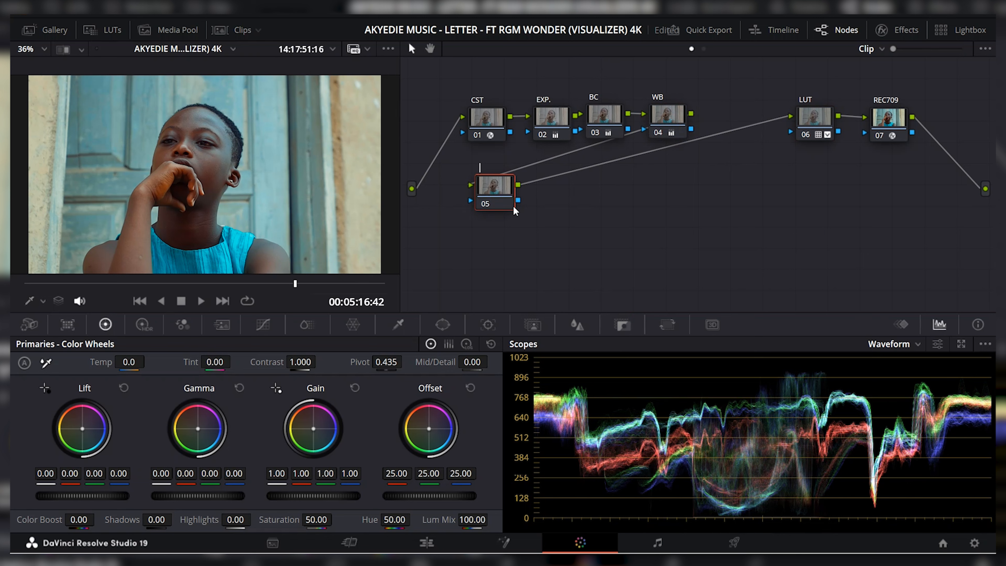
text(PW)
Add a circular power window to the PW node and stretch it into an oval around the subject's head and upper body.
click(443, 324)
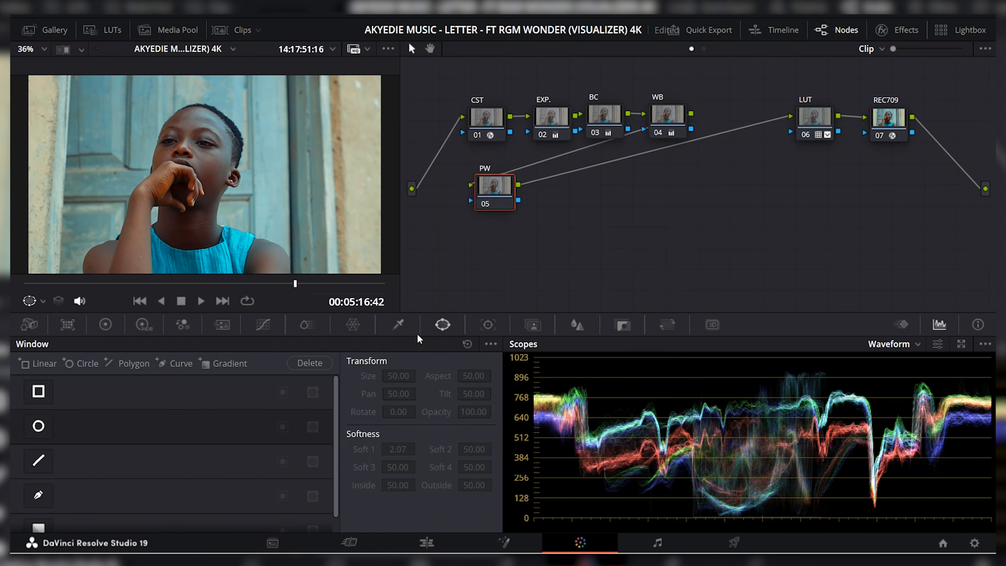
click(36, 427)
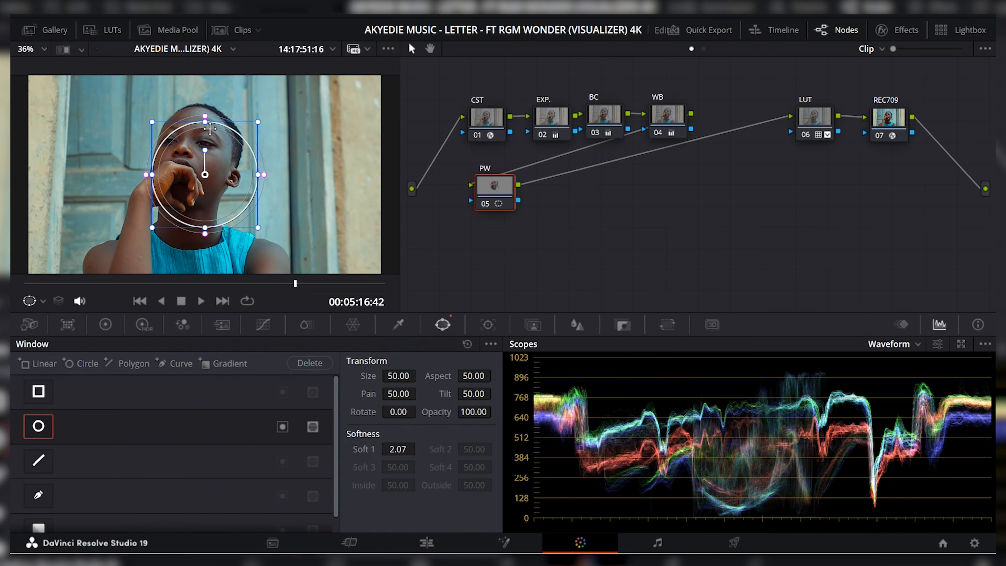
drag(206, 121, 211, 89)
mouse_move(257, 175)
mouse_down()
mouse_move(273, 175)
mouse_move(241, 176)
mouse_up()
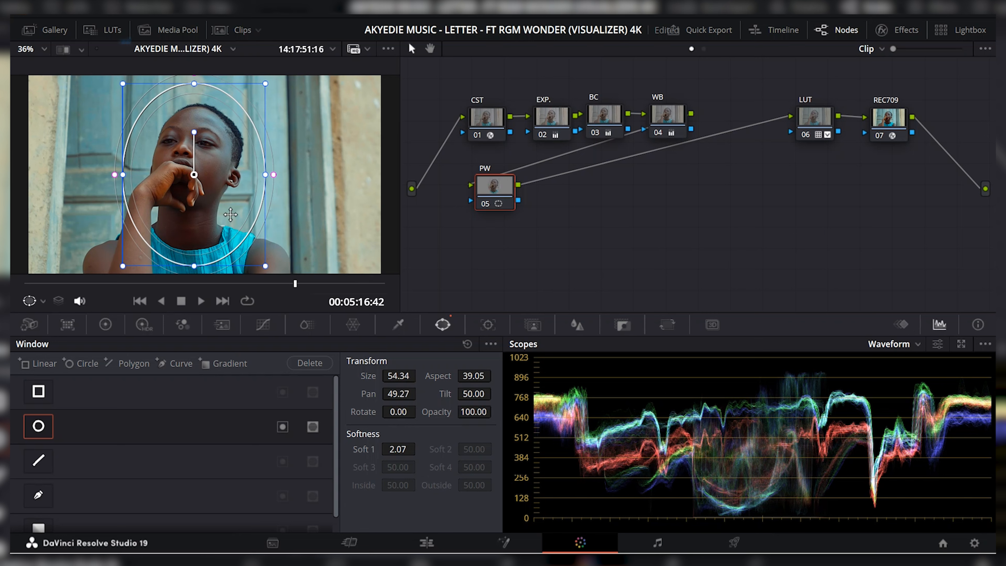
drag(194, 266, 194, 270)
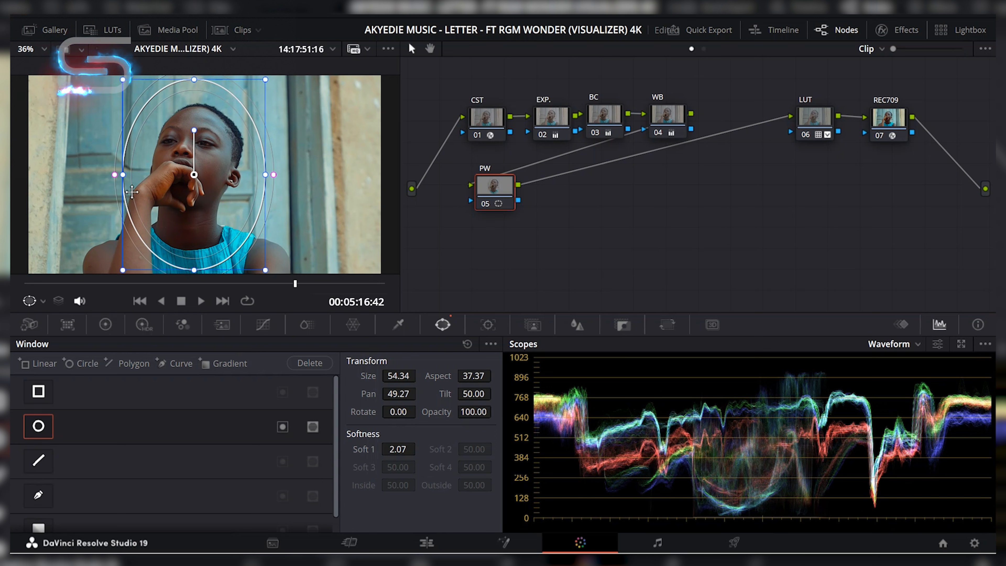
drag(123, 175, 115, 177)
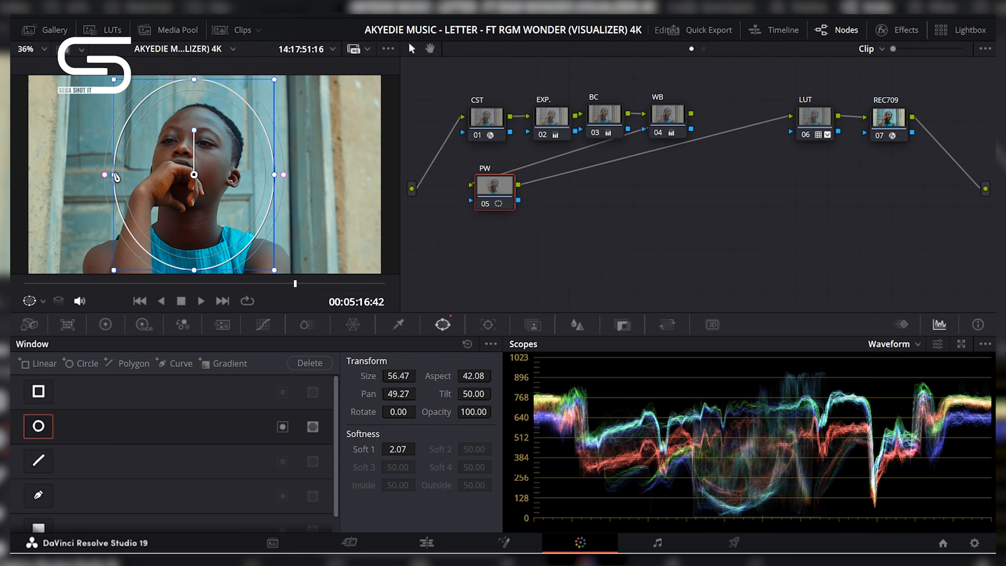
Soften the circular window's edge by setting Soft 1 to 12.
click(395, 450)
text(12)
key(Return)
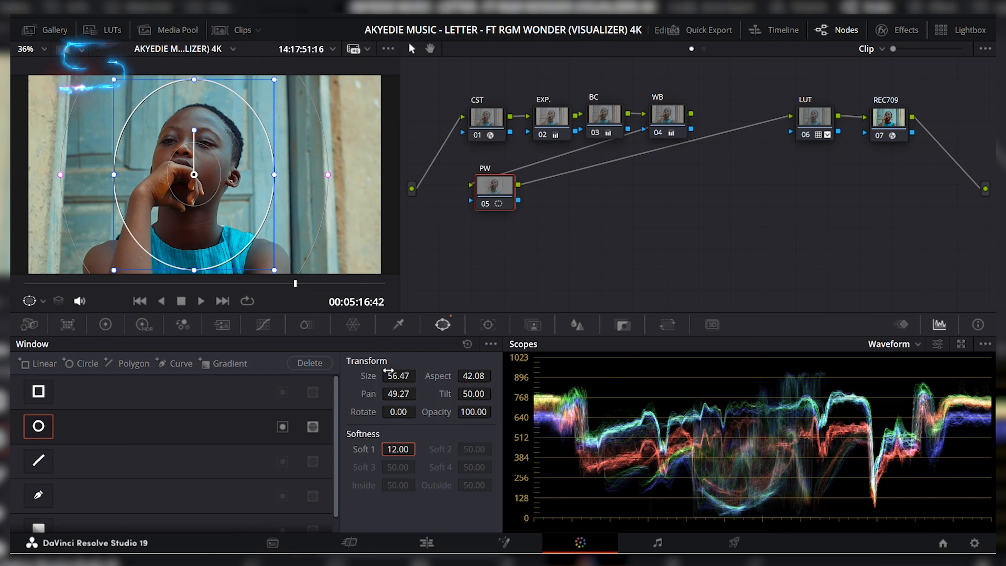
Track the window forward from the start of the clip with Rotate and 3D tracking disabled.
click(489, 324)
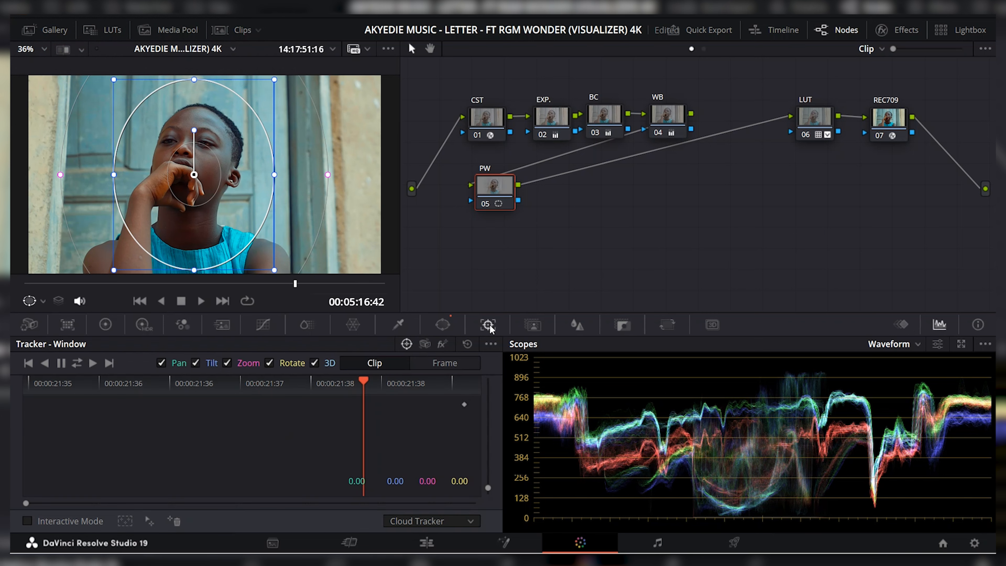
click(315, 363)
click(271, 363)
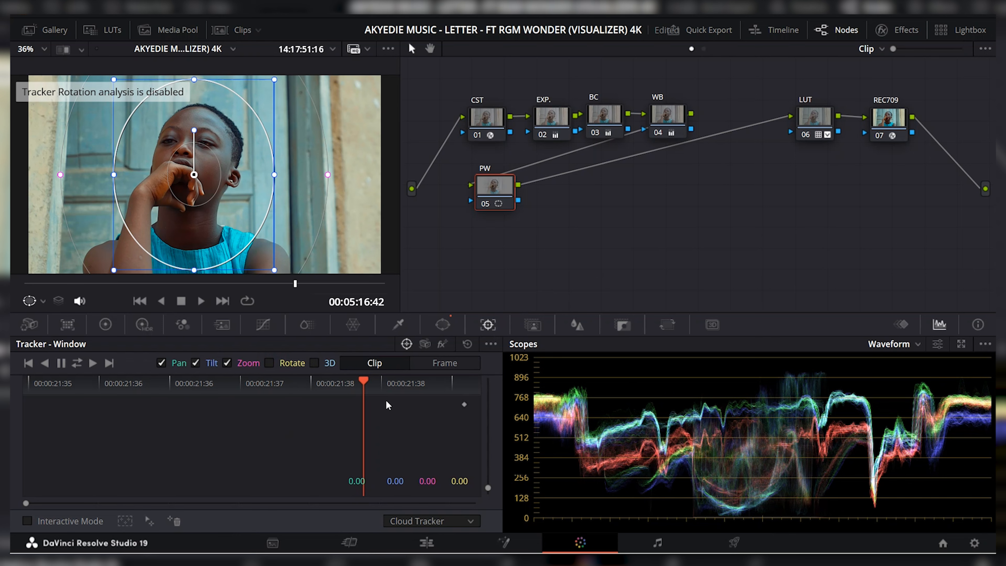
drag(364, 385, 28, 383)
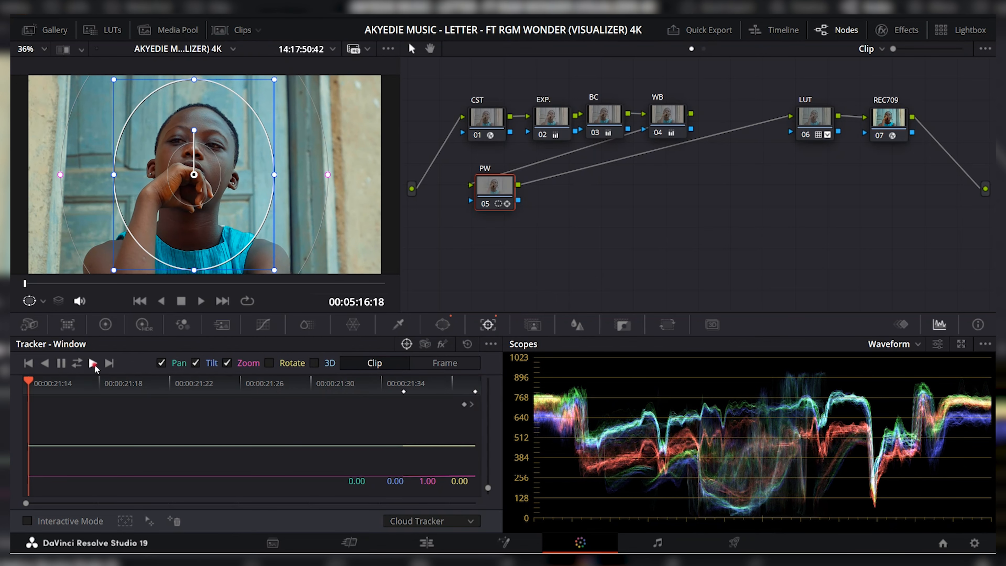
click(93, 363)
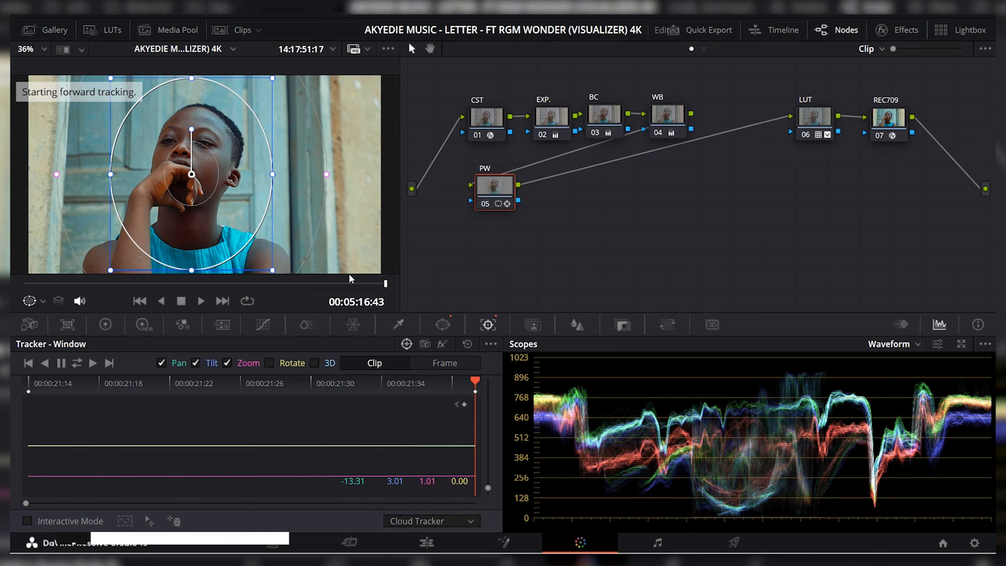
Add an outside node to the PW node.
right_click(495, 189)
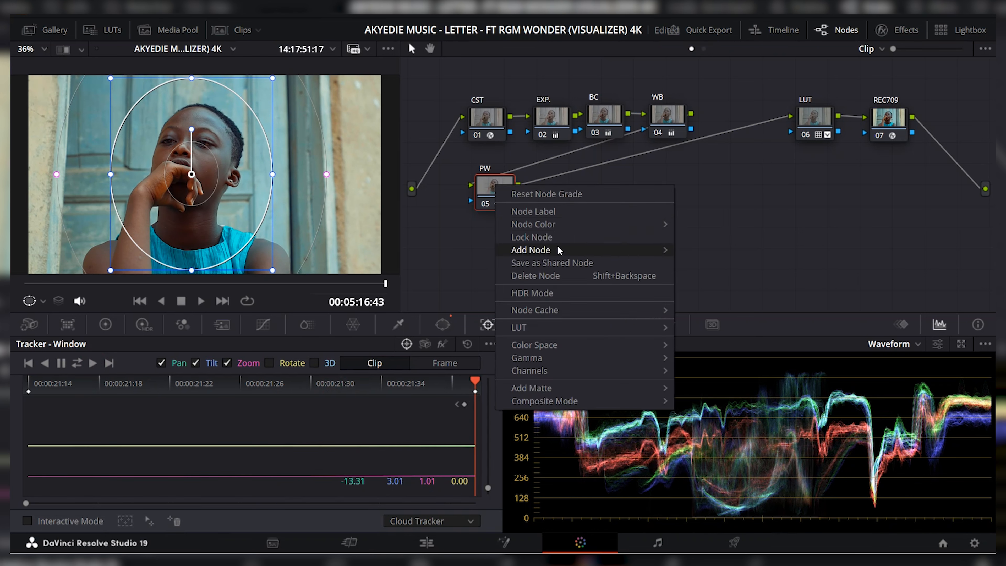
mouse_move(660, 246)
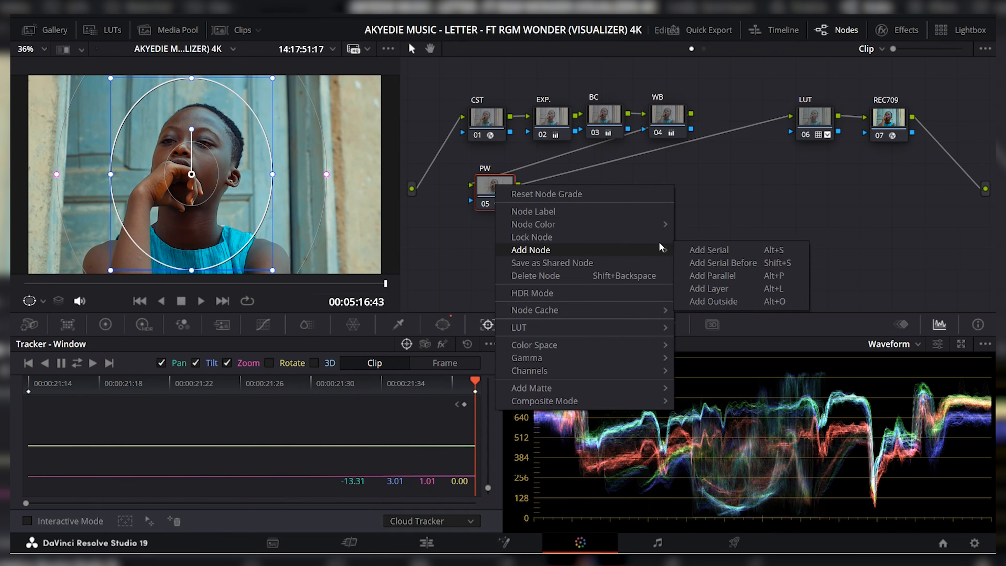
click(742, 302)
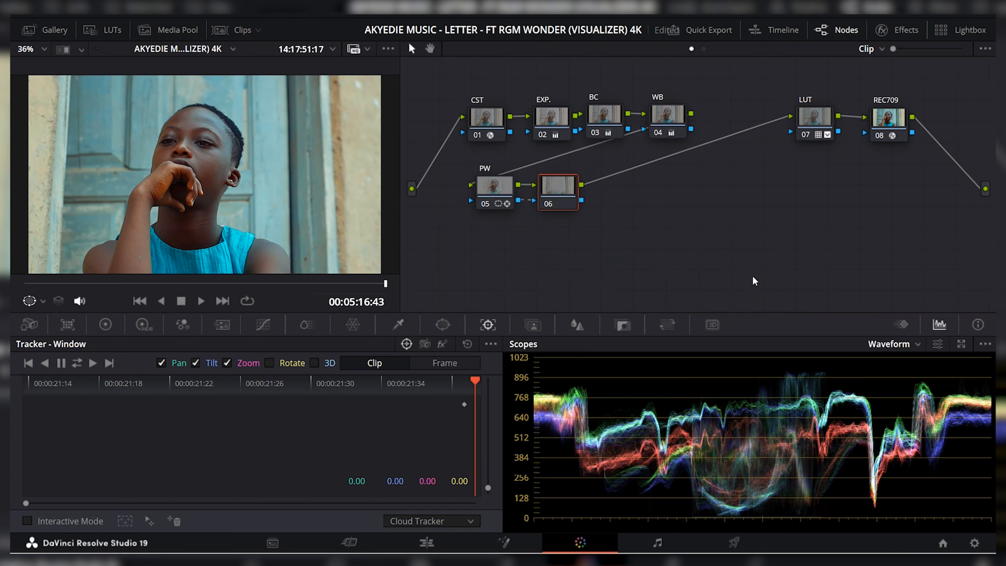
Darken the background on the outside node by lowering the middle of its custom curve slightly.
click(495, 192)
click(544, 192)
click(263, 324)
click(492, 343)
click(491, 343)
drag(169, 450, 171, 458)
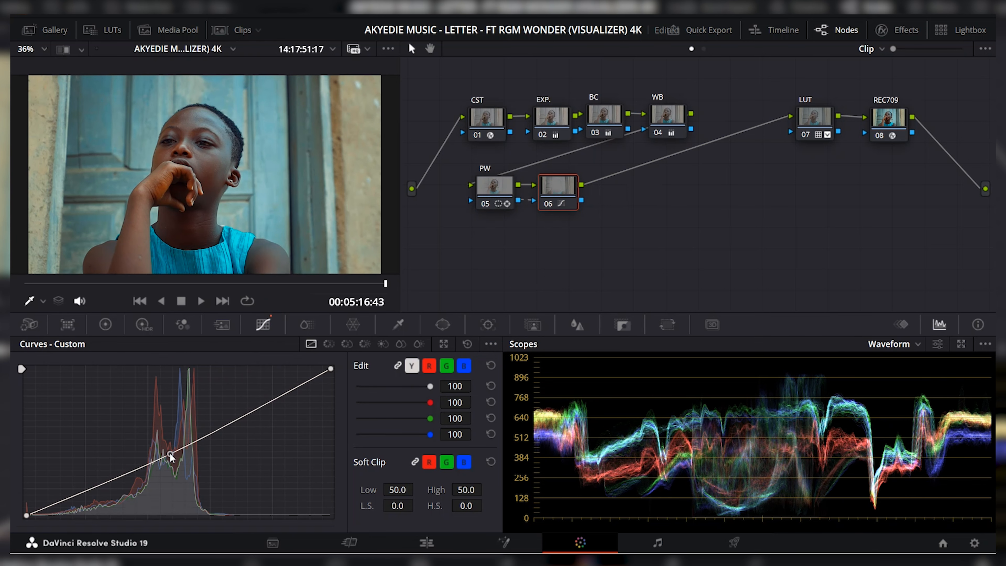
drag(170, 458, 171, 459)
Brighten the subject on the PW node by raising the middle of its custom curve slightly.
click(499, 186)
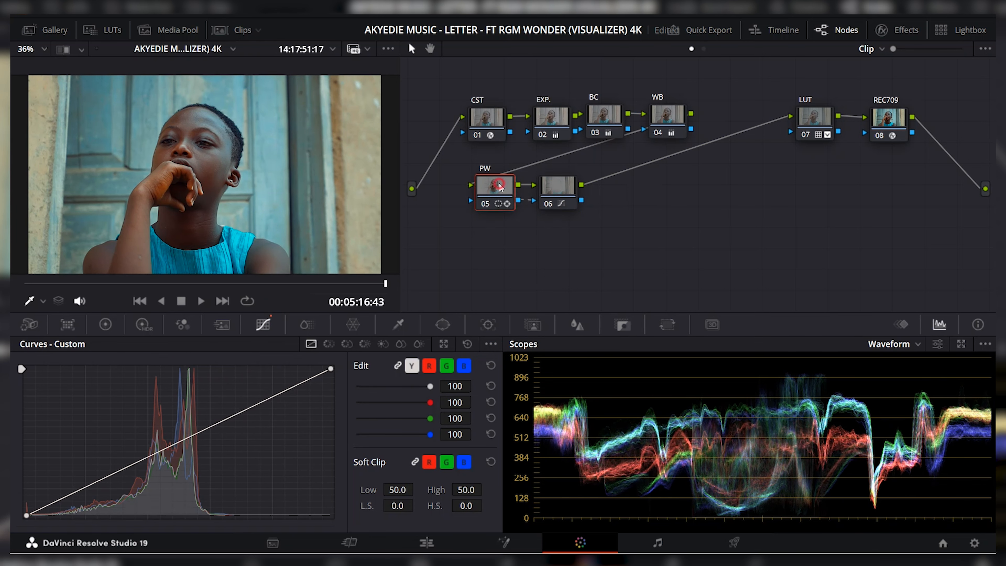
click(443, 324)
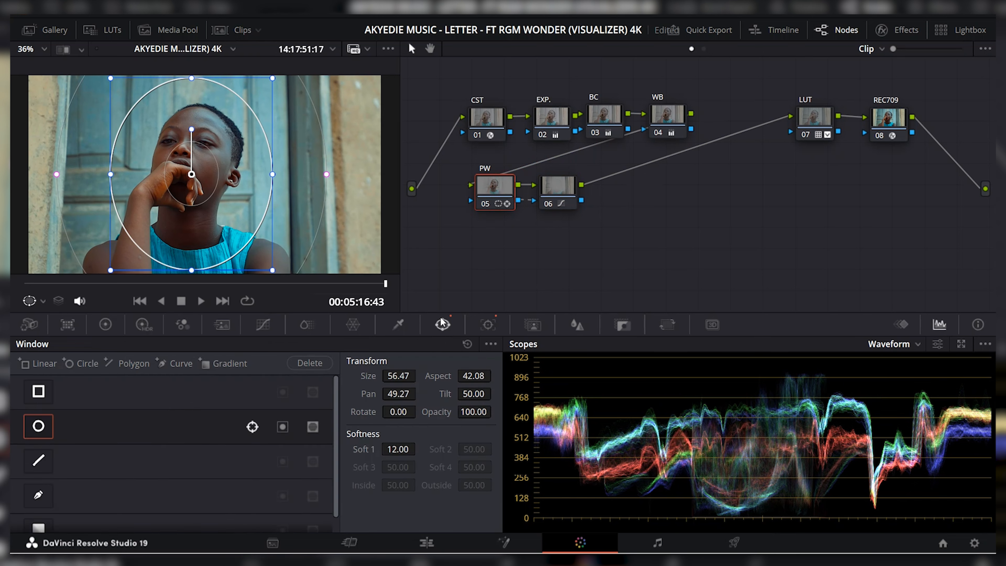
click(262, 324)
click(179, 438)
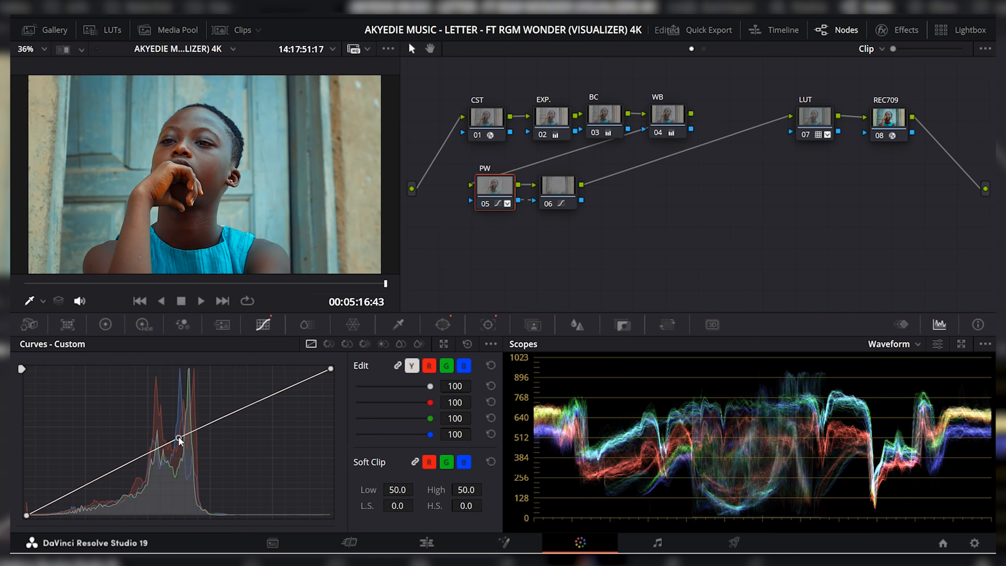
drag(179, 438, 179, 436)
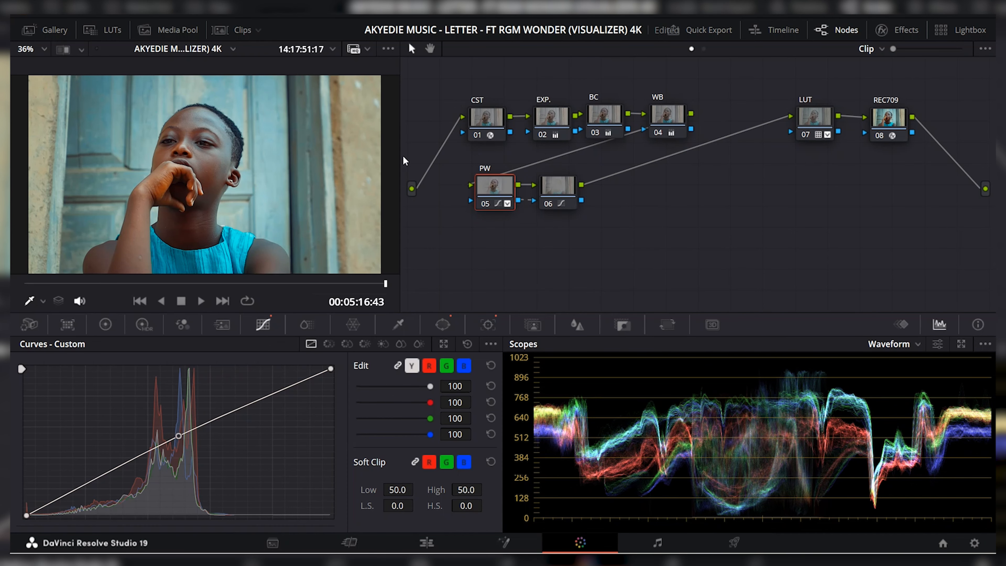
Align the PW and outside nodes under the first row, then insert a serial node after the outside node and label it NODE.
drag(584, 158, 482, 205)
click(554, 183)
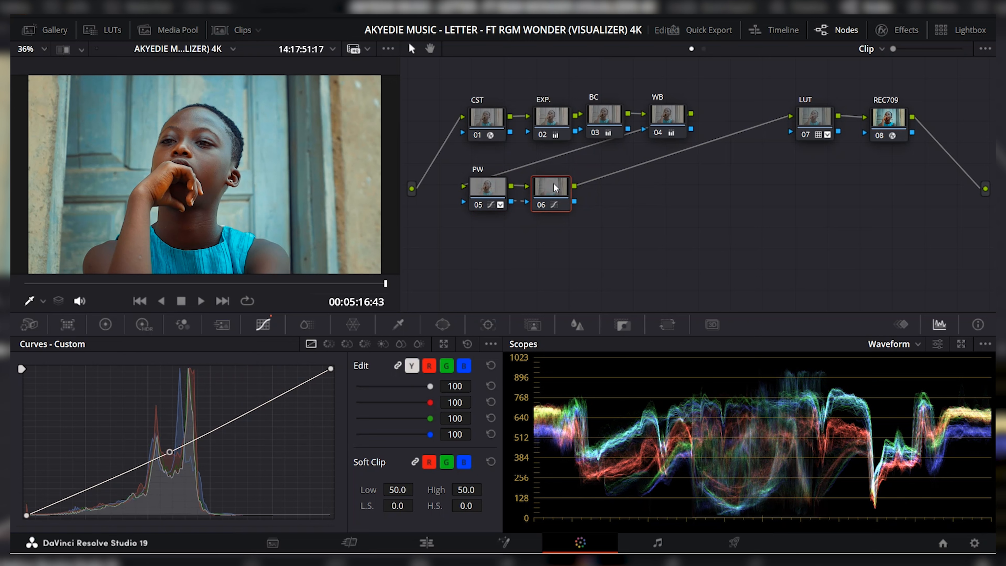
key(alt+s)
right_click(617, 187)
click(642, 209)
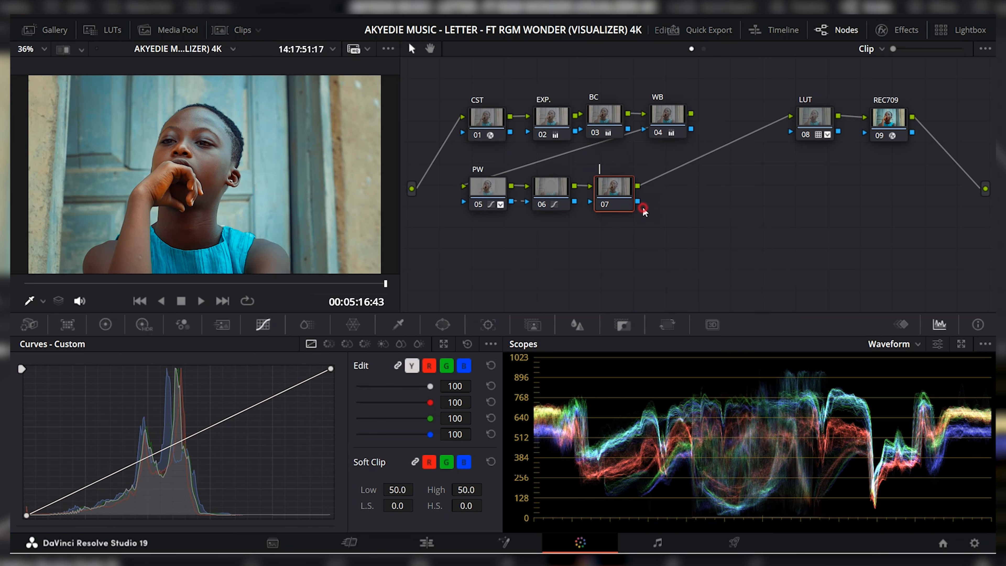
text(NODE)
key(Return)
Sample the forearm skin with the HSL qualifier, show it in Highlight view, and narrow the hue range to Width 25.2 and Soft 6.1.
click(397, 324)
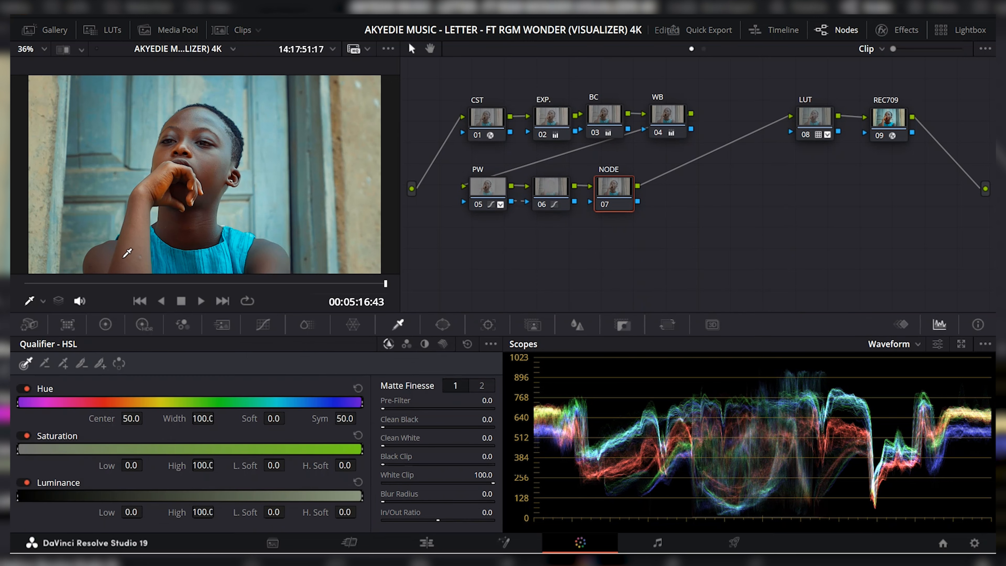
click(120, 263)
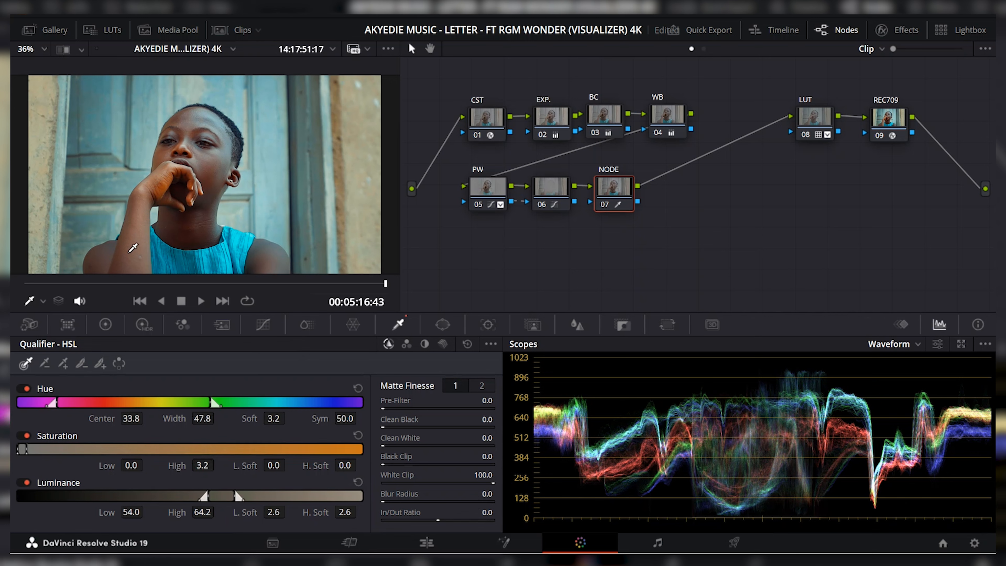
click(67, 49)
click(67, 48)
click(81, 48)
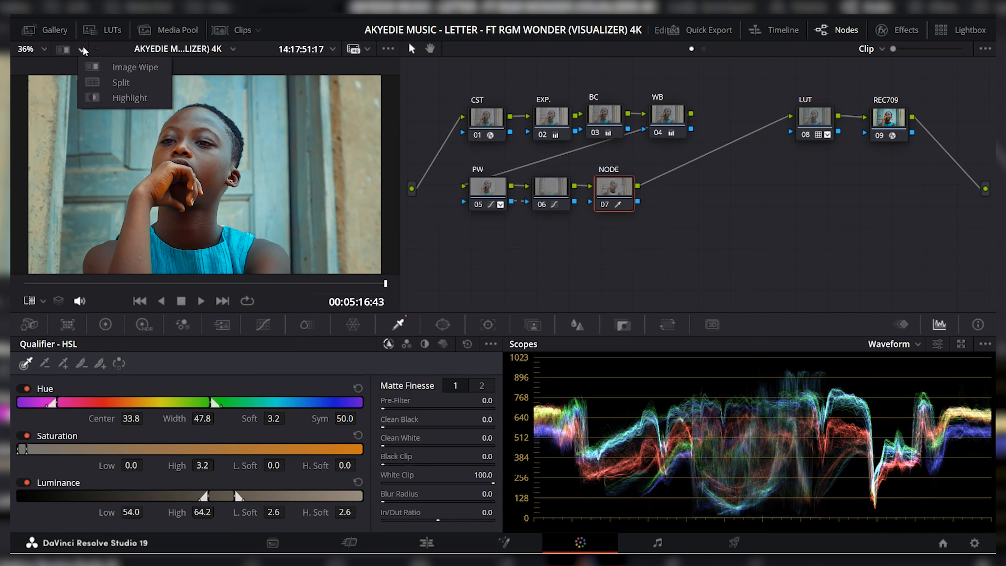
click(107, 97)
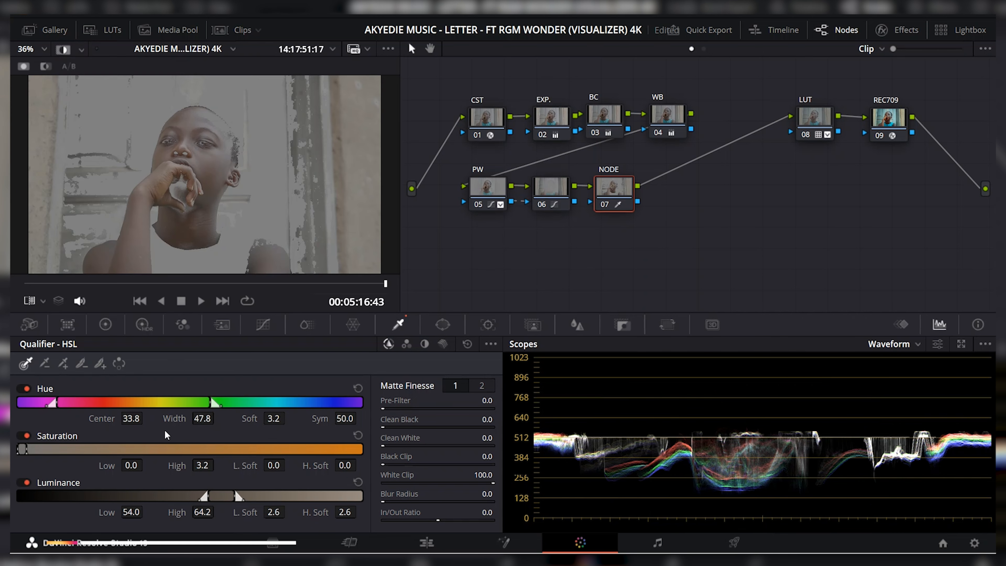
drag(207, 401, 171, 401)
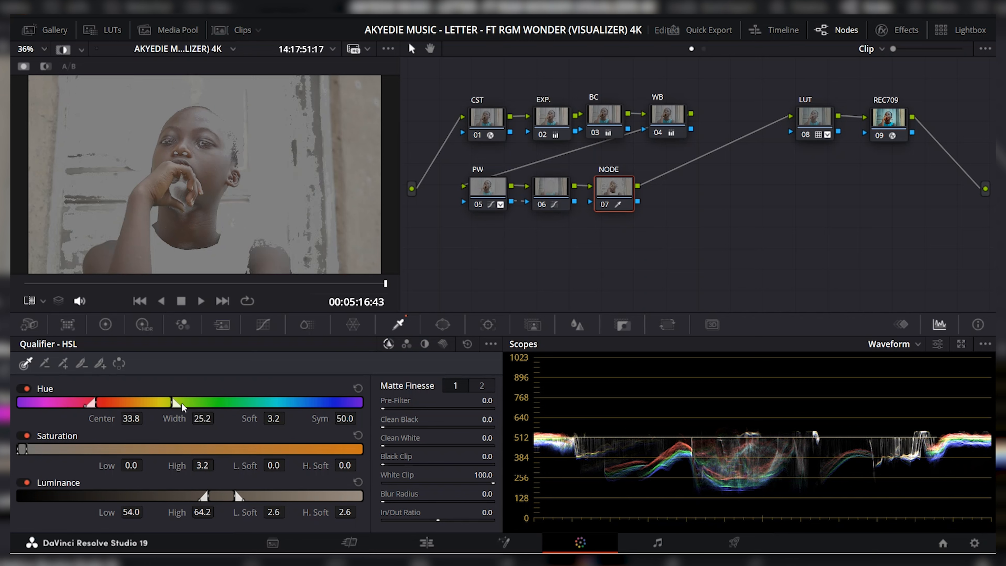
mouse_move(182, 404)
mouse_down()
mouse_move(196, 404)
mouse_move(186, 404)
mouse_up()
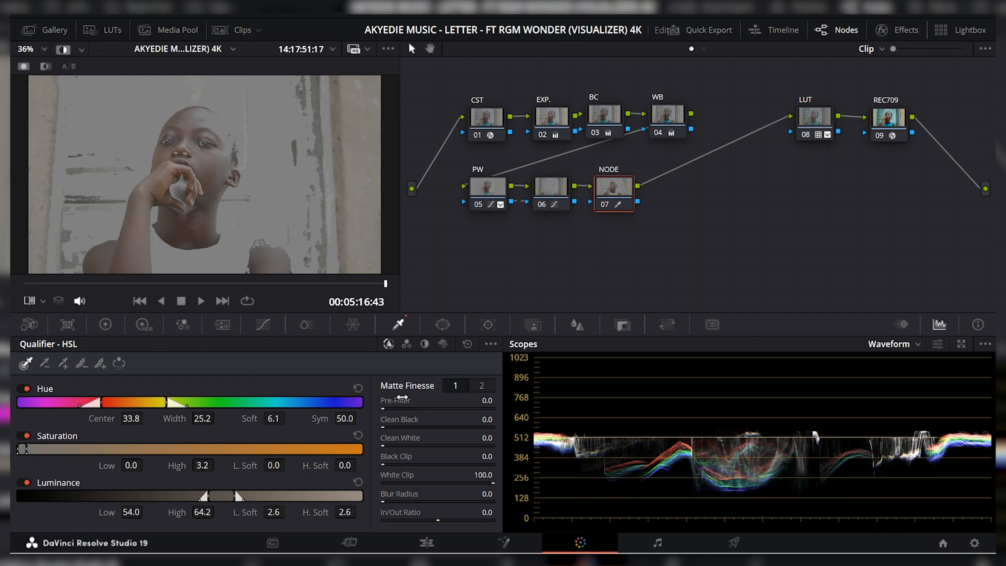
Refine the skin matte with Pre-Filter 8.0, Clean Black 5.0, Clean White 5.1 and Blur Radius 10.0, and turn off the highlight view.
drag(486, 401, 489, 400)
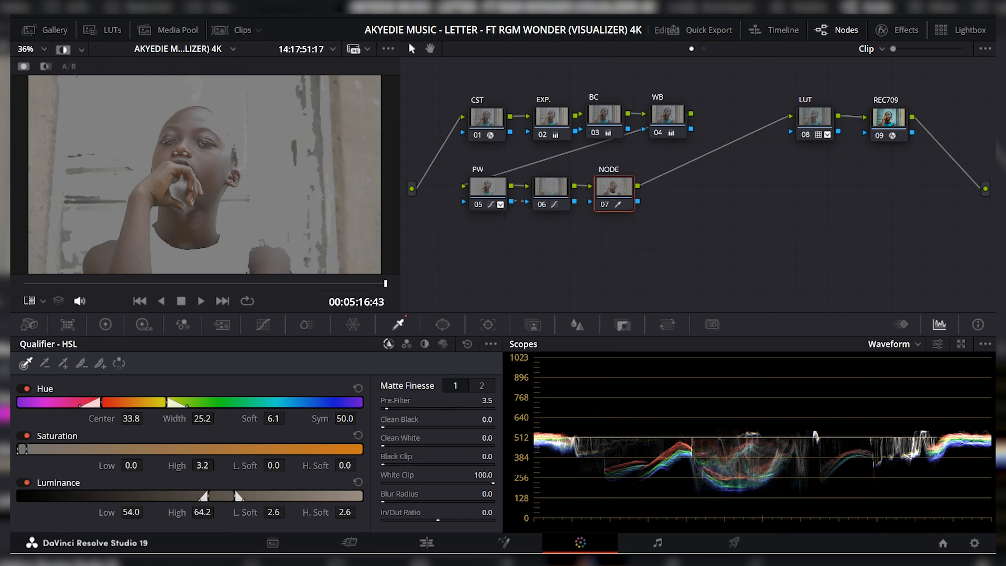
drag(388, 409, 399, 427)
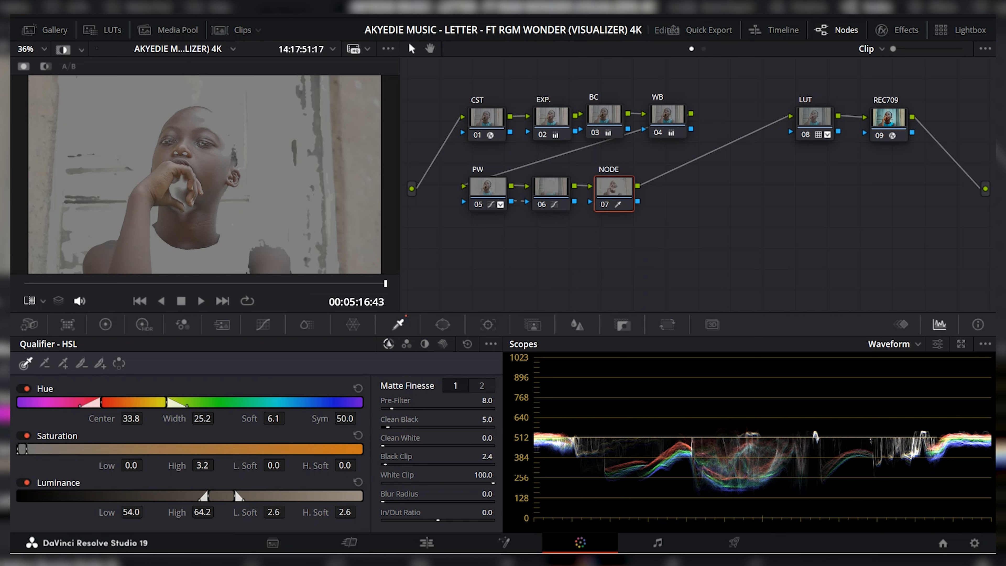
drag(386, 463, 384, 446)
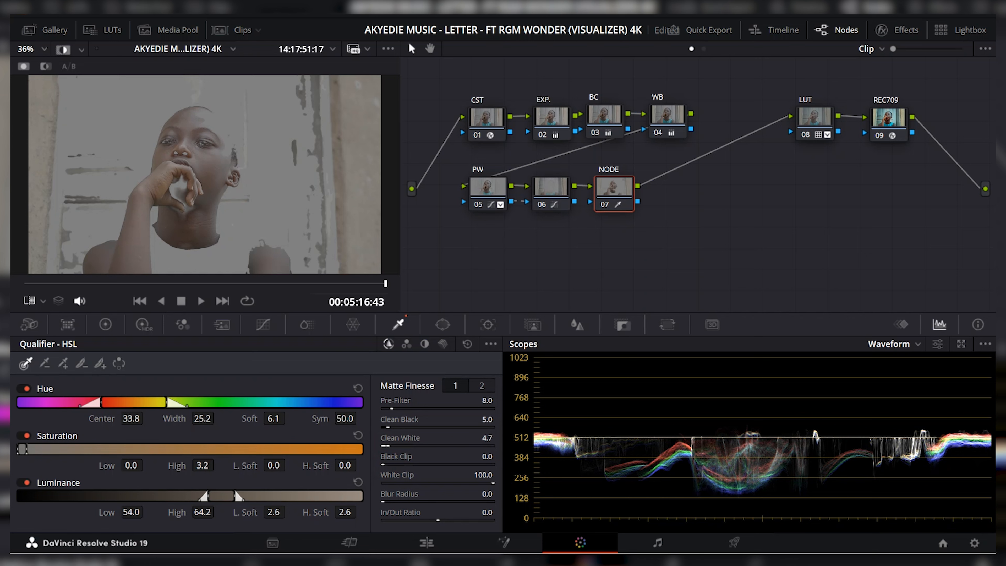
drag(385, 445, 386, 445)
drag(381, 501, 382, 501)
click(64, 51)
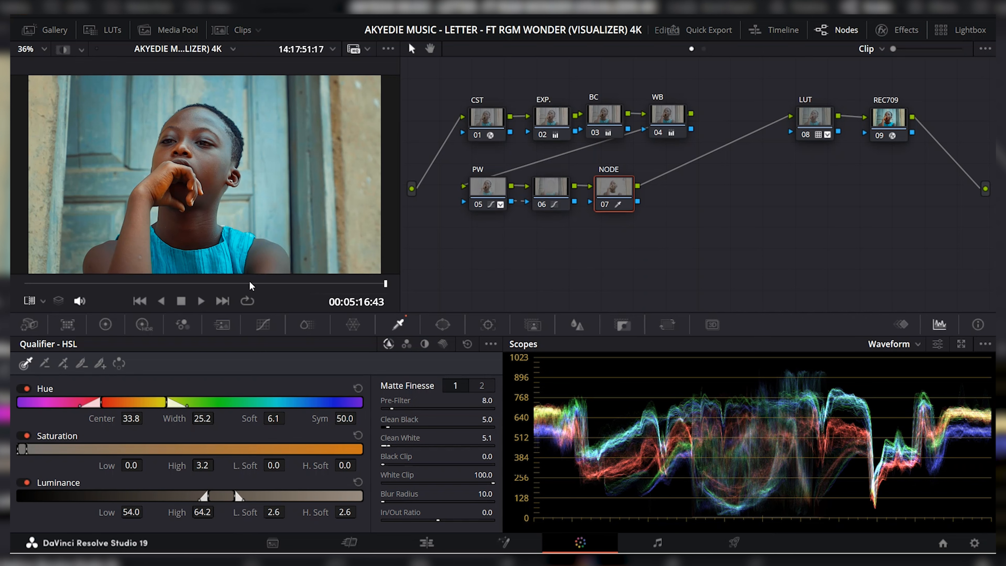
Sample the forearm skin on the NODE node's Hue Vs Hue curve and set Input Hue to 272.39 with Hue Rotate -2.50.
click(262, 324)
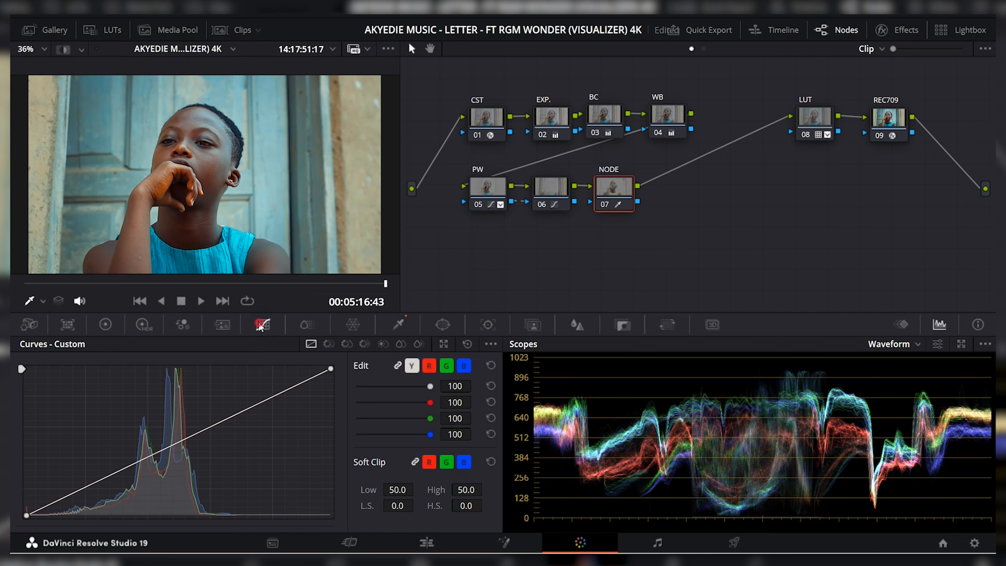
click(328, 344)
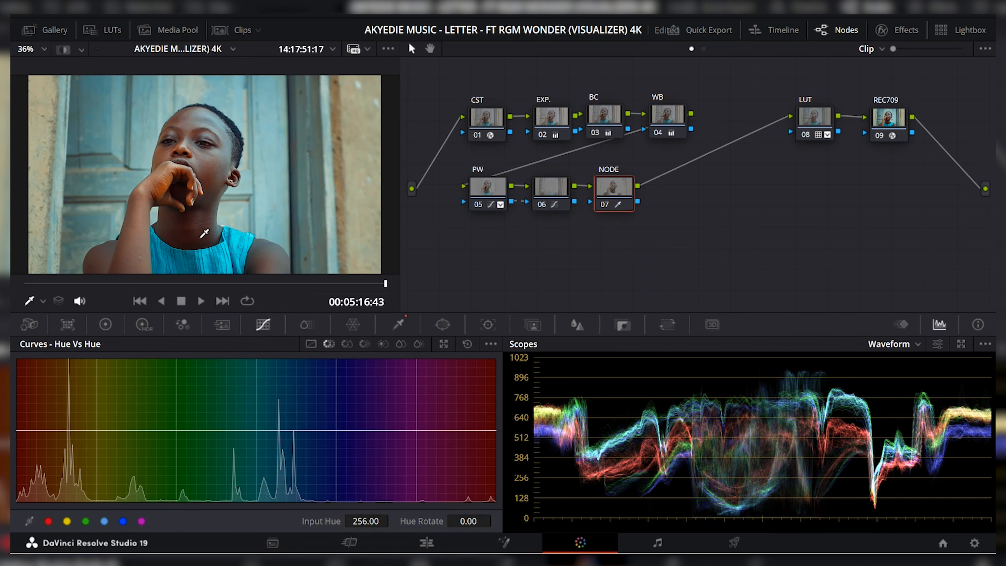
click(141, 222)
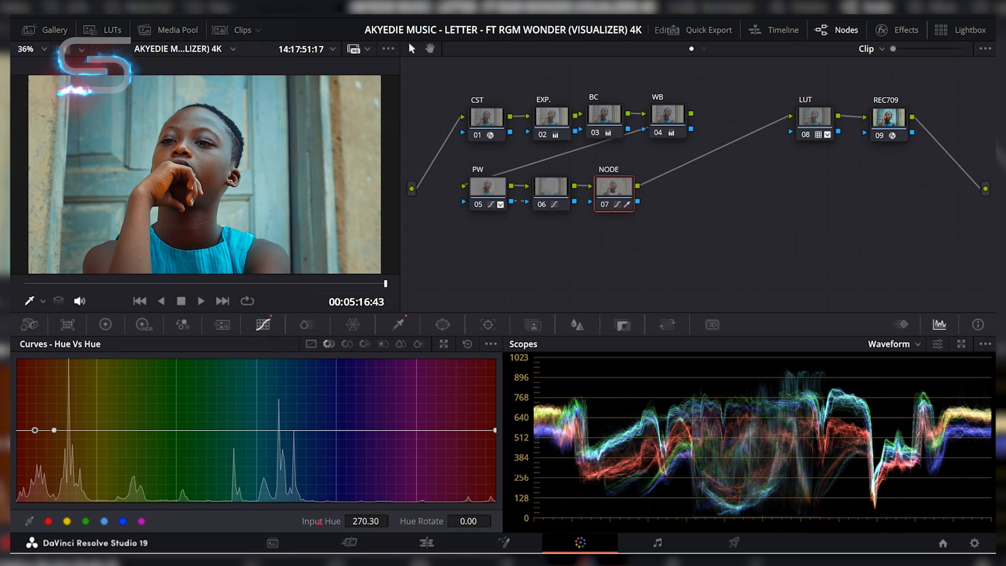
drag(366, 521, 392, 520)
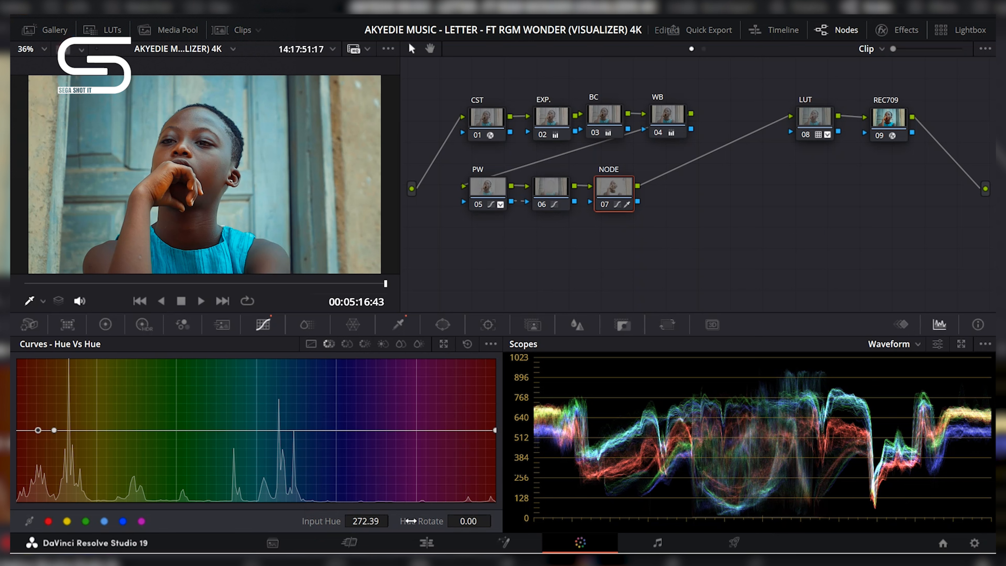
drag(468, 521, 495, 521)
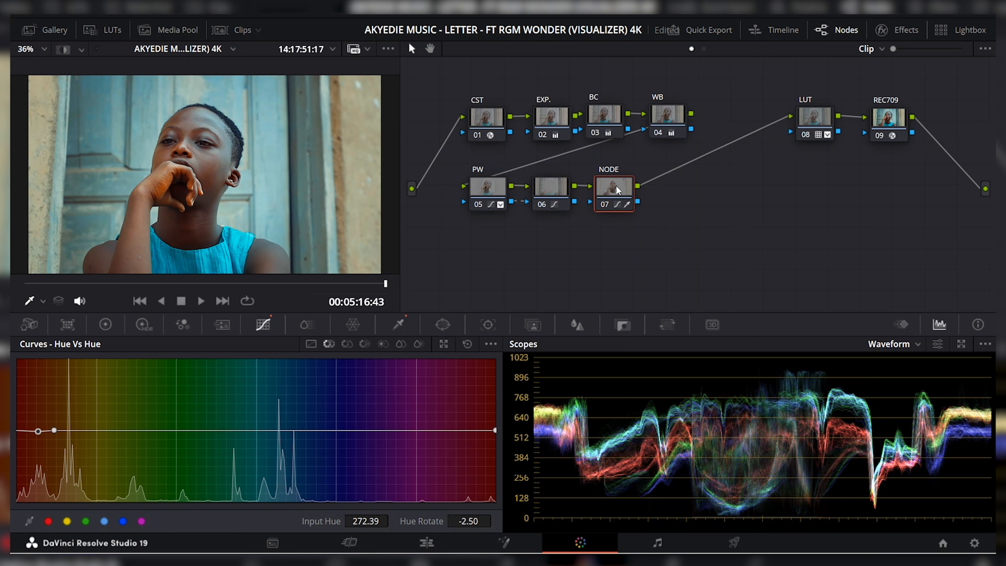
Set the skin point's Hue Rotate to -3.50 and toggle the node off and on to compare the skin tone.
click(605, 204)
click(605, 204)
click(439, 521)
drag(469, 520, 439, 521)
double_click(481, 522)
text(-3.5)
key(Return)
click(604, 204)
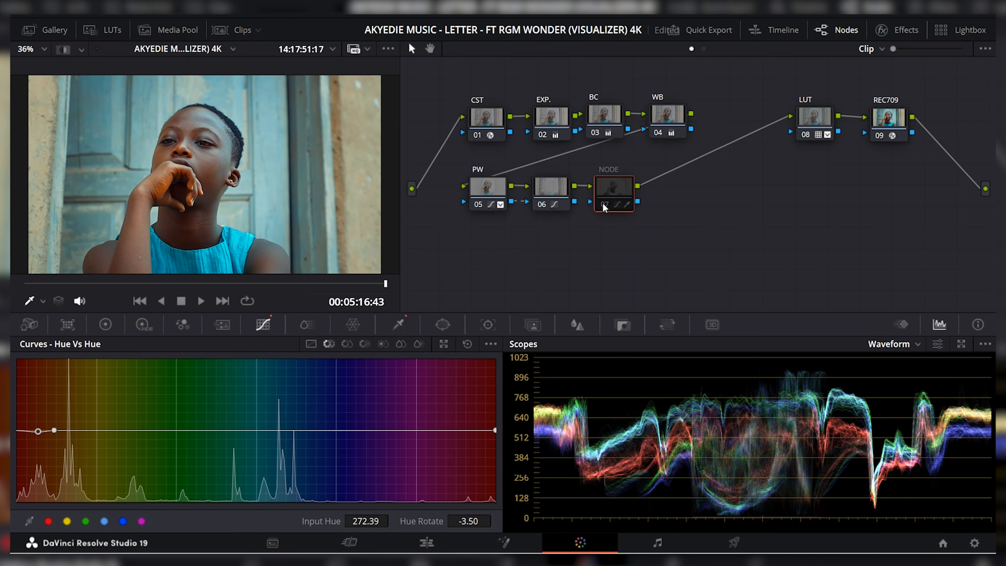
click(604, 205)
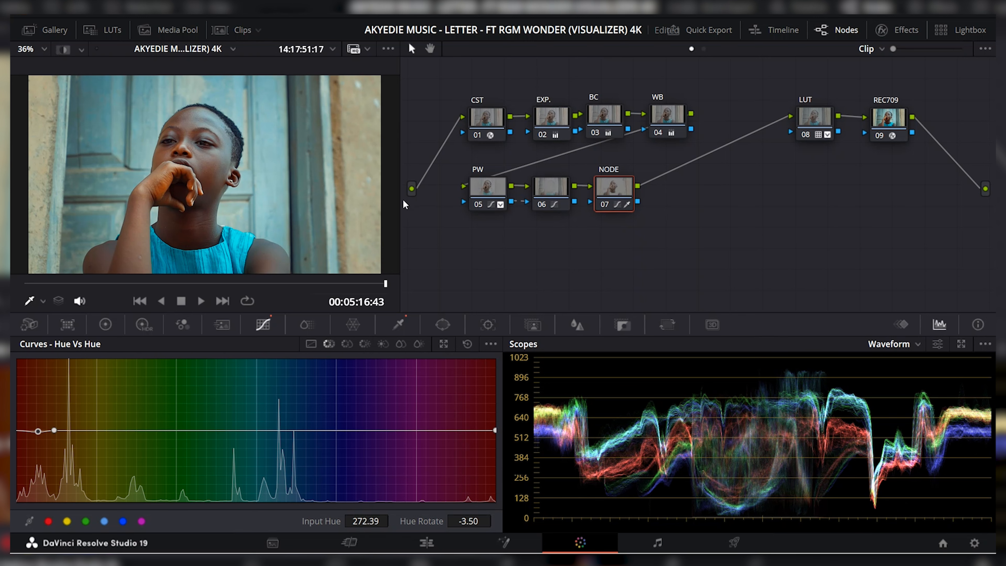
Widen the viewer and bypass all grades on and off to compare the graded image with the original footage.
drag(405, 200, 461, 202)
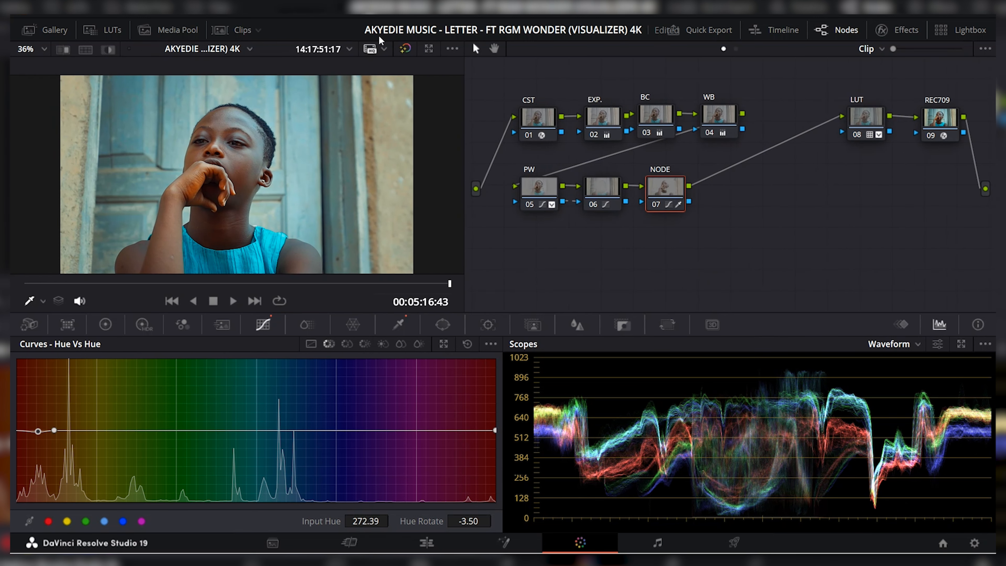
click(404, 51)
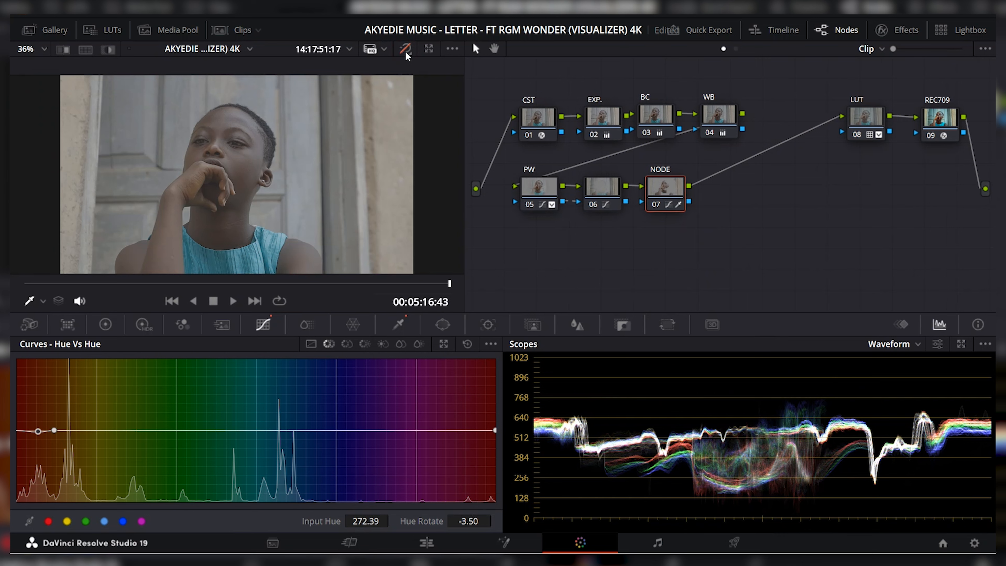
click(405, 50)
click(405, 51)
click(406, 54)
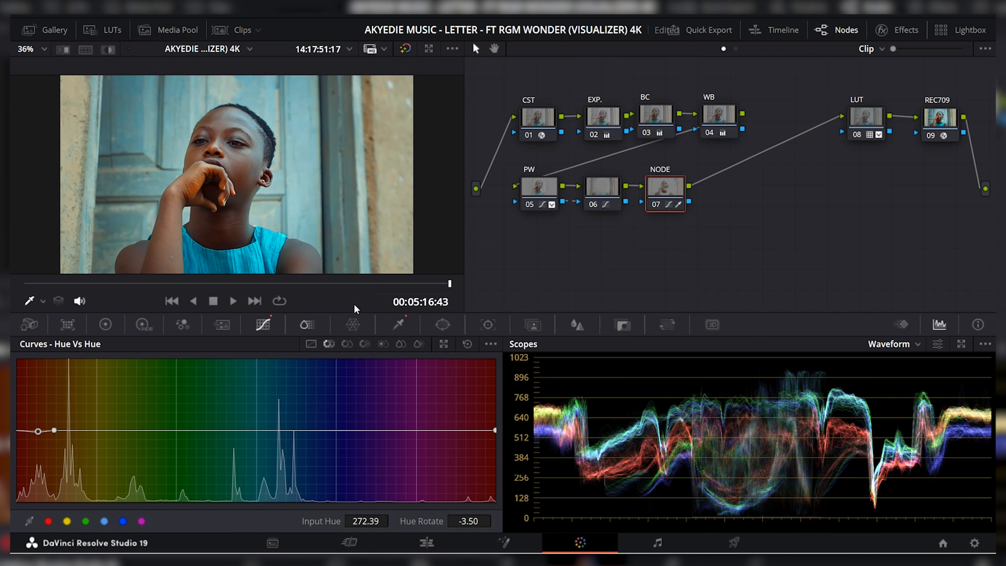
Relabel the skin qualifier node as SKIN and label the outside node PWO.
right_click(665, 184)
click(688, 211)
text(SKIN)
click(591, 191)
right_click(590, 192)
click(615, 214)
text(P)
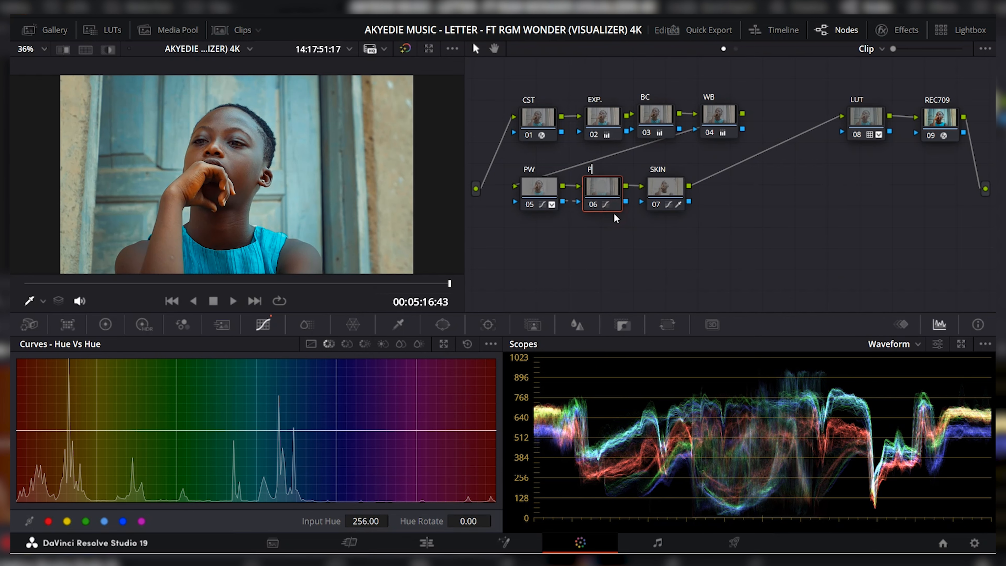
click(599, 189)
Add a serial node after the SKIN node and label it HVS.
click(659, 194)
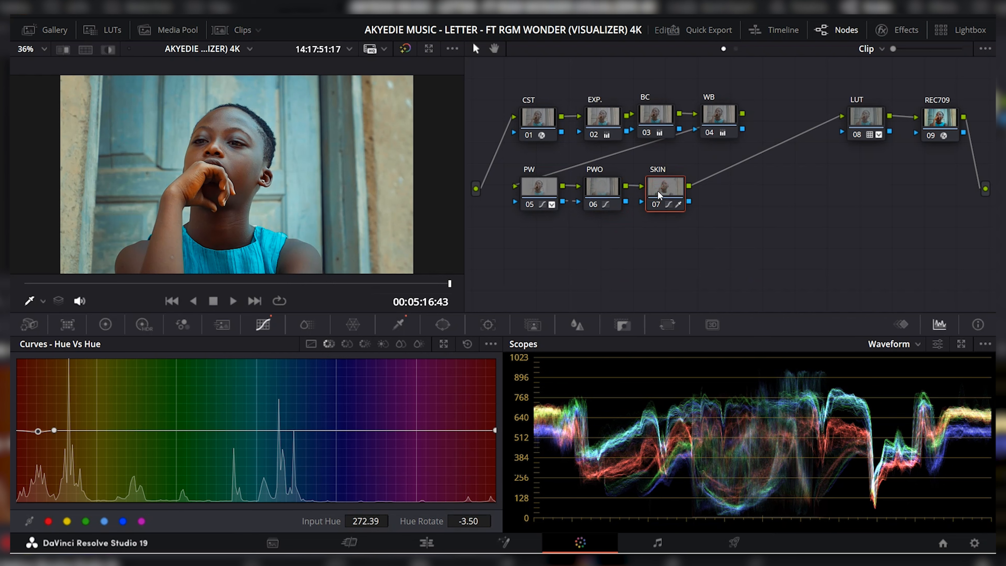
right_click(670, 188)
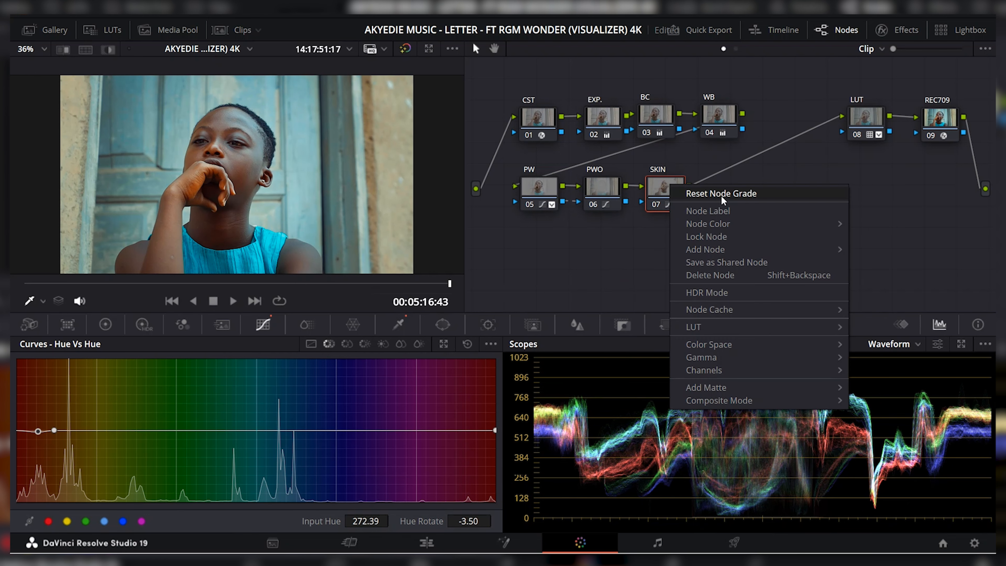
click(722, 212)
right_click(682, 204)
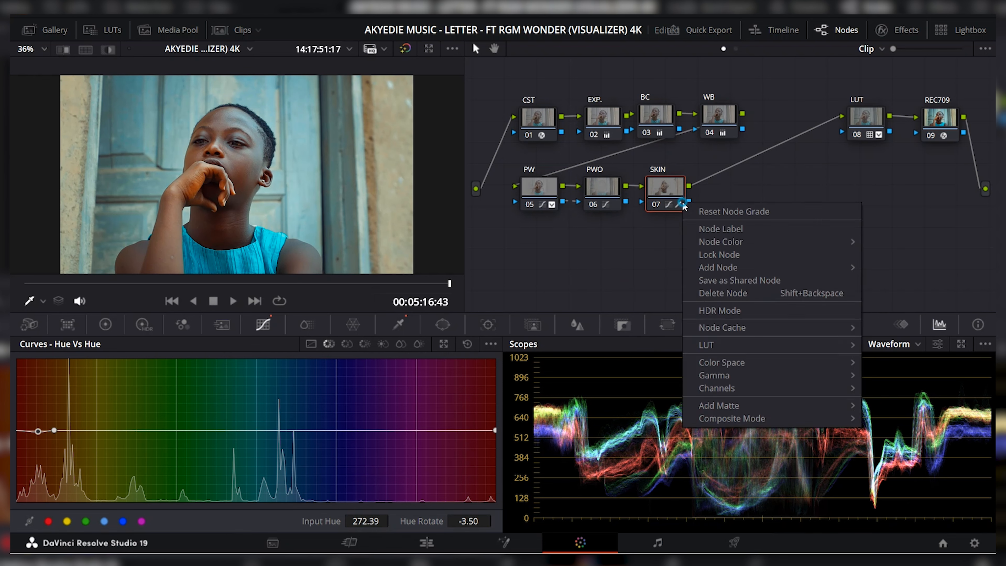
click(674, 196)
key(alt+s)
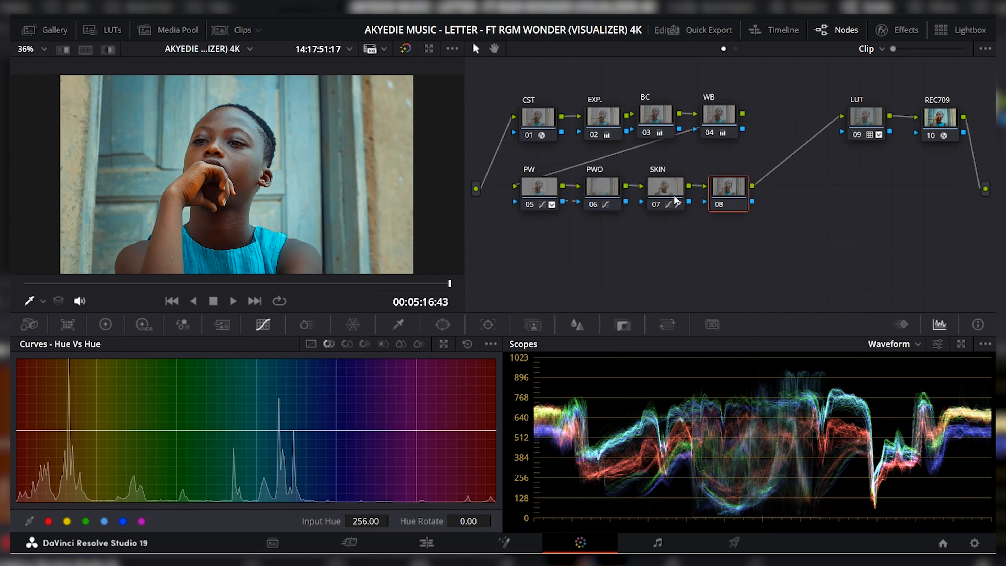
right_click(735, 184)
click(752, 205)
text(HVS)
key(Return)
On the HVS node's Hue Vs Sat curve, set saturation 1.15 at input hue 80.84 and 1.05 at input hue 96.04.
click(349, 344)
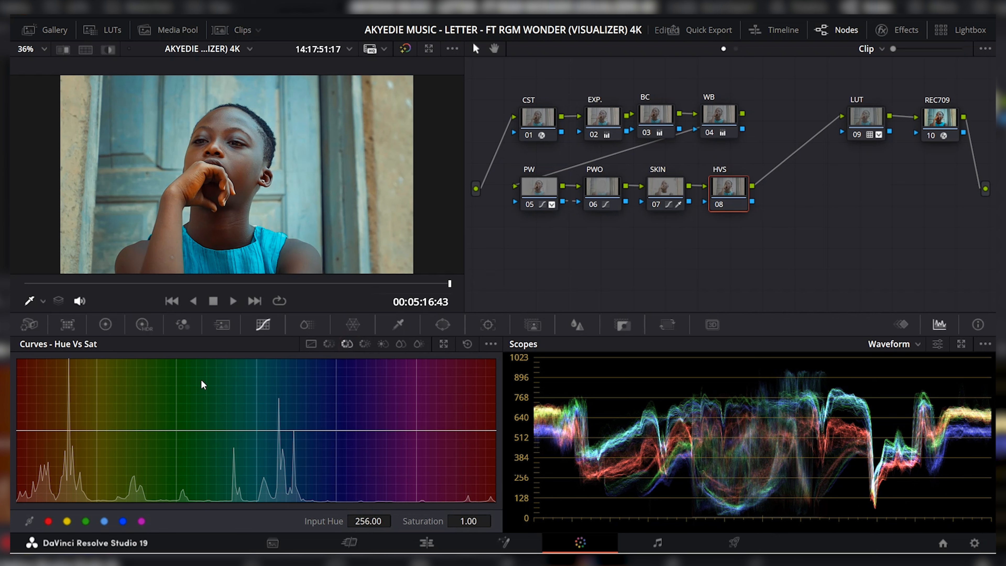
click(263, 430)
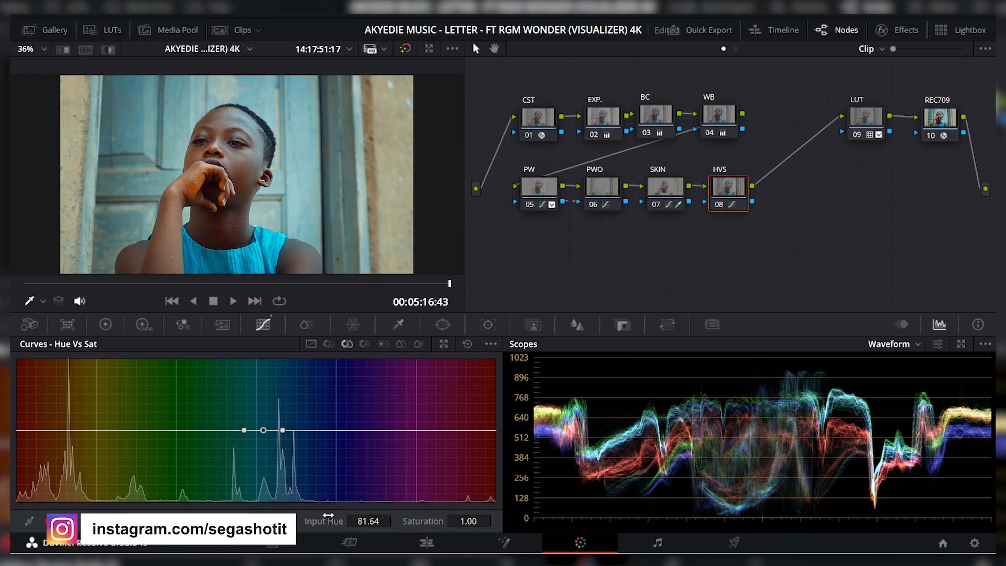
drag(328, 517, 308, 520)
mouse_move(452, 521)
mouse_down()
mouse_move(412, 526)
mouse_move(456, 527)
mouse_move(445, 526)
mouse_up()
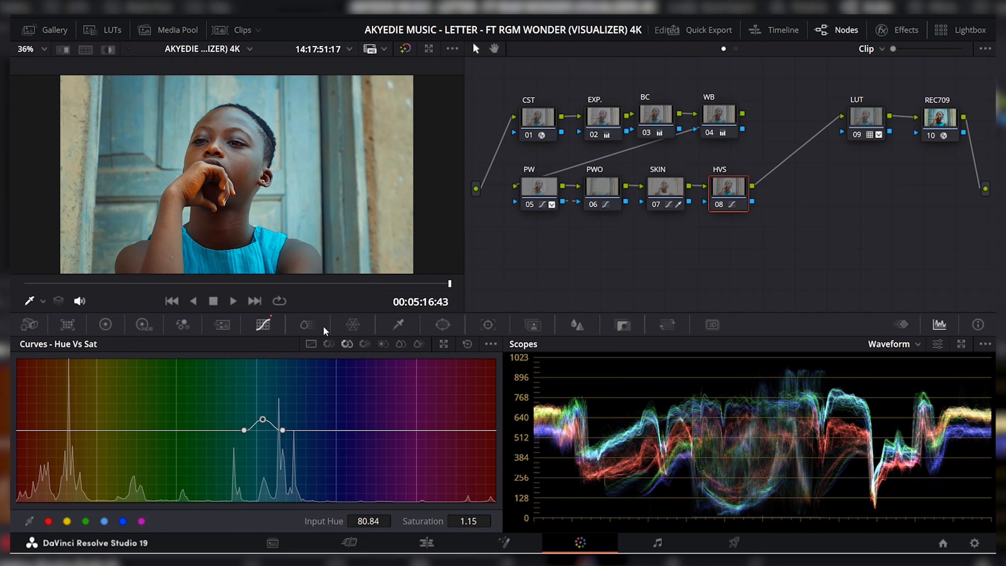
click(271, 82)
mouse_move(428, 509)
mouse_down()
mouse_move(445, 509)
mouse_move(432, 509)
mouse_up()
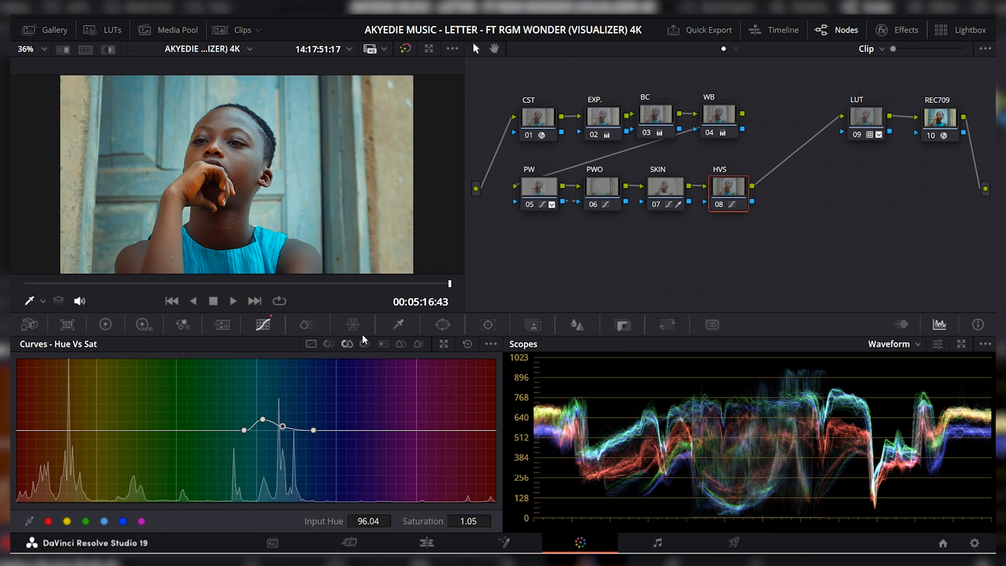
Add a serial node after HVS, label it CONTAST and place it between the two node rows, just before the LUT node.
key(alt+s)
drag(781, 190, 770, 148)
right_click(769, 147)
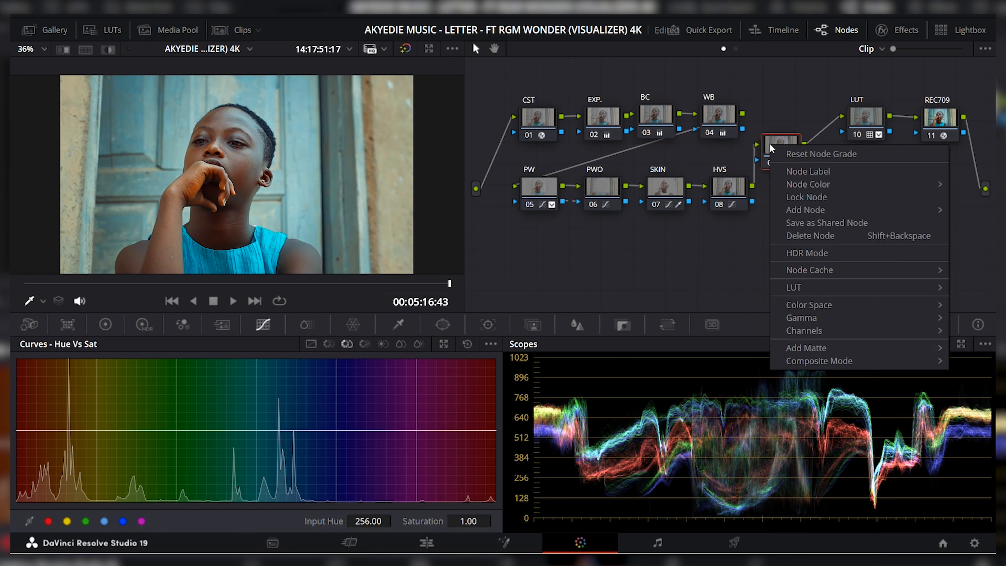
click(793, 172)
text(d)
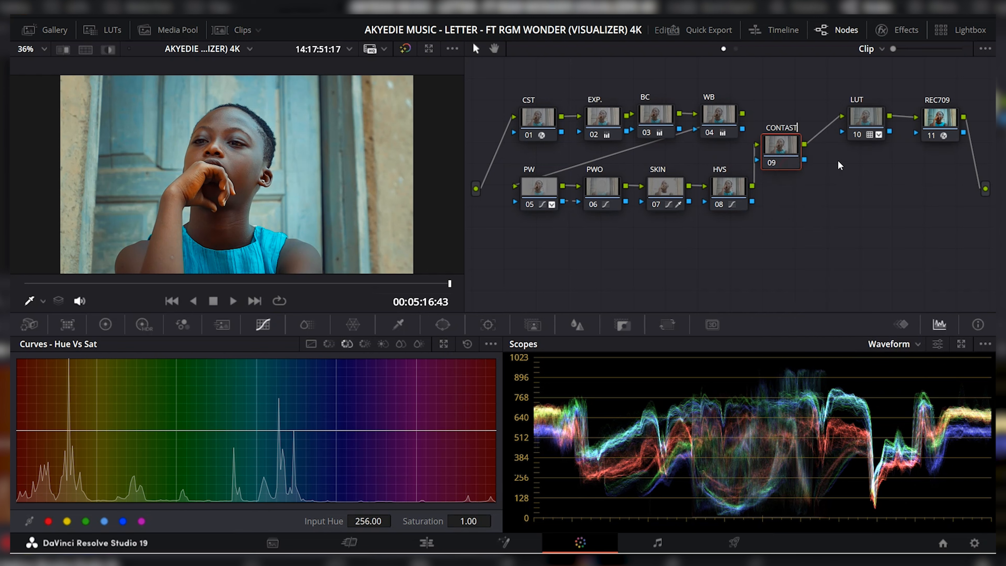
click(779, 149)
drag(767, 152, 764, 148)
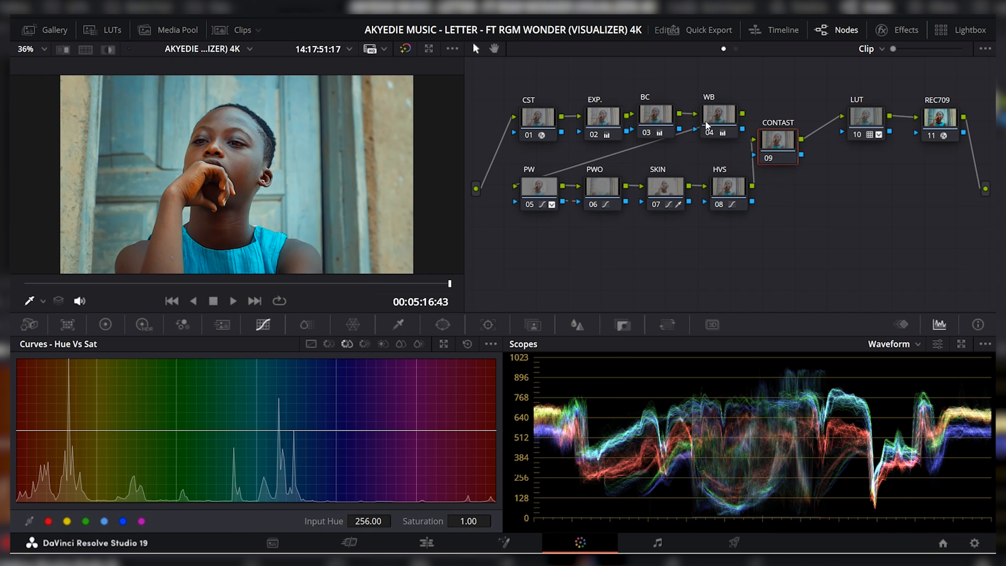
Rearrange the node tree, shifting the first rows up, placing SKIN and HVS in a third row and CONTAST beside PWO.
drag(740, 86, 522, 181)
click(563, 214)
drag(712, 145, 523, 241)
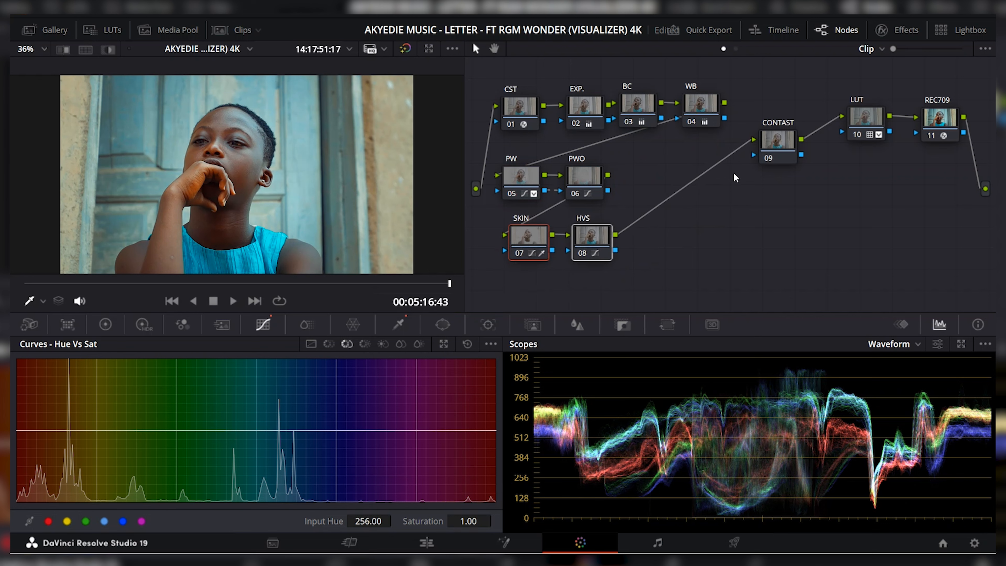
drag(773, 137, 659, 175)
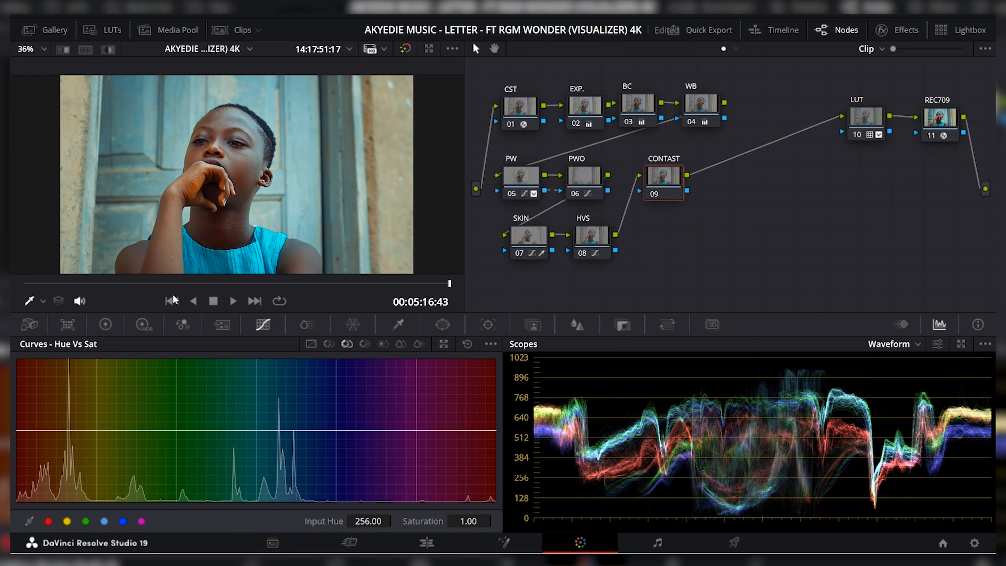
Set Contrast to 1.050 on the CONTAST node and toggle the node to compare the result.
click(106, 325)
mouse_move(293, 361)
mouse_down()
mouse_move(338, 361)
mouse_move(294, 368)
mouse_up()
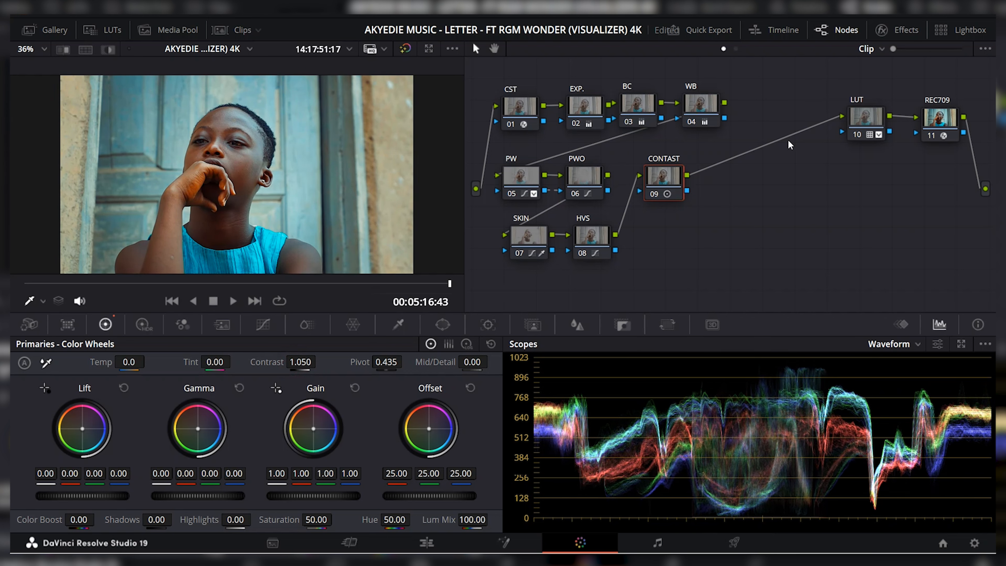
click(654, 194)
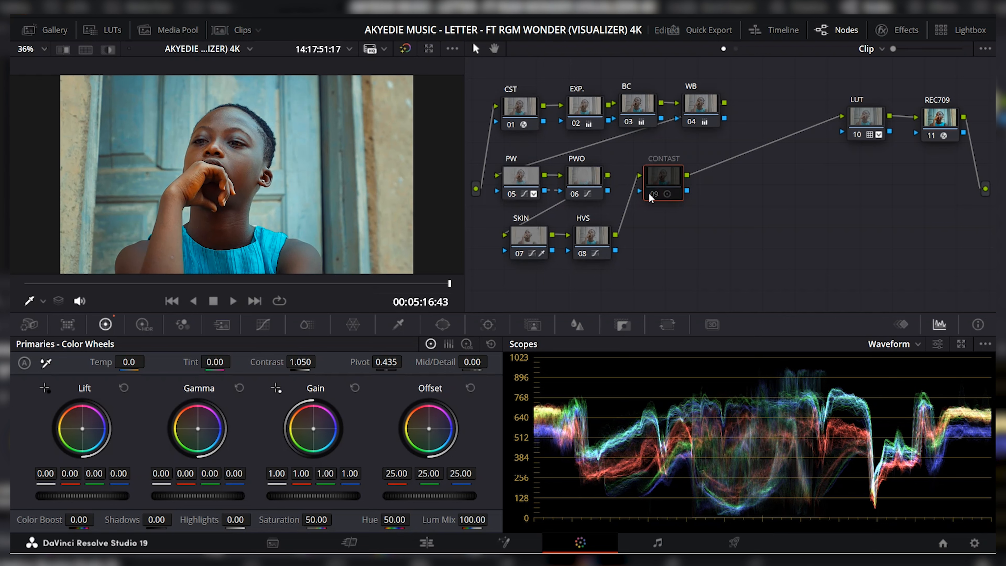
click(653, 194)
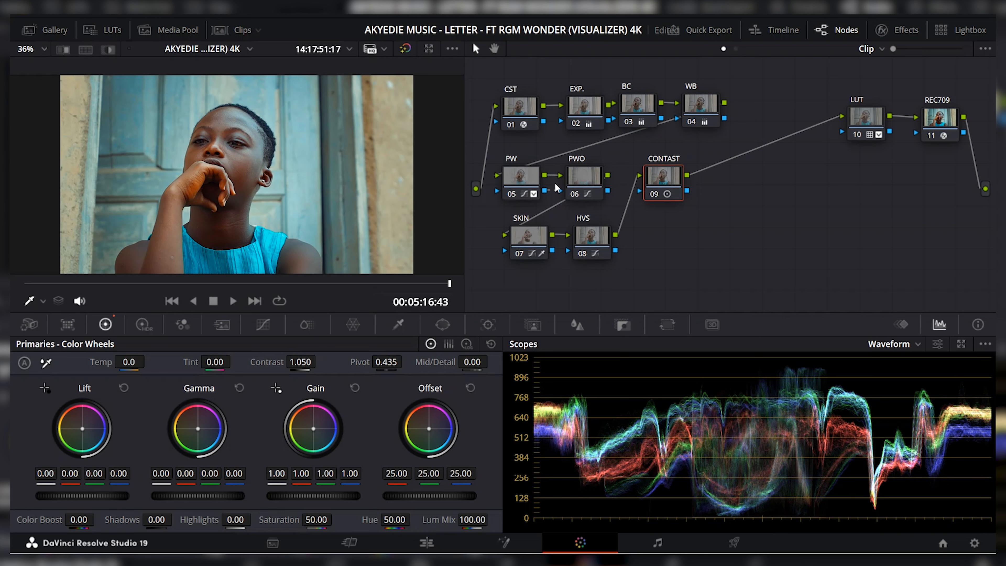
Raise the midpoint of the PW node's custom curve slightly further to brighten the subject.
click(523, 178)
click(262, 324)
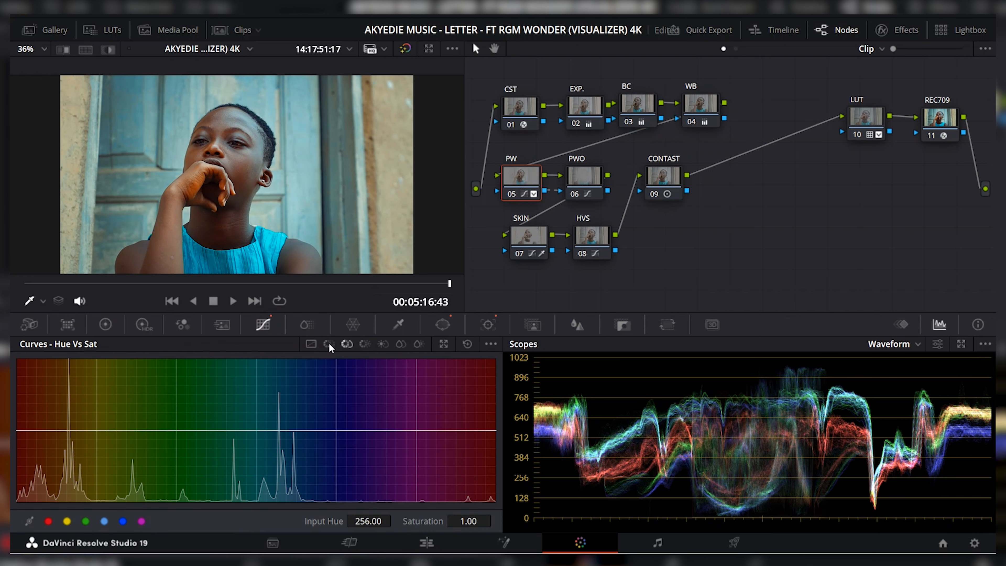
click(311, 343)
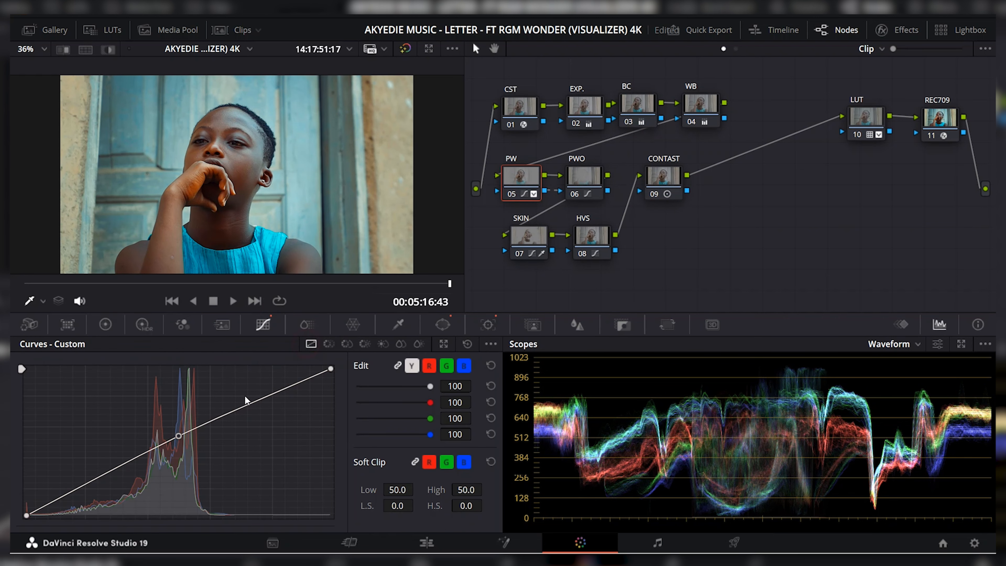
drag(179, 434, 178, 433)
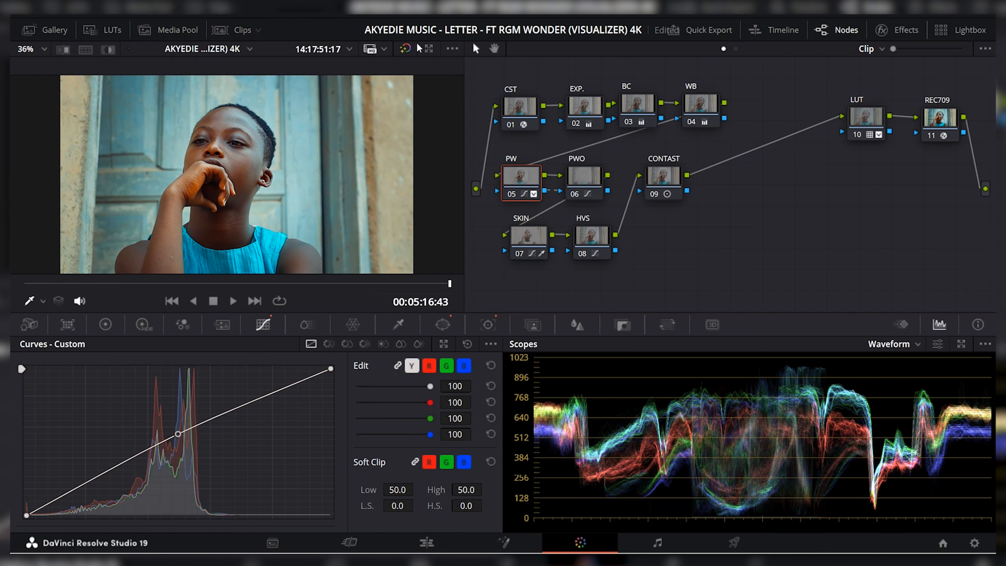
View the graded clip full screen, then bypass all grades on and off to compare with the original.
key(ctrl+f)
key(Escape)
click(404, 48)
click(404, 48)
Add a serial node after the WB node and label it HDR.
click(675, 177)
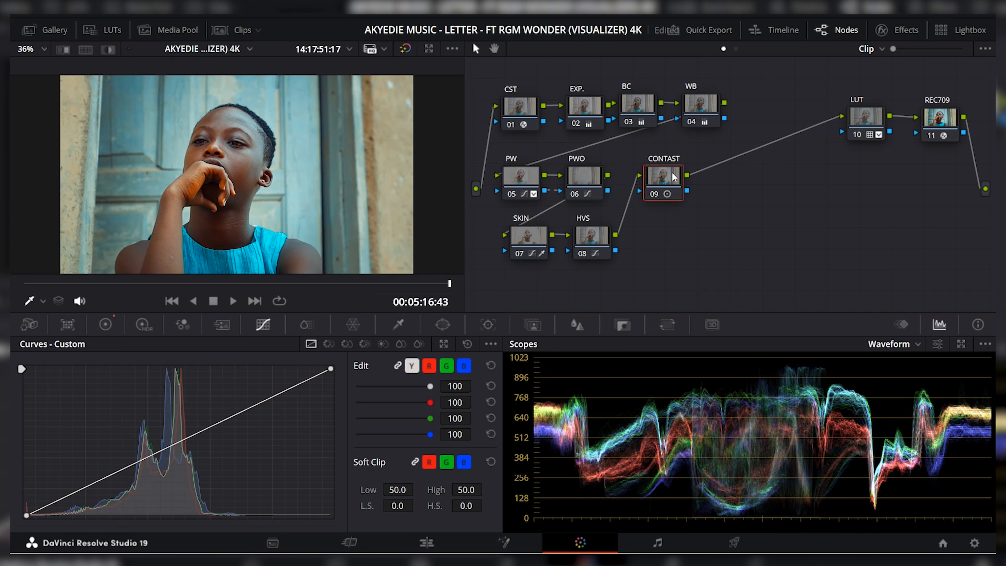
click(700, 108)
right_click(700, 107)
mouse_move(736, 174)
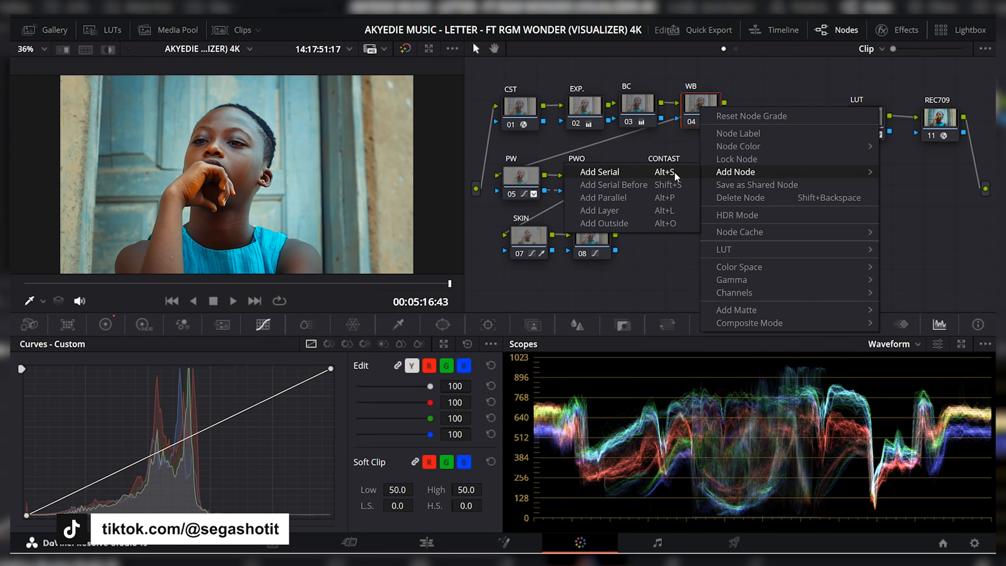
click(660, 172)
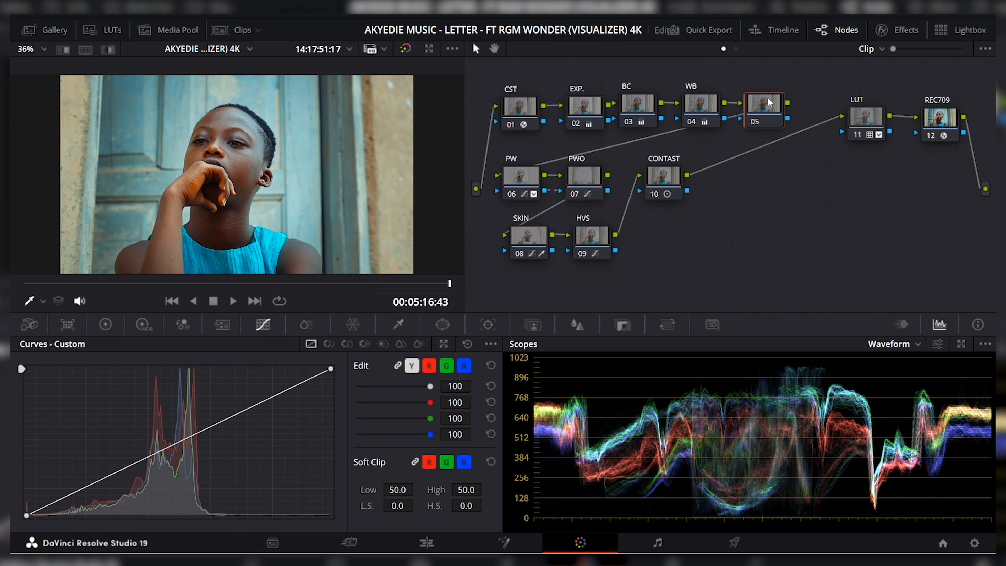
right_click(777, 115)
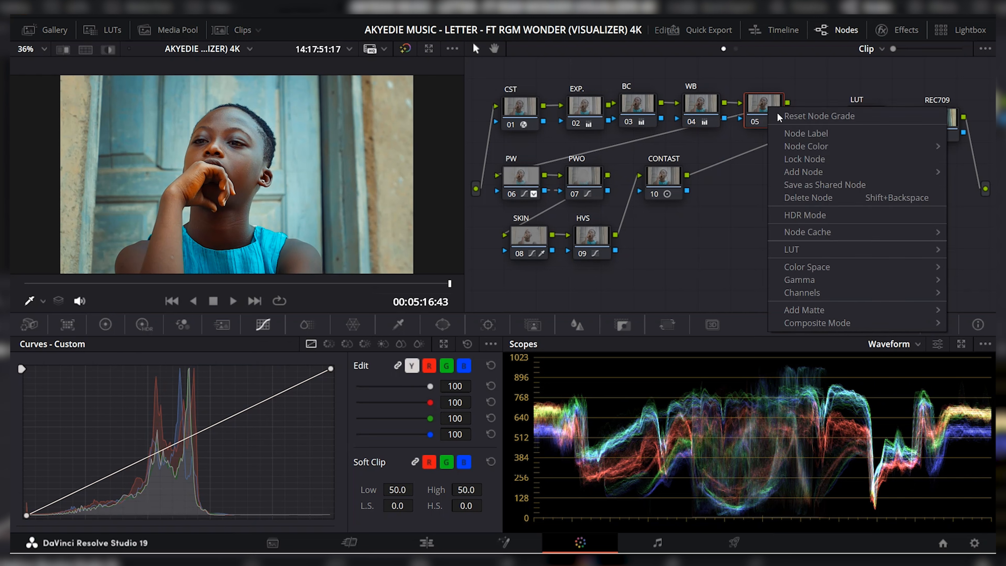
click(787, 130)
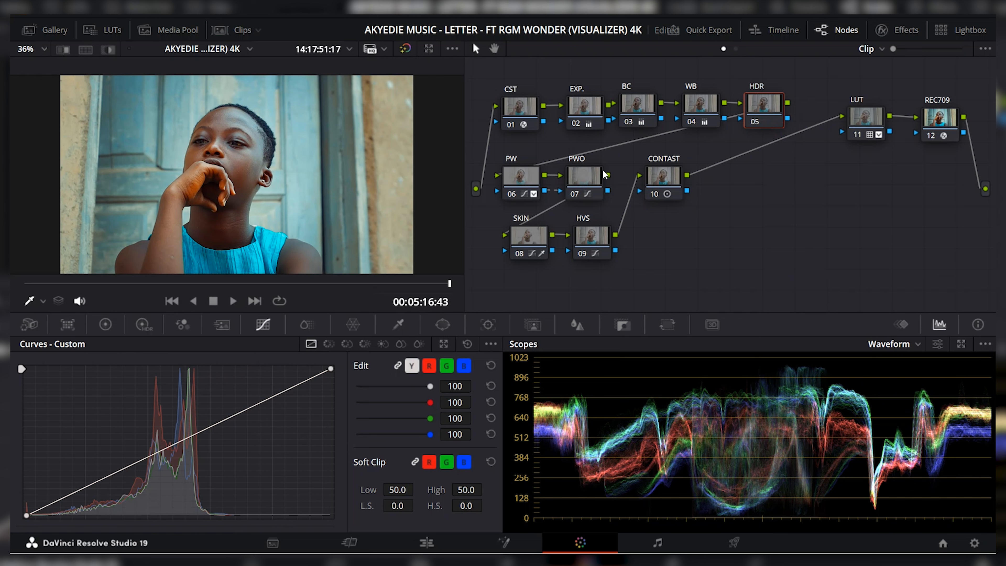
Set the HDR node's Global wheel to exposure -0.15 and saturation 1.05 in the High Dynamic Range color wheels.
click(135, 329)
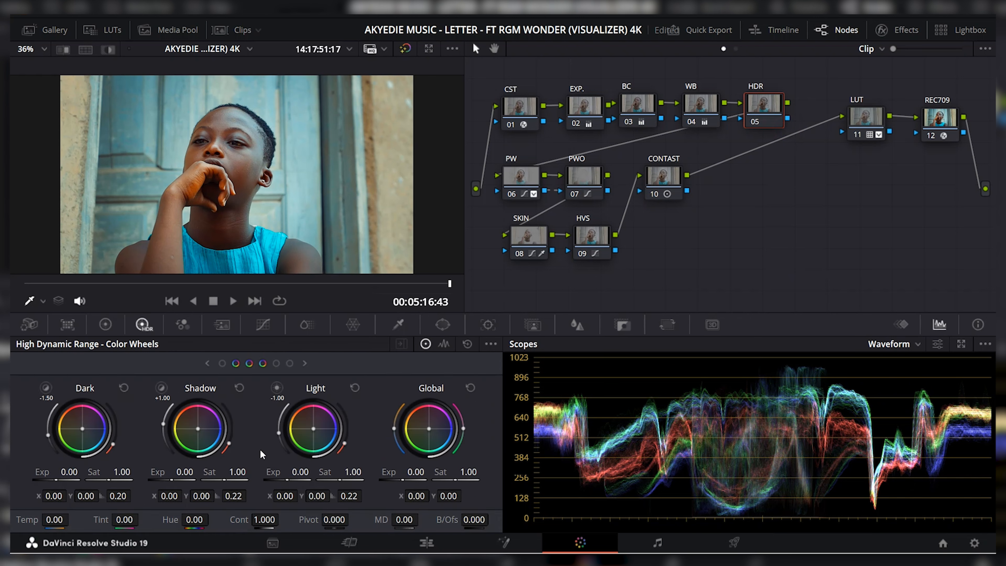
click(305, 363)
click(304, 363)
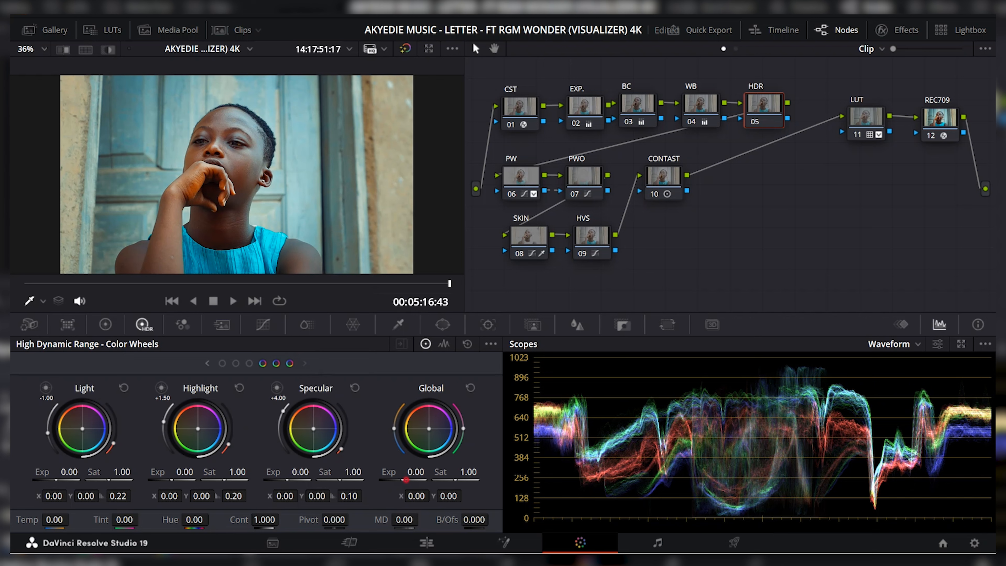
drag(414, 472, 466, 478)
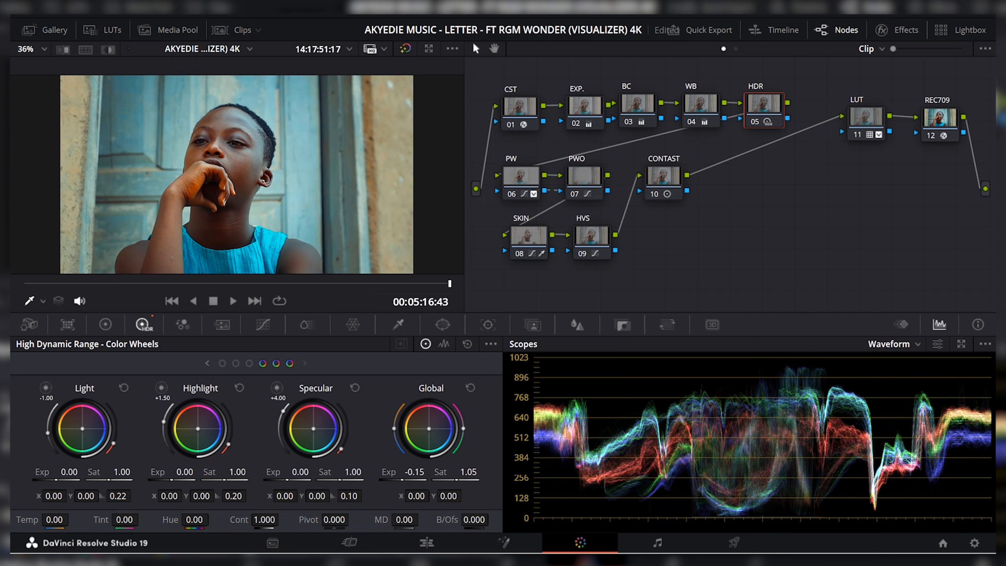
Lower the exposure of the HDR node's Light zone to -0.10 and its Highlight zone to -0.08.
drag(55, 479, 55, 479)
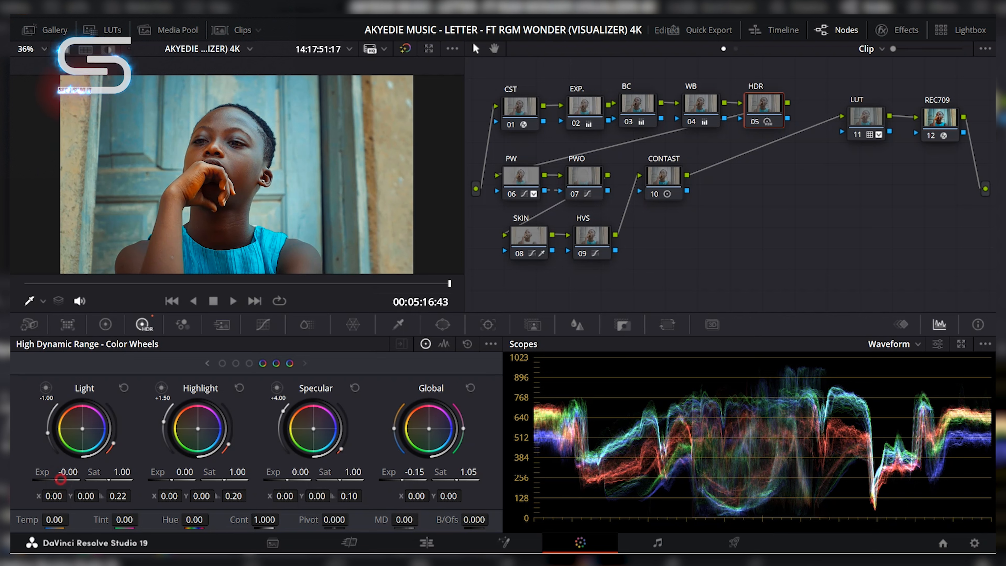
drag(60, 479, 57, 479)
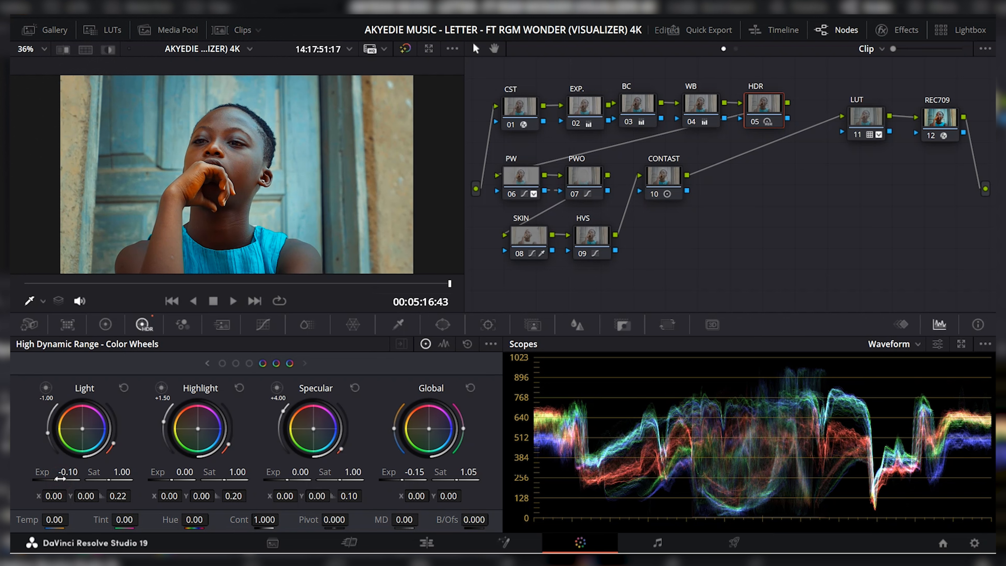
drag(184, 478, 181, 478)
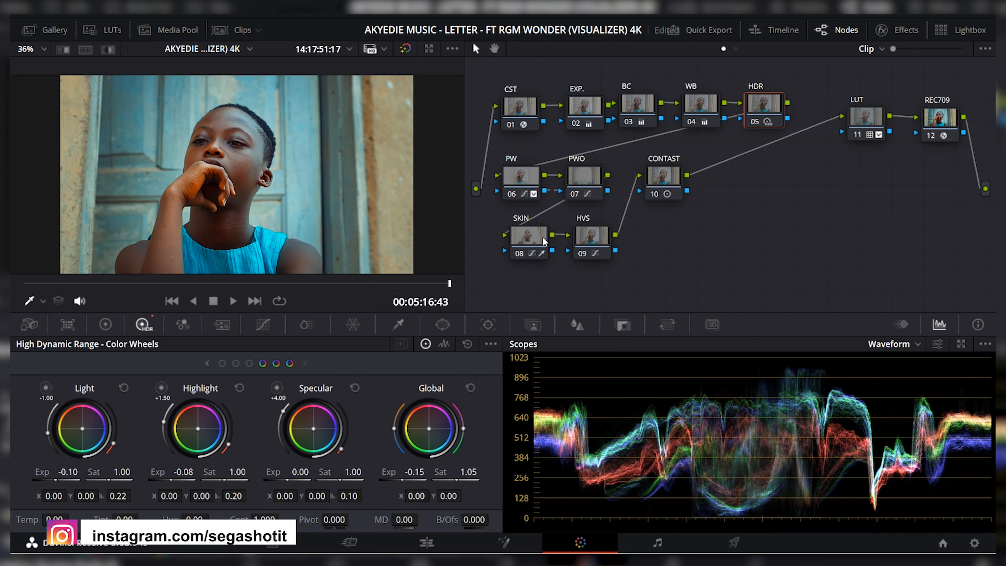
Set the SKIN node's primaries Mid/Detail to -15 and check the softened skin in an enlarged view.
click(532, 243)
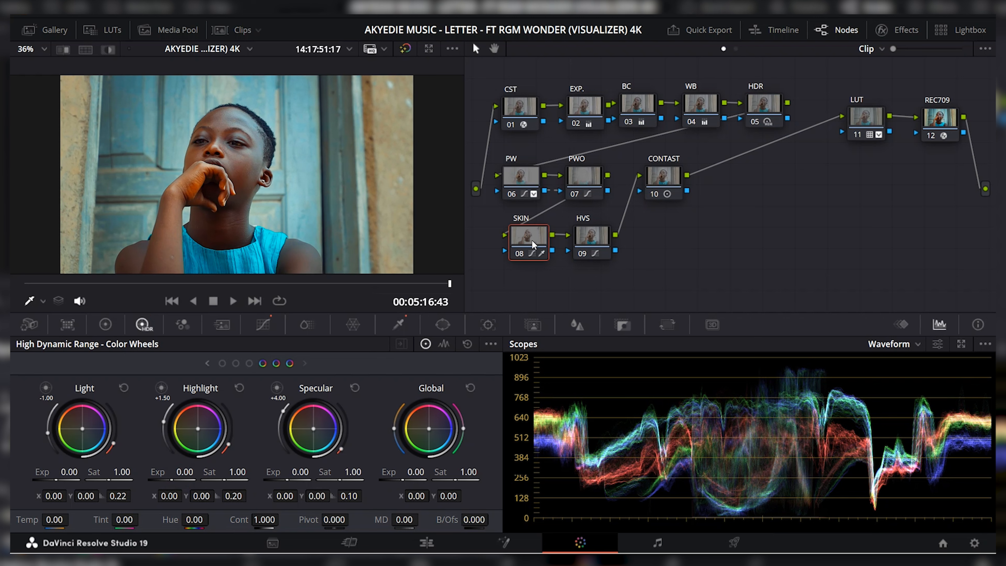
click(105, 325)
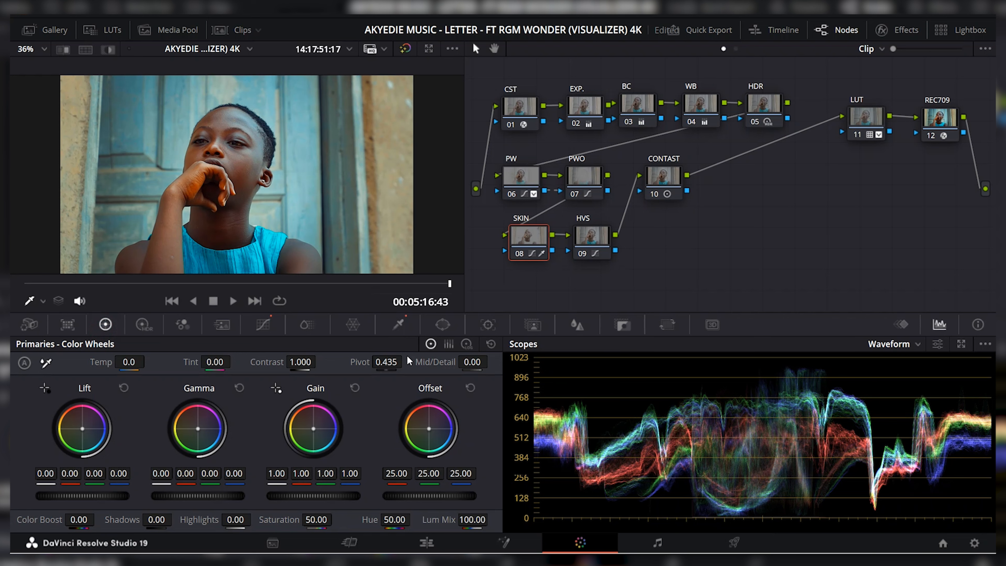
click(468, 362)
text(-15)
key(Return)
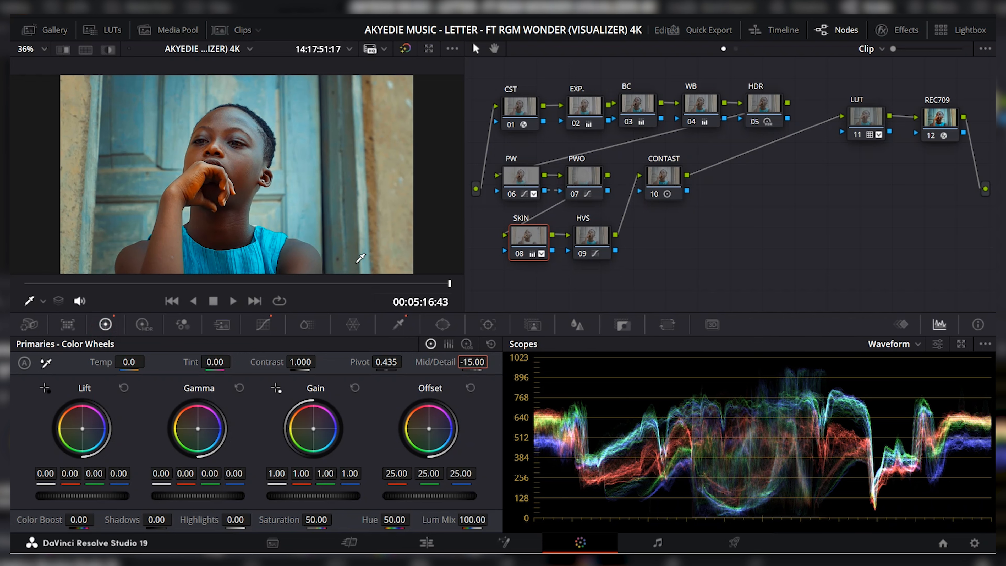
key(alt+f)
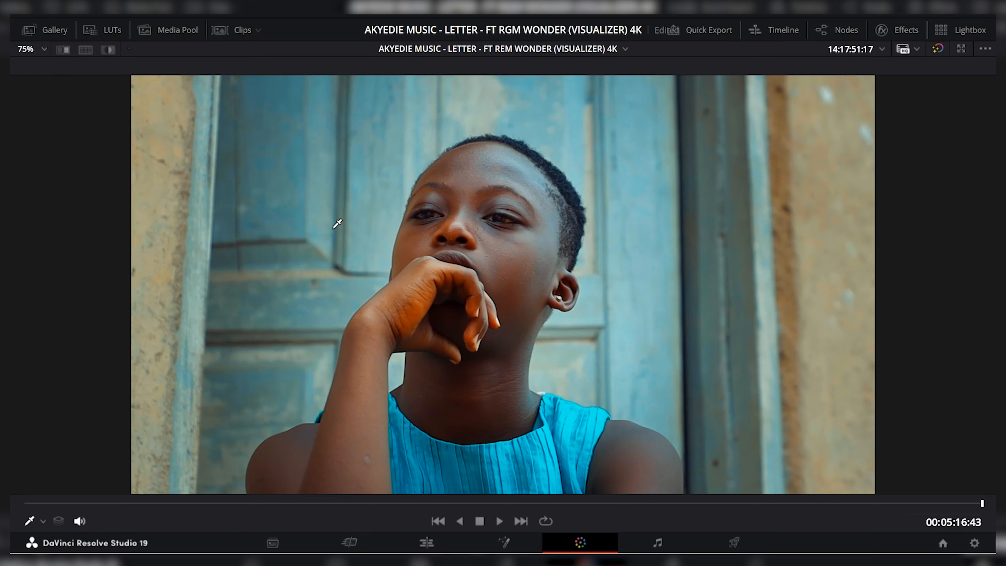
key(alt+f)
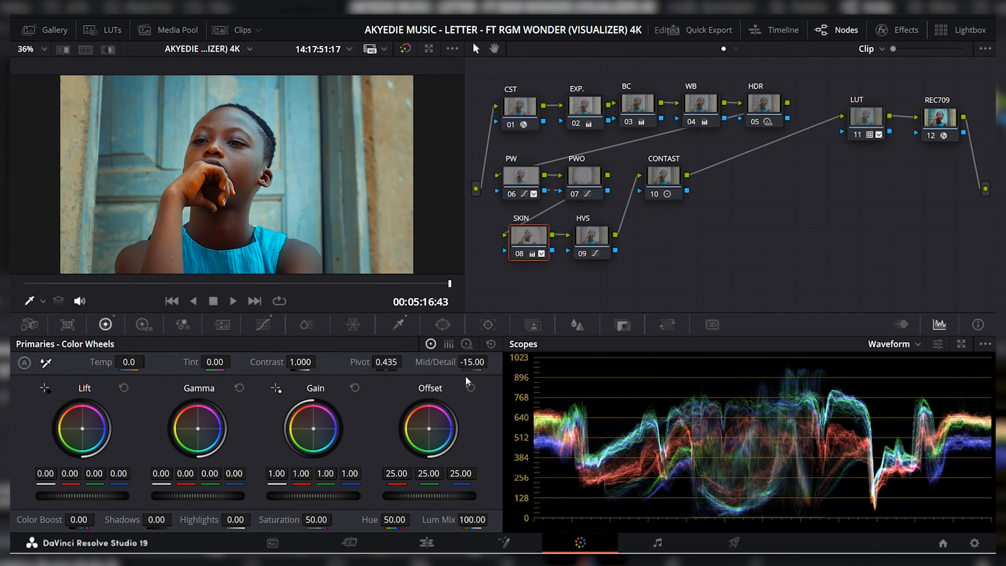
Set the SKIN node's Mid/Detail to -35, inspect the enlarged image, and toggle the node off and on to compare.
drag(443, 363, 401, 364)
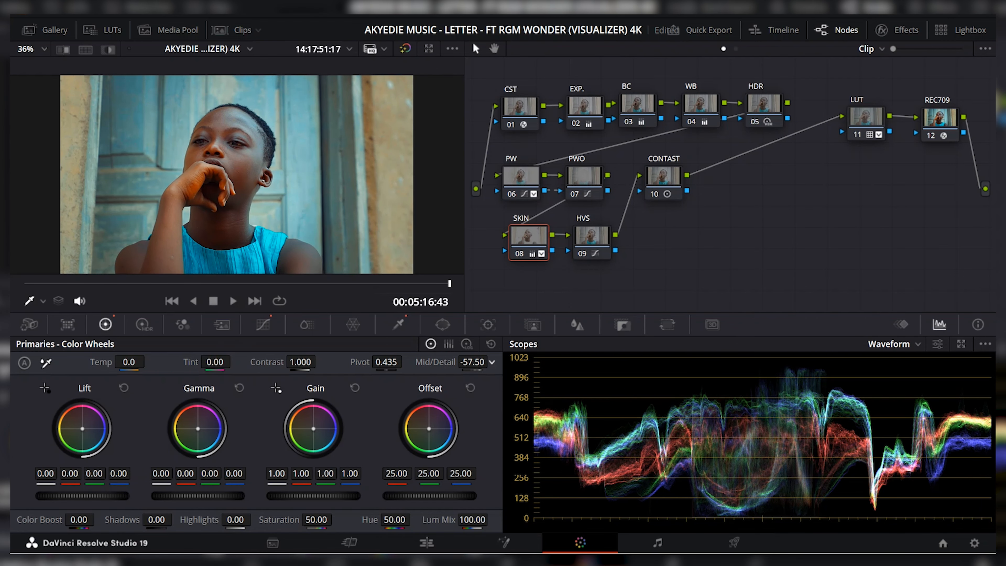
click(482, 361)
text(-35)
key(Return)
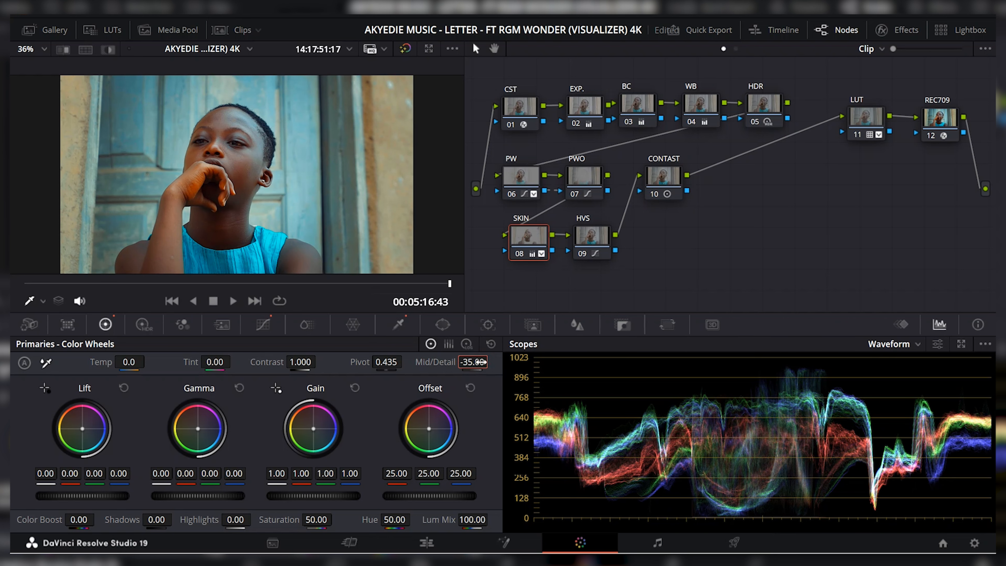
key(alt+f)
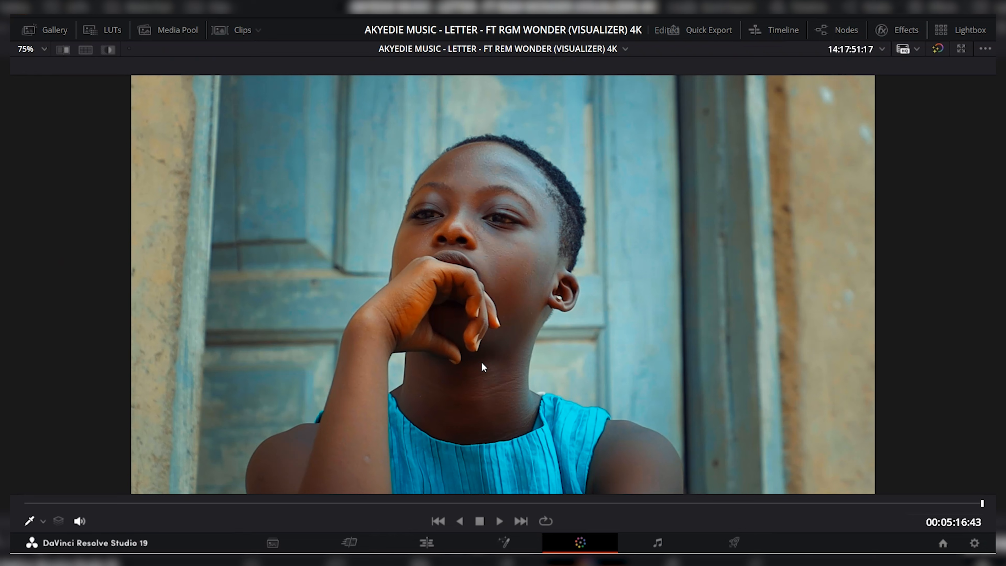
key(alt+f)
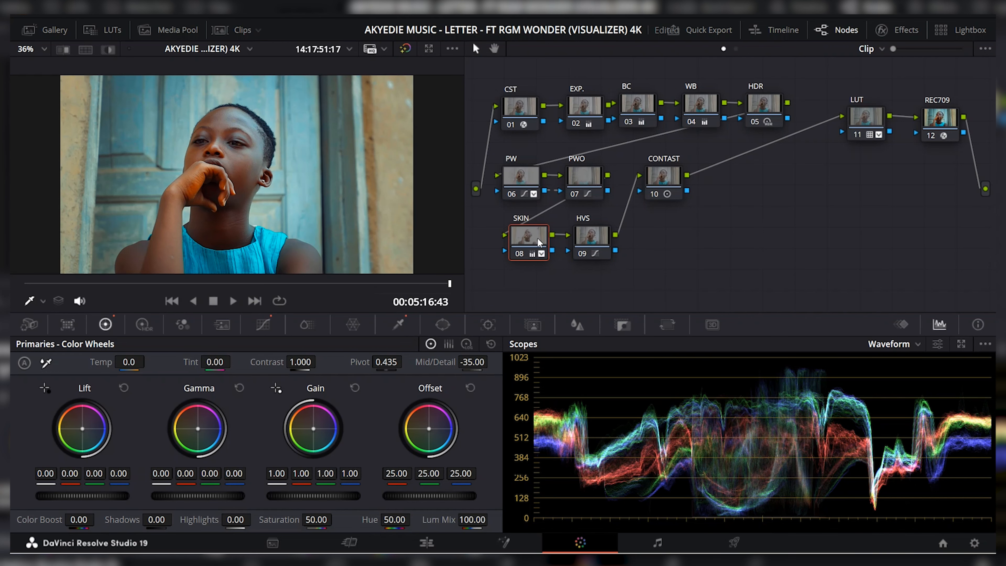
click(519, 254)
click(519, 254)
Add a serial node after the CONTAST node and label it CURVE.
click(667, 180)
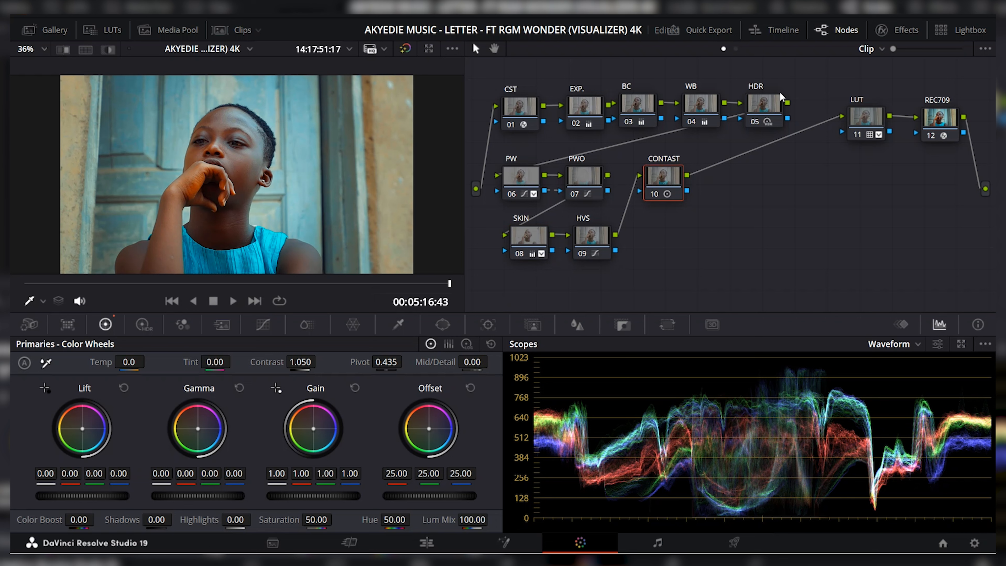
click(771, 101)
click(655, 183)
key(alt+s)
right_click(720, 179)
click(752, 204)
text(CURVE)
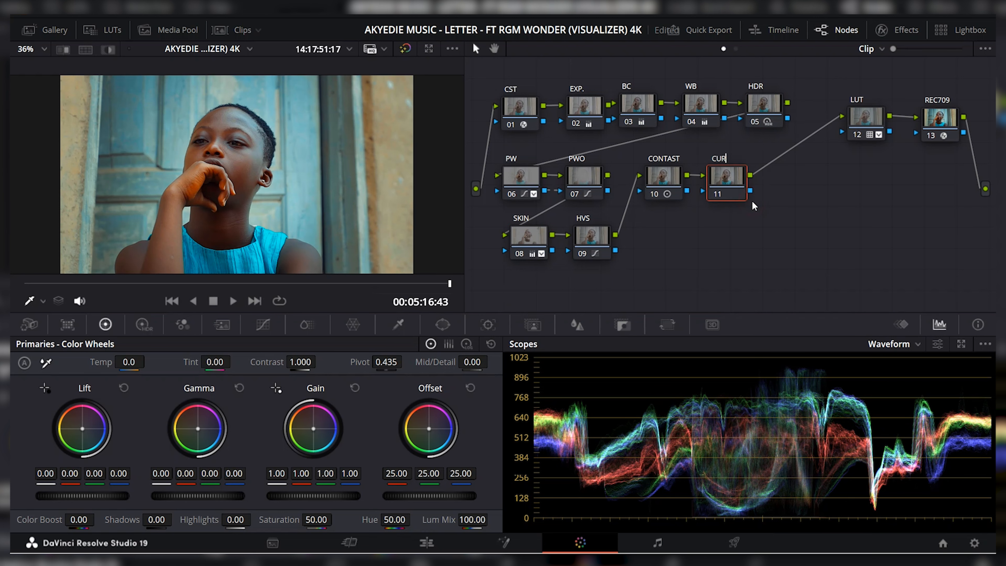
key(Return)
Show the CURVE node's custom curve and enable editable splines for it.
click(436, 328)
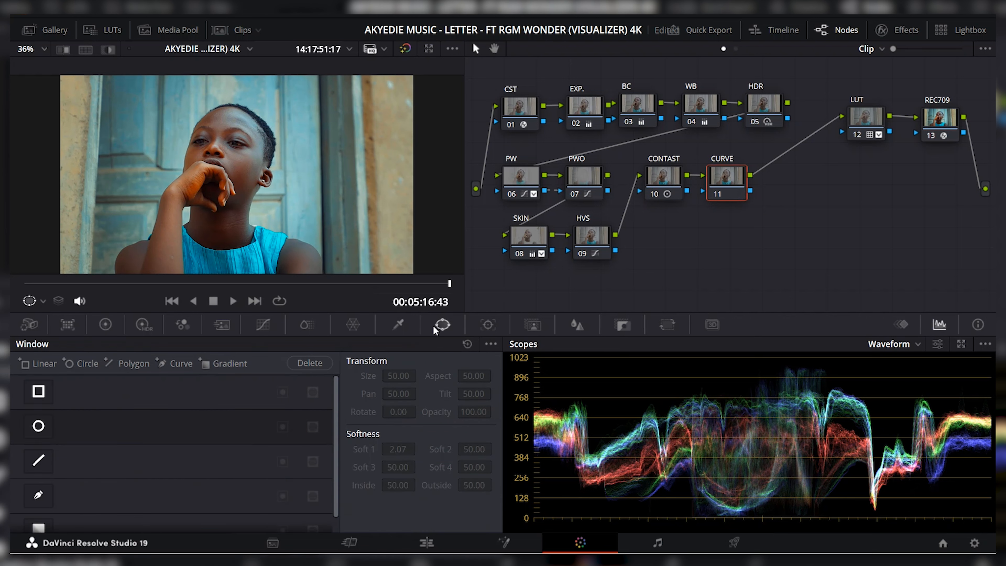
click(262, 325)
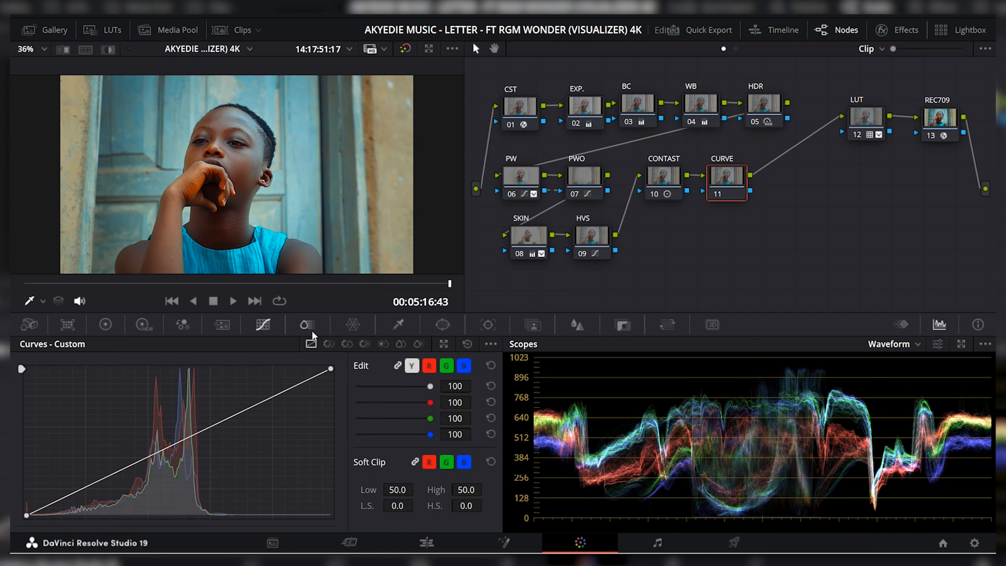
click(490, 344)
click(528, 430)
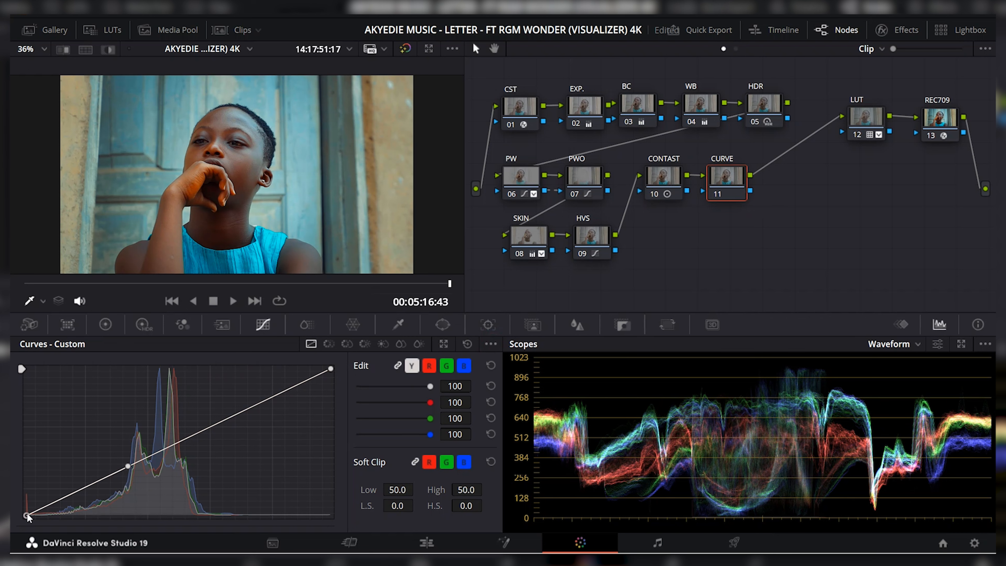
Adjust the custom curve's spline handles, pulling the white-point handle slightly down, and toggle the CURVE node to compare.
mouse_move(129, 463)
mouse_down()
mouse_move(130, 475)
mouse_move(126, 465)
mouse_up()
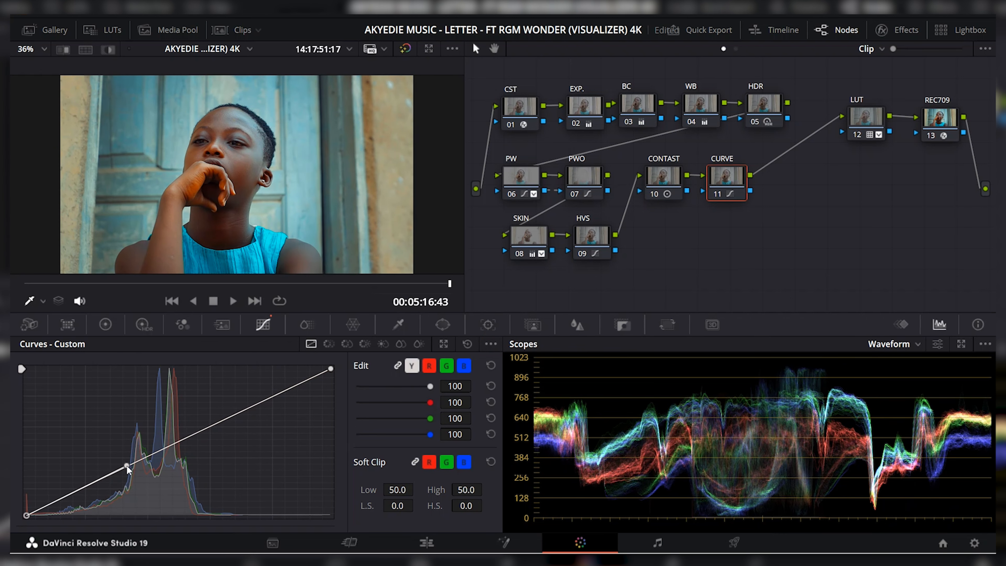
click(330, 369)
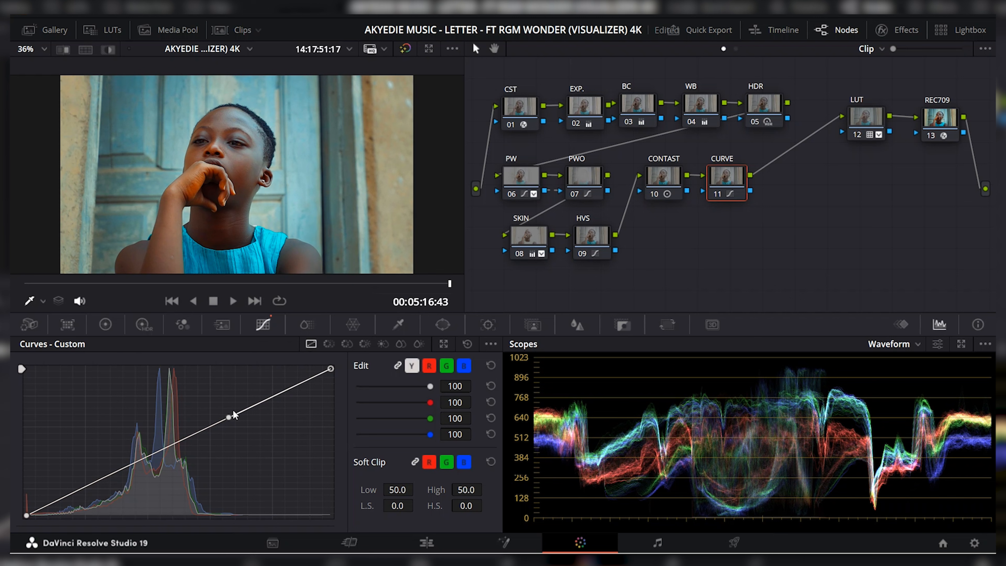
drag(227, 416, 230, 424)
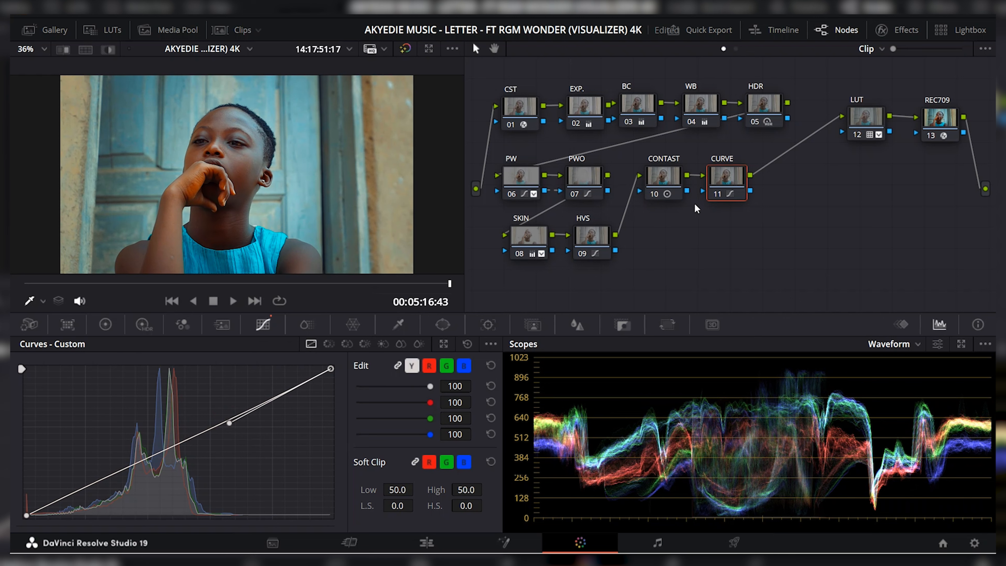
click(717, 194)
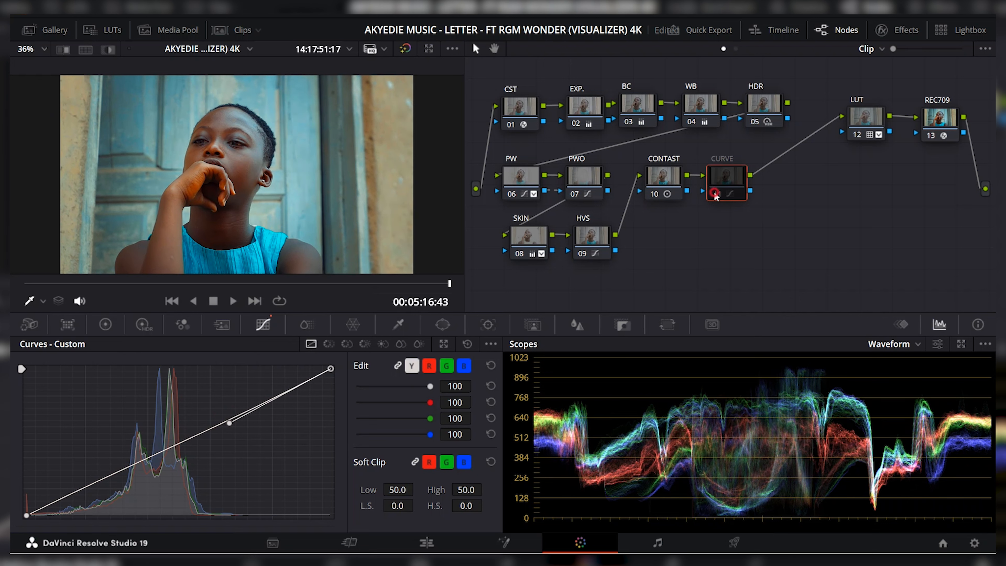
click(715, 196)
Add a serial node after the CURVE node and label it SHARPNESS.
key(alt+s)
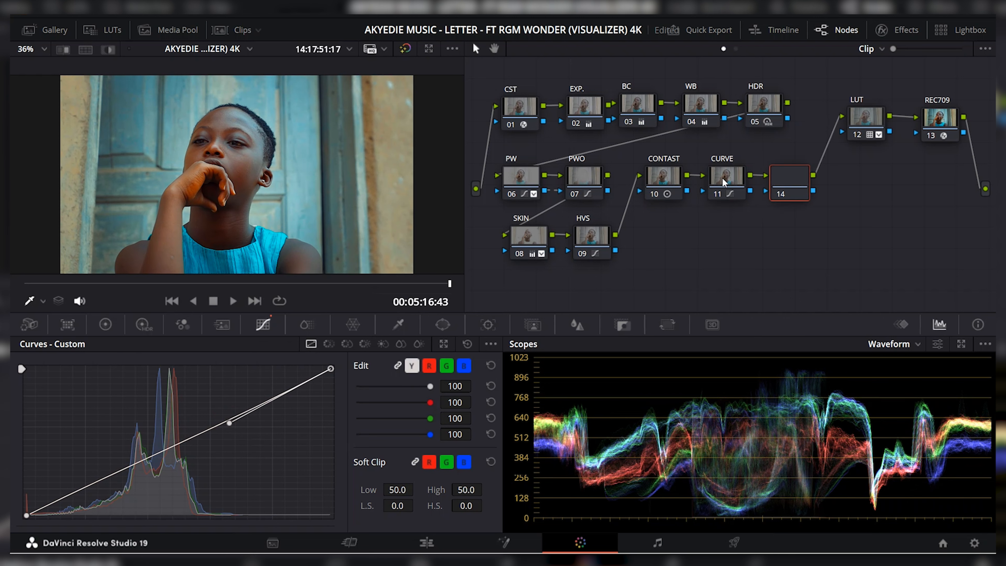
right_click(783, 181)
click(815, 209)
text(SHARP)
text(N)
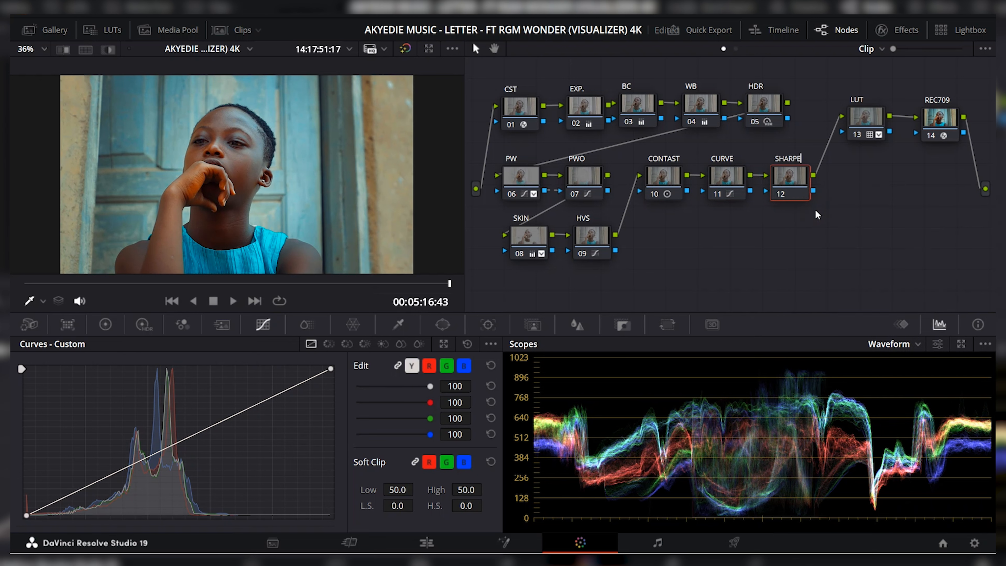
text(ES)
text(S)
key(Return)
Sharpen the image on the sharpness node with H/V Ratio 0.46, Level 11 and Coring Softness 3.5.
click(584, 325)
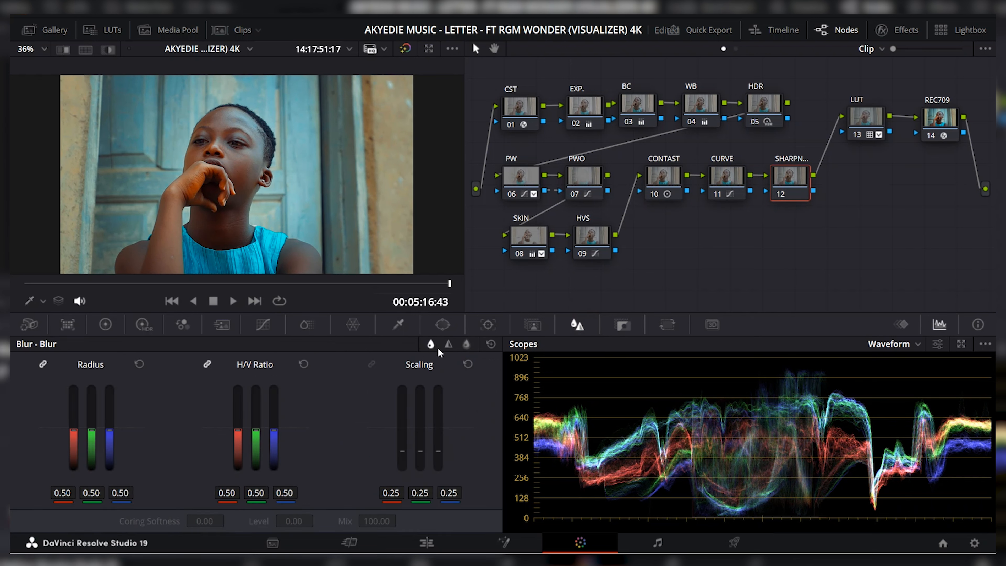
click(448, 344)
click(284, 493)
text(.40)
key(Return)
click(293, 520)
text(11)
key(Return)
click(204, 521)
text(3.5)
key(Return)
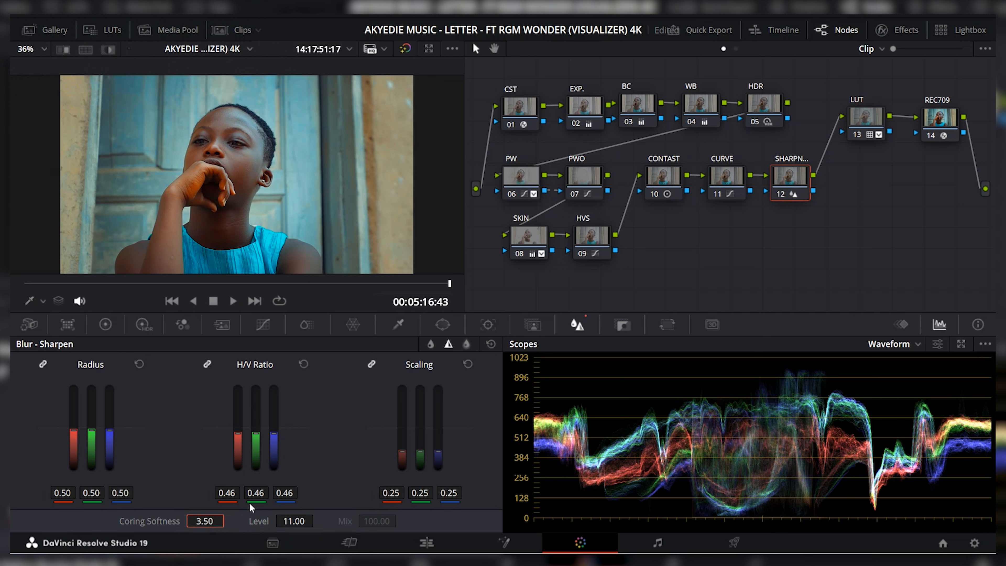
Rearrange the node graph by shifting the CONTAST, CURVE and sharpness nodes slightly down and the LUT node up above REC709.
drag(794, 145, 647, 190)
click(750, 154)
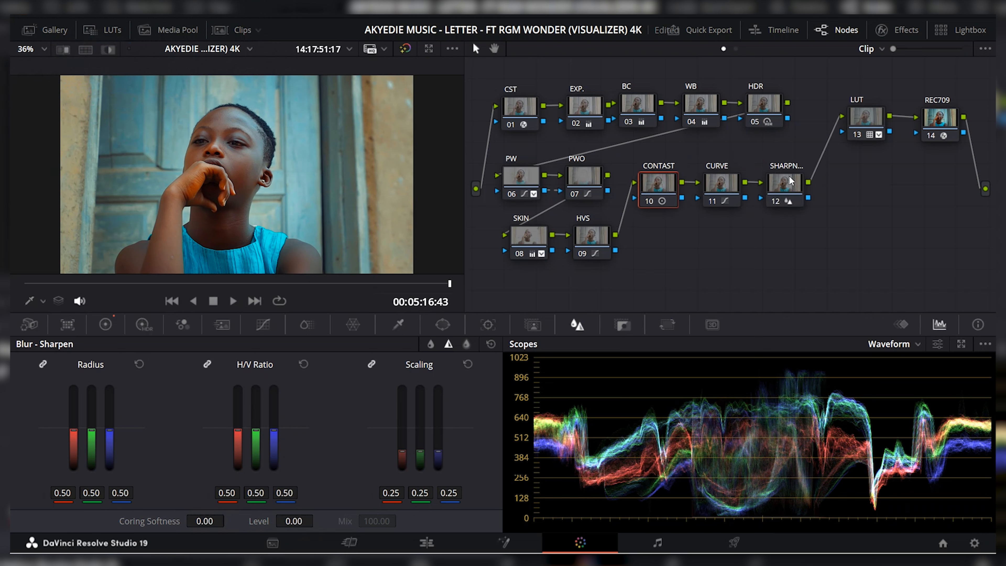
drag(859, 123, 889, 70)
Add a serial node after the sharpness node and label it VIGN.
click(786, 189)
key(alt+s)
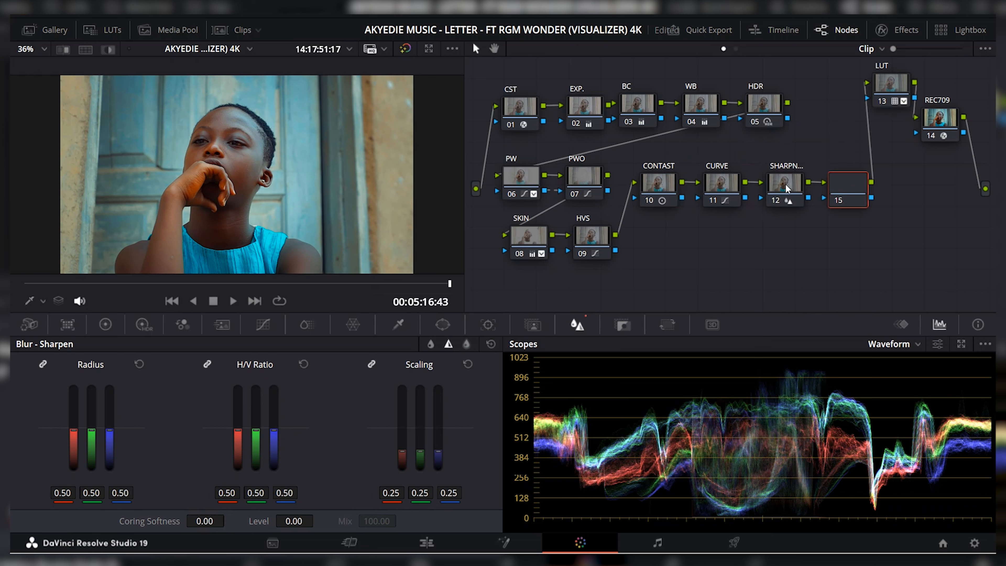
right_click(842, 188)
click(855, 213)
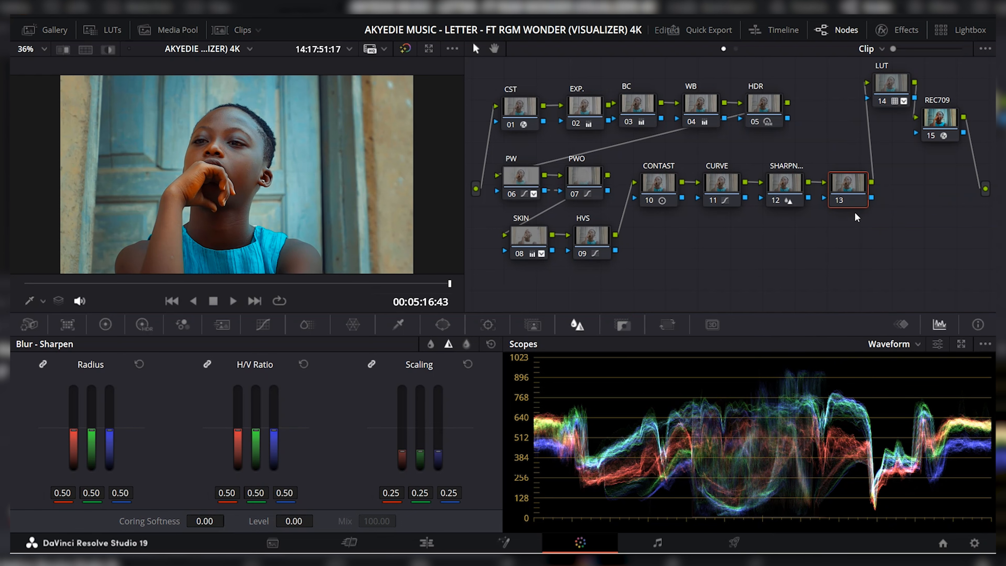
text(VIGNE)
key(BackSpace)
Add a circle window to the VIGN node and stretch it into a frame-wide ellipse of about size 68.7 and aspect 67.9.
click(440, 323)
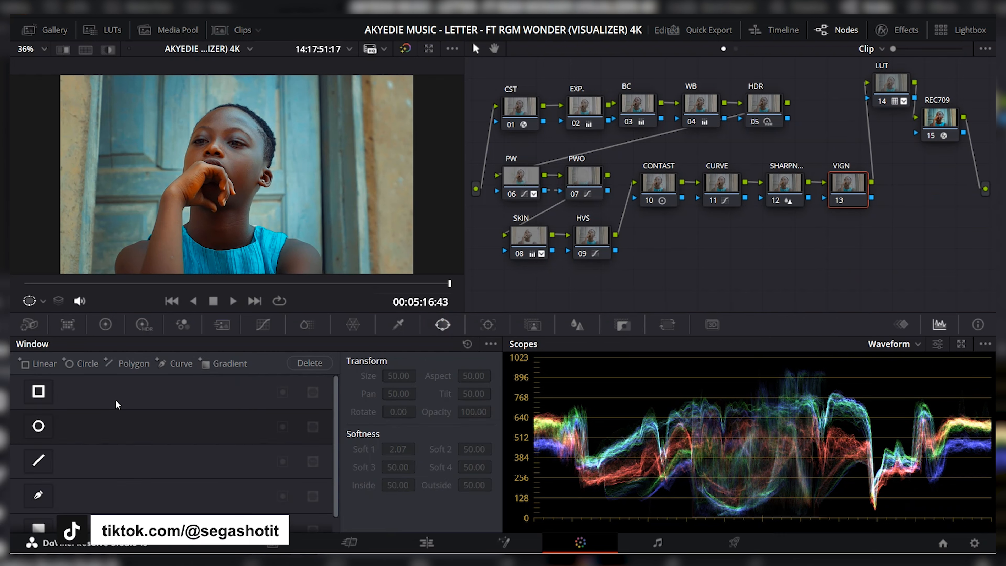
click(44, 426)
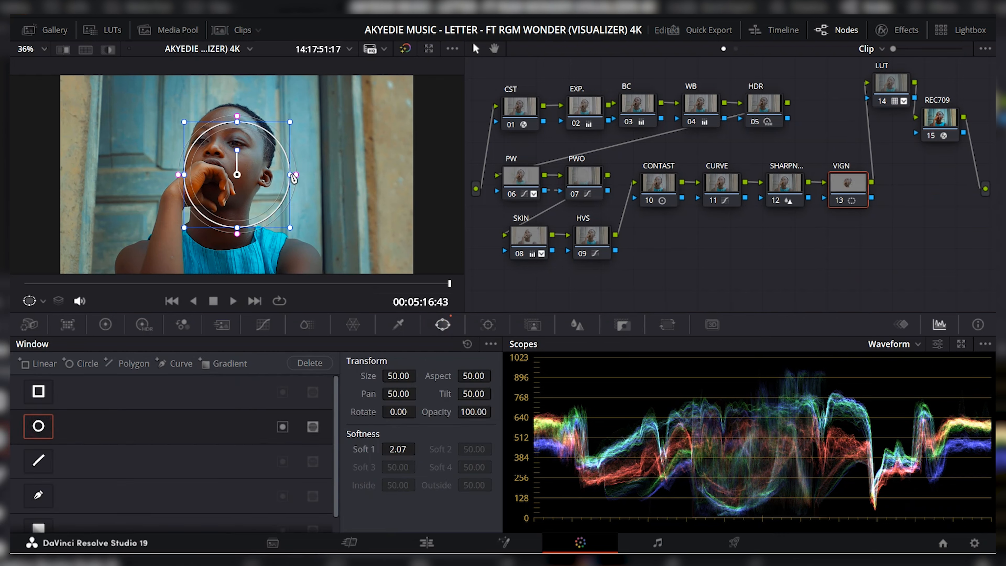
drag(317, 174, 443, 174)
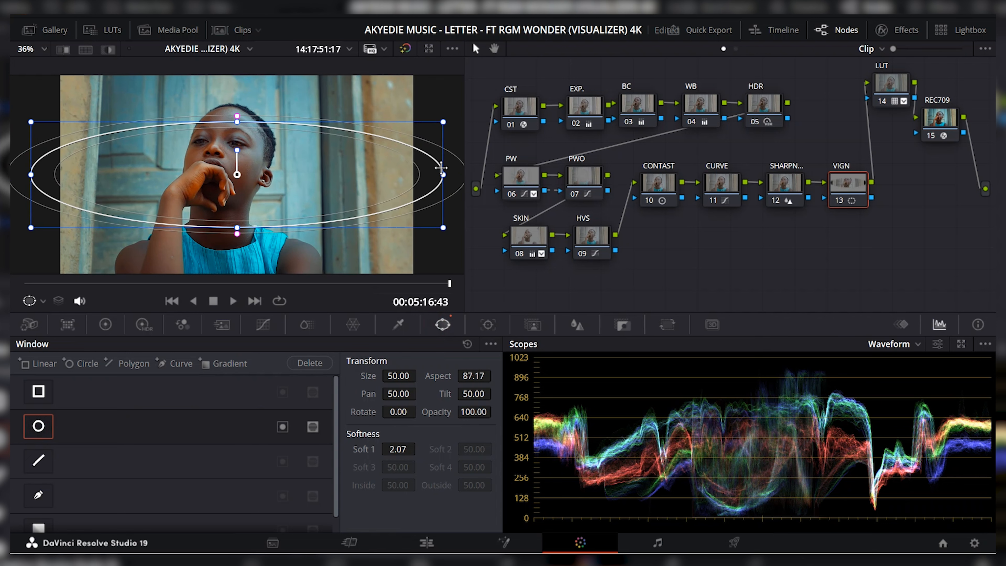
drag(237, 117, 264, 50)
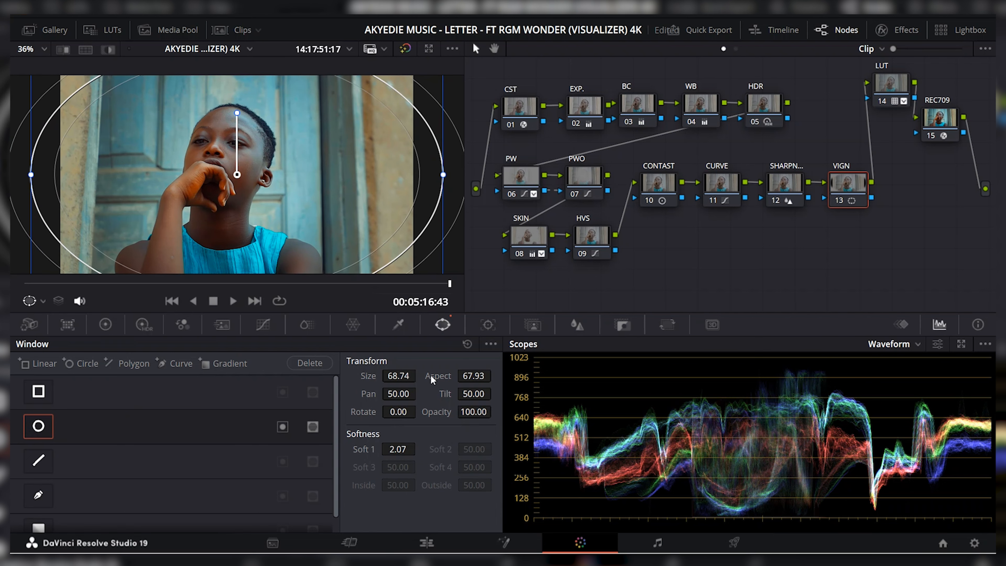
Set the VIGN node's circle window Soft 1 to 12 and invert the window so the edges are affected.
double_click(399, 450)
text(12)
key(Return)
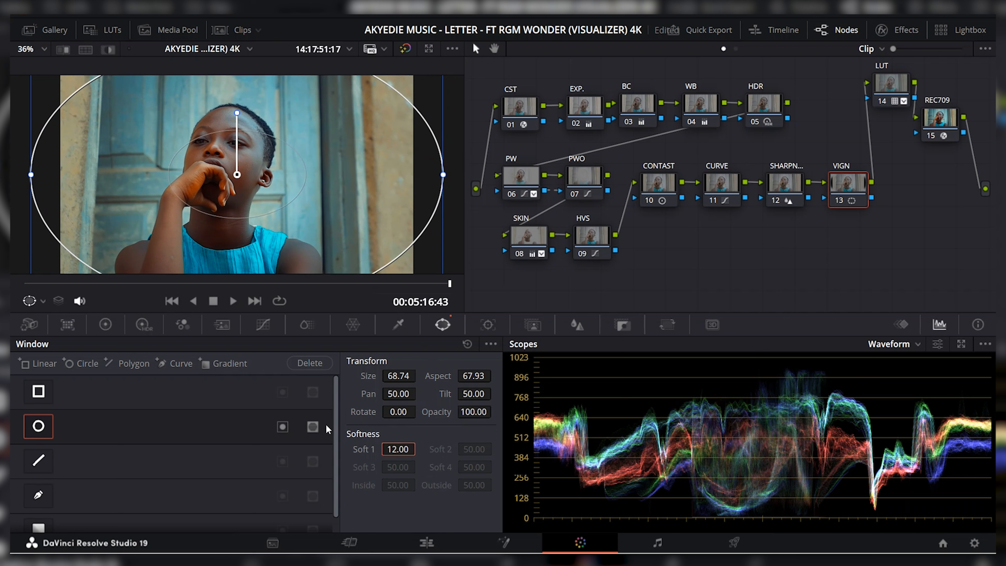
click(282, 427)
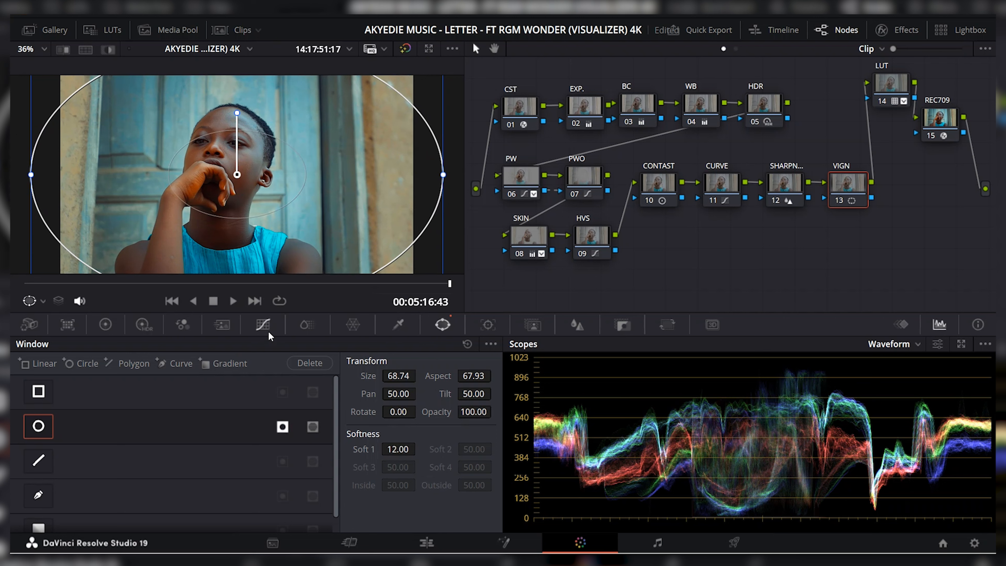
Turn off Editable Splines and pull the VIGN node's custom curve down slightly around its midpoint, and check the image against the bypassed grade.
click(262, 324)
click(490, 343)
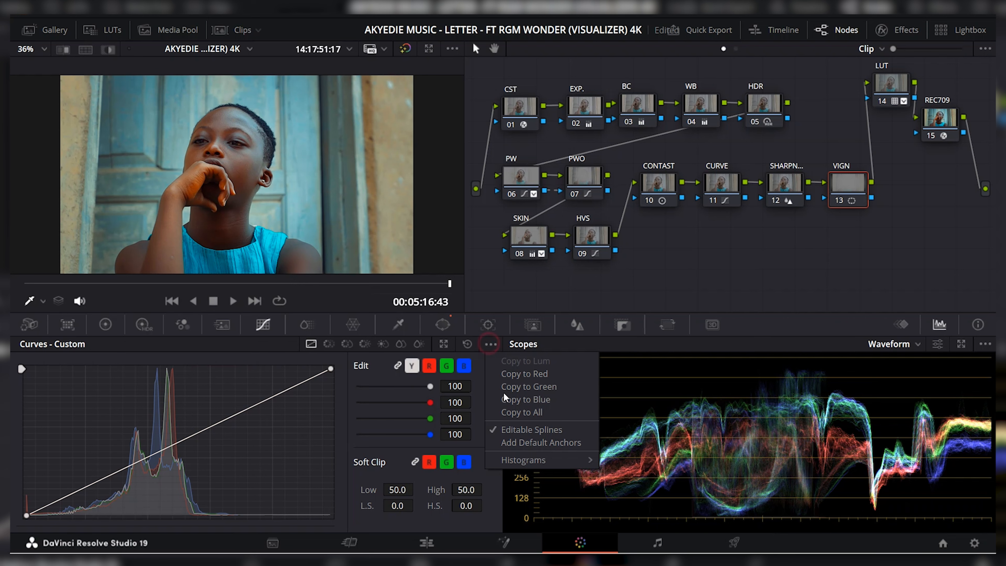
click(516, 428)
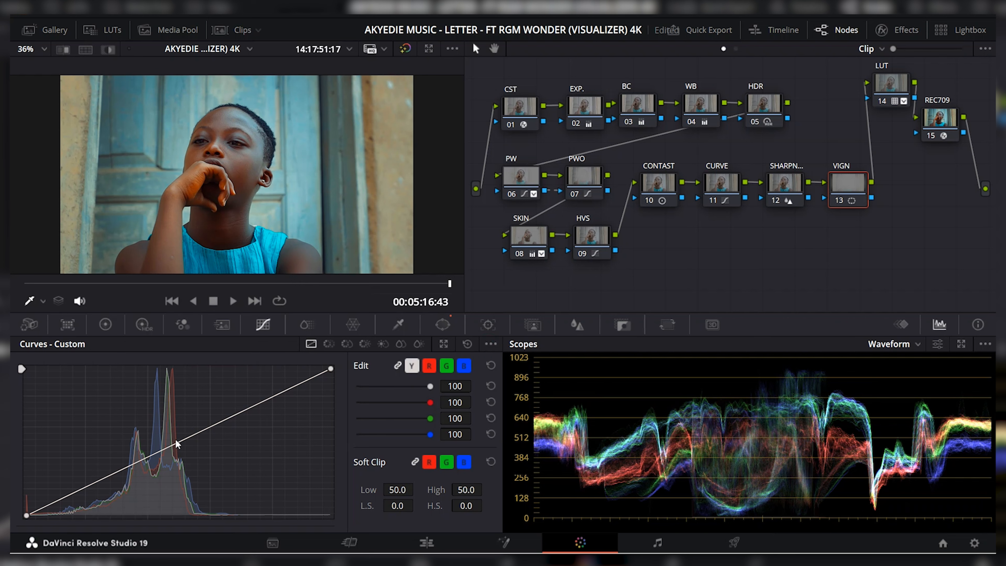
click(179, 447)
drag(179, 447, 185, 457)
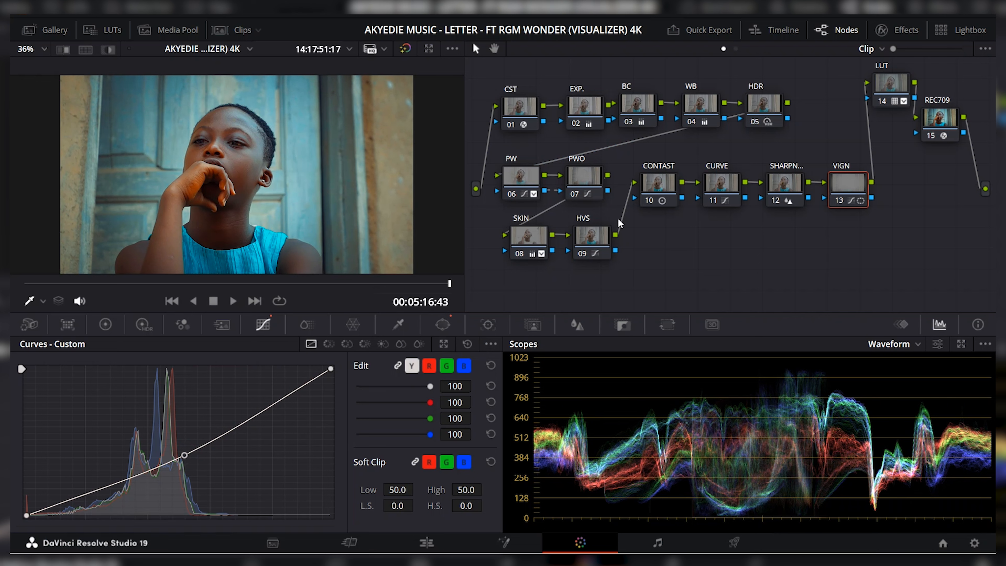
click(405, 49)
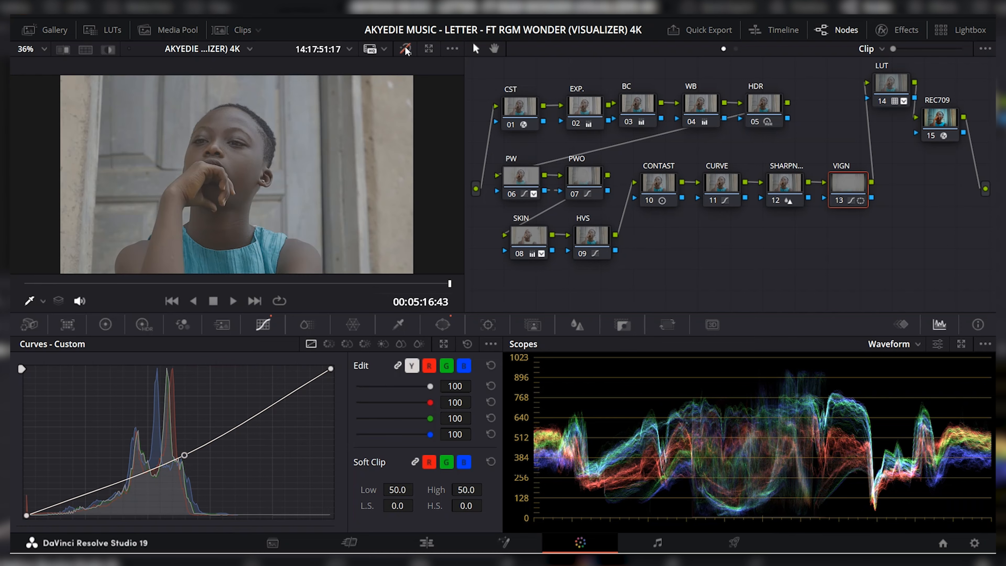
click(405, 48)
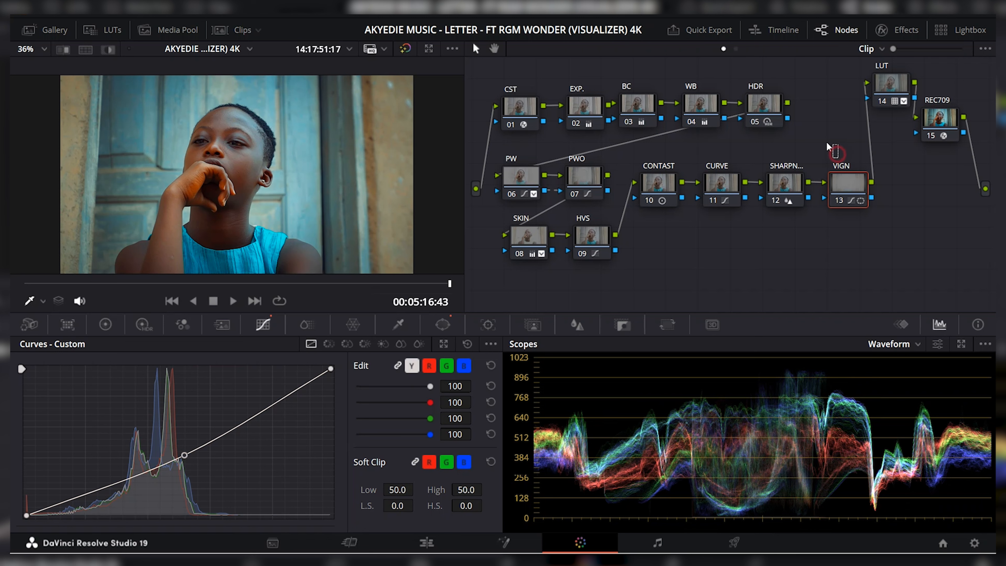
Rearrange the node graph by moving the VIGN node up below LUT and nudging the BC node toward WB.
drag(842, 183, 820, 118)
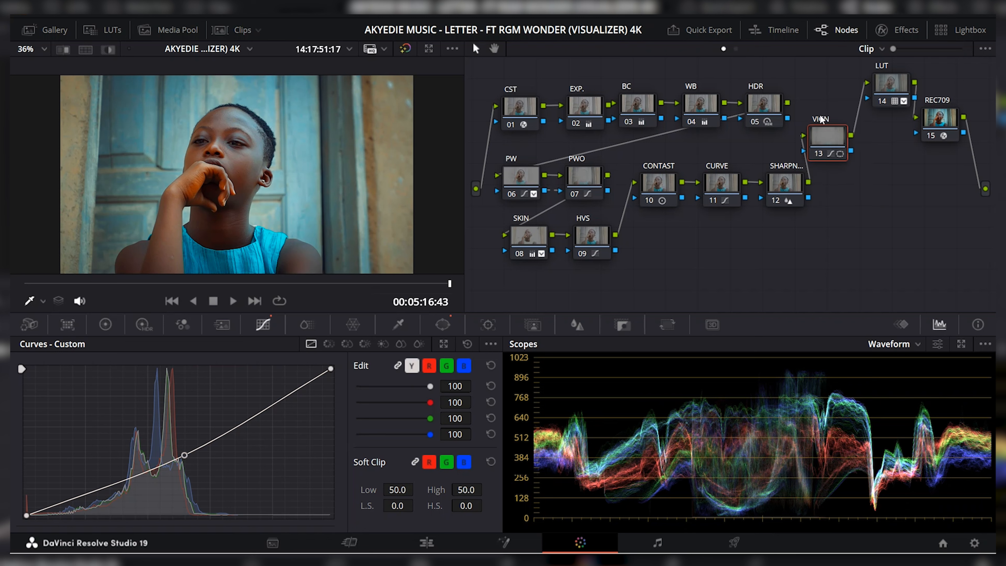
click(827, 131)
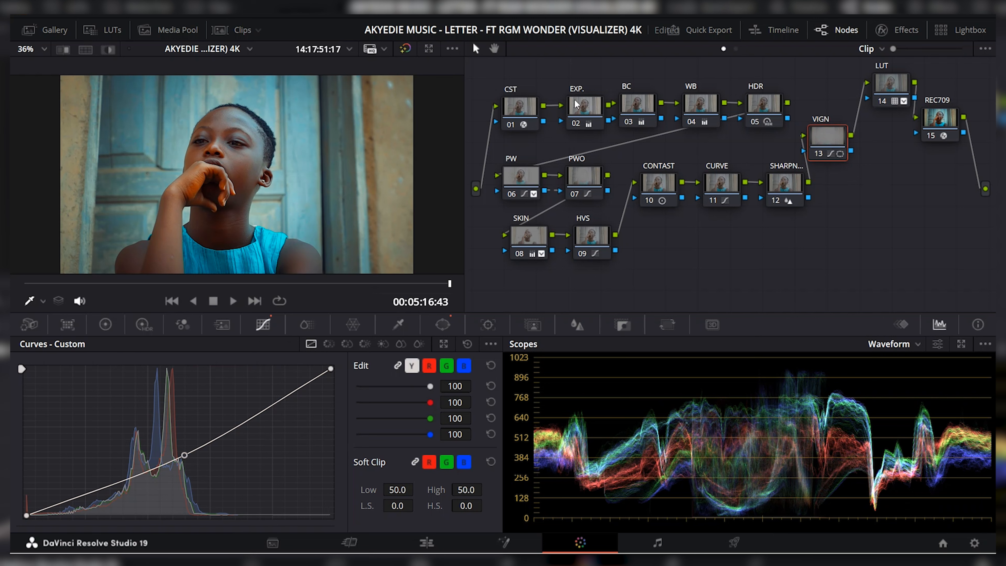
click(630, 109)
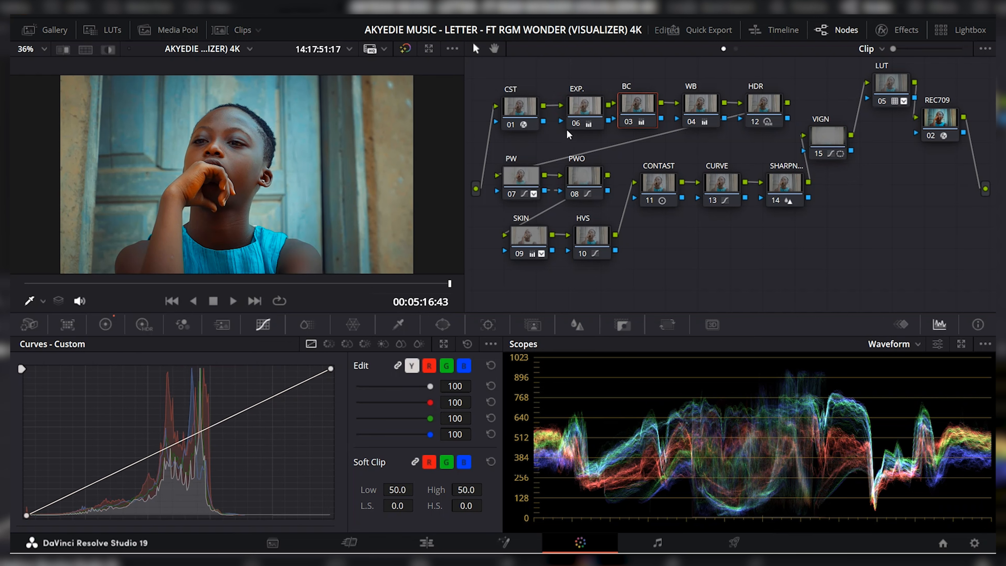
drag(630, 109, 636, 110)
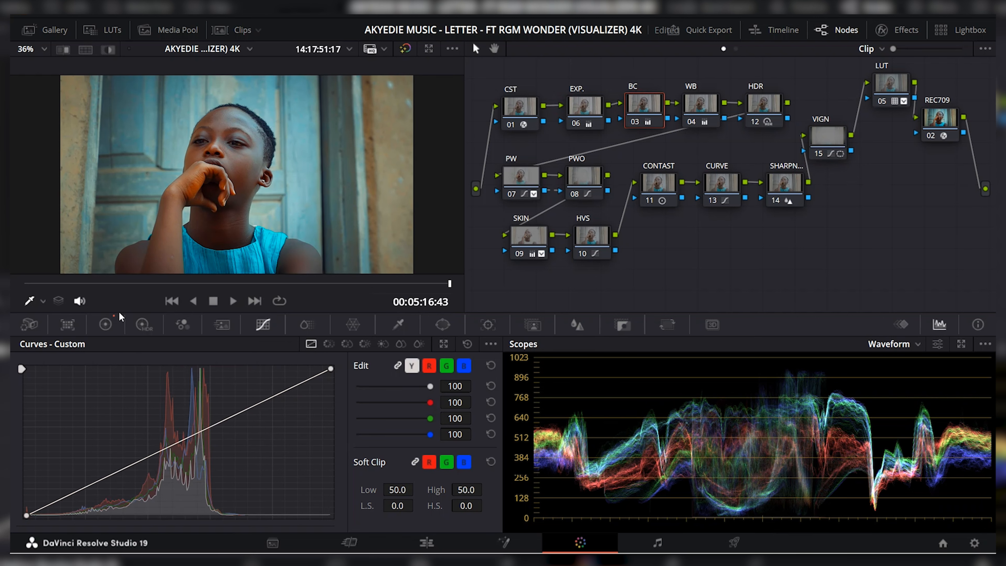
Adjust the BC node's log wheels to Highlights -0.03, Shadow -0.03 and Midtone 0.03.
click(112, 322)
click(468, 346)
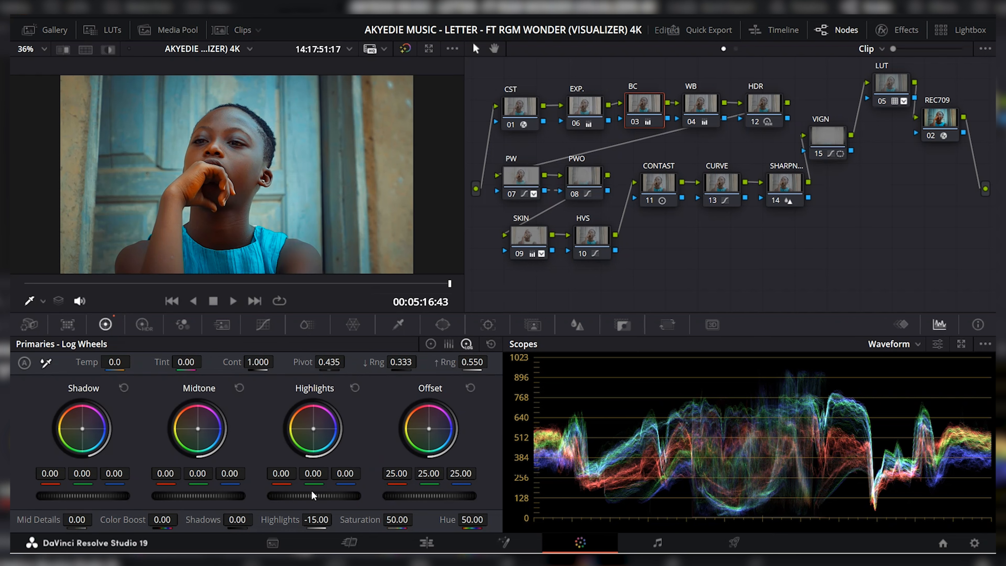
click(324, 491)
drag(324, 493, 318, 493)
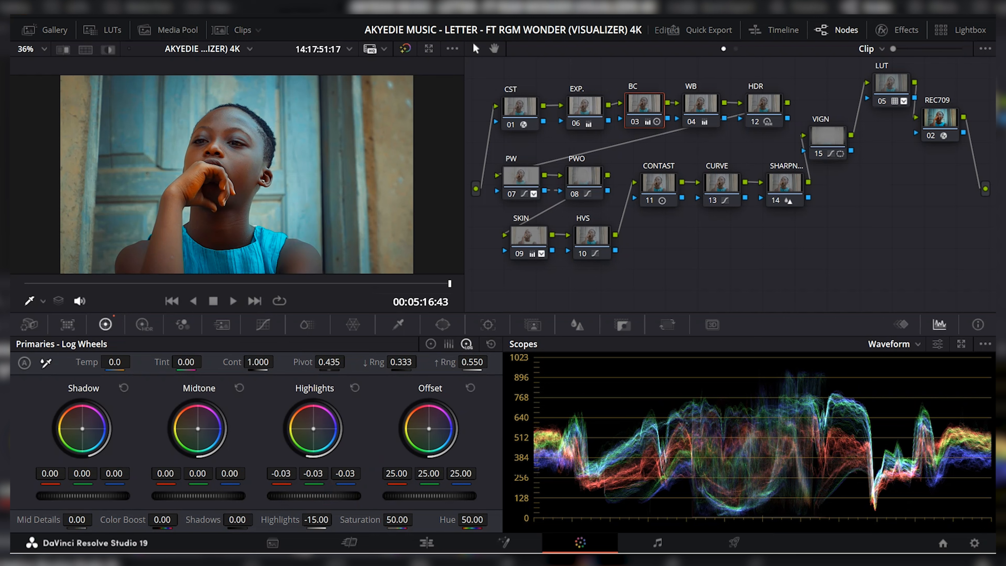
drag(99, 496, 180, 496)
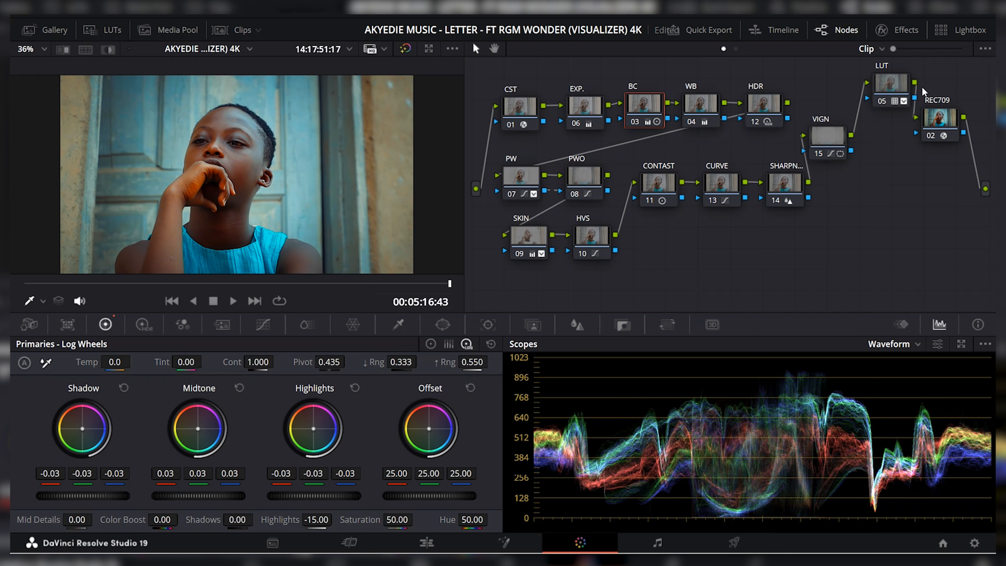
Nudge the VIGN node up, add a serial node after it, place it beside the sharpness node and label it SAT.
click(833, 144)
drag(833, 144, 826, 122)
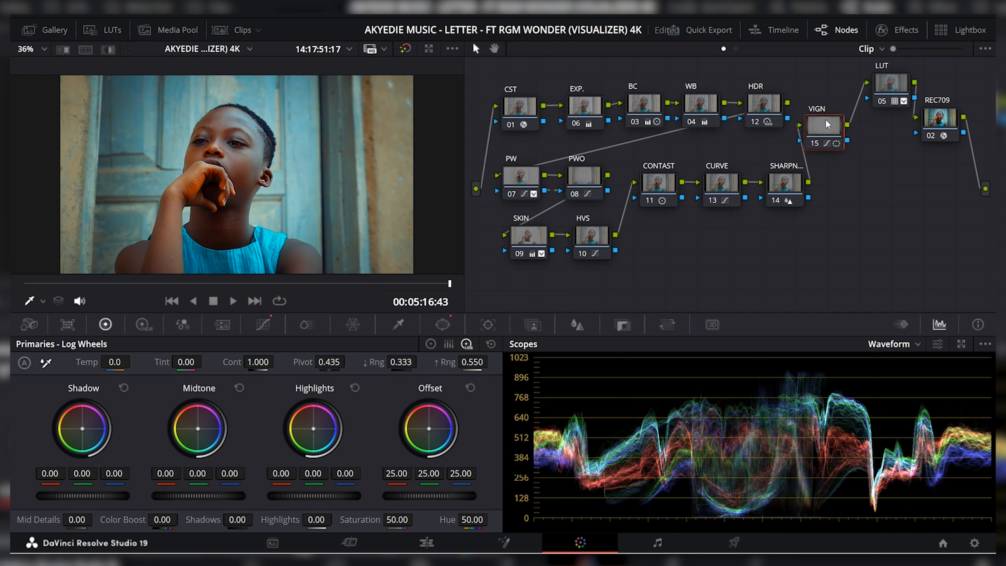
key(alt+s)
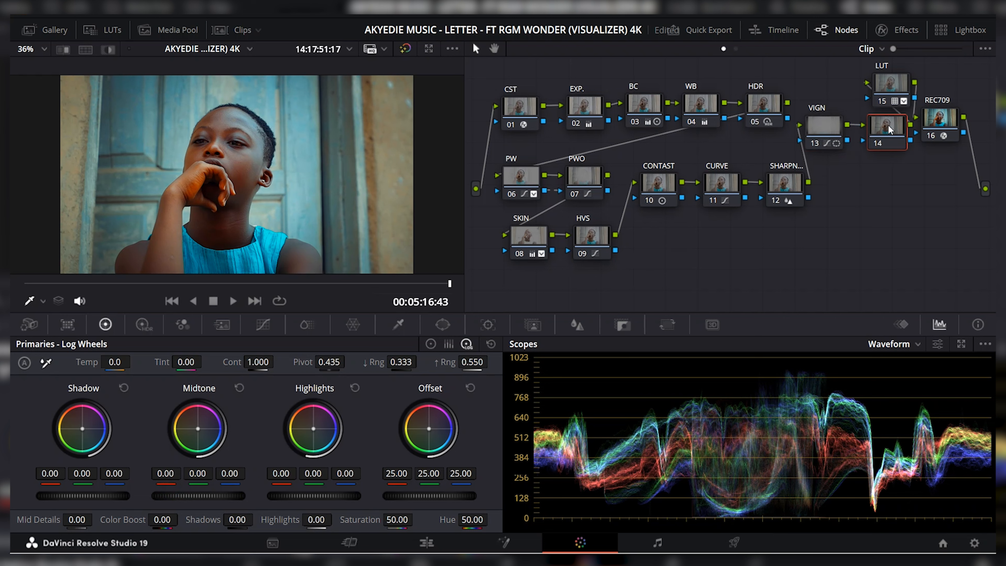
drag(888, 125, 864, 193)
right_click(864, 193)
click(875, 228)
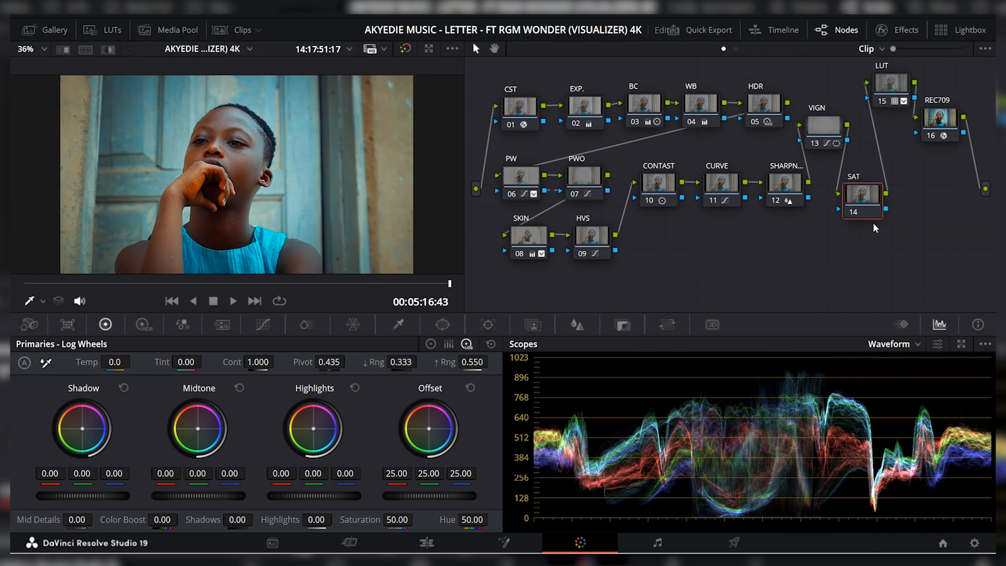
Disable two of the SAT node's channels and change its color space so that its gain controls only saturation.
right_click(862, 192)
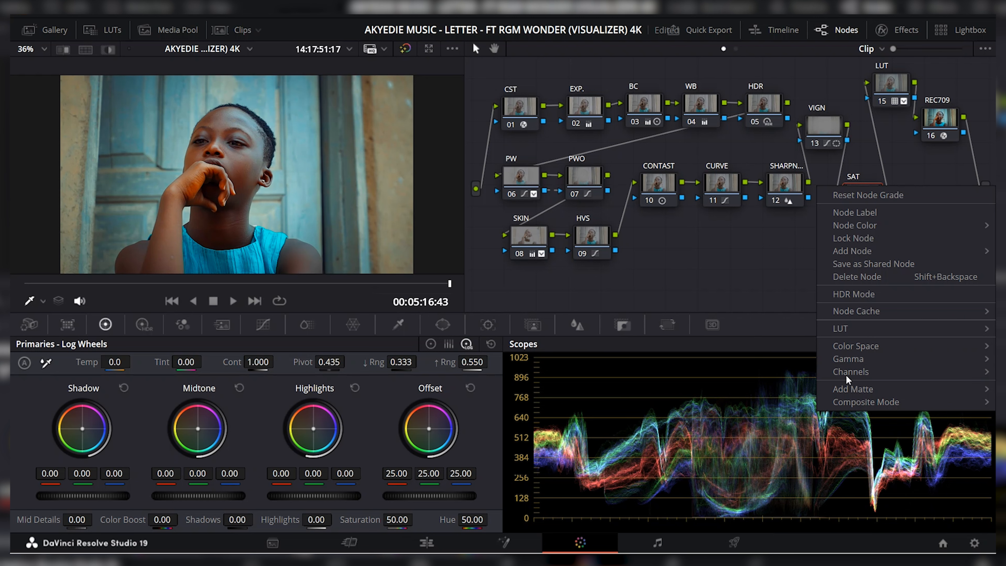
mouse_move(842, 371)
click(767, 370)
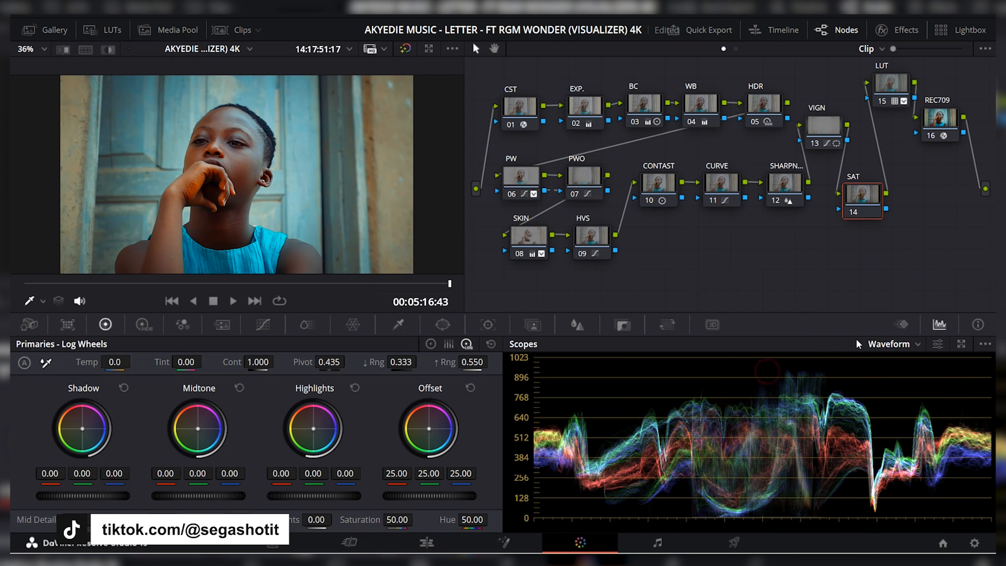
right_click(863, 215)
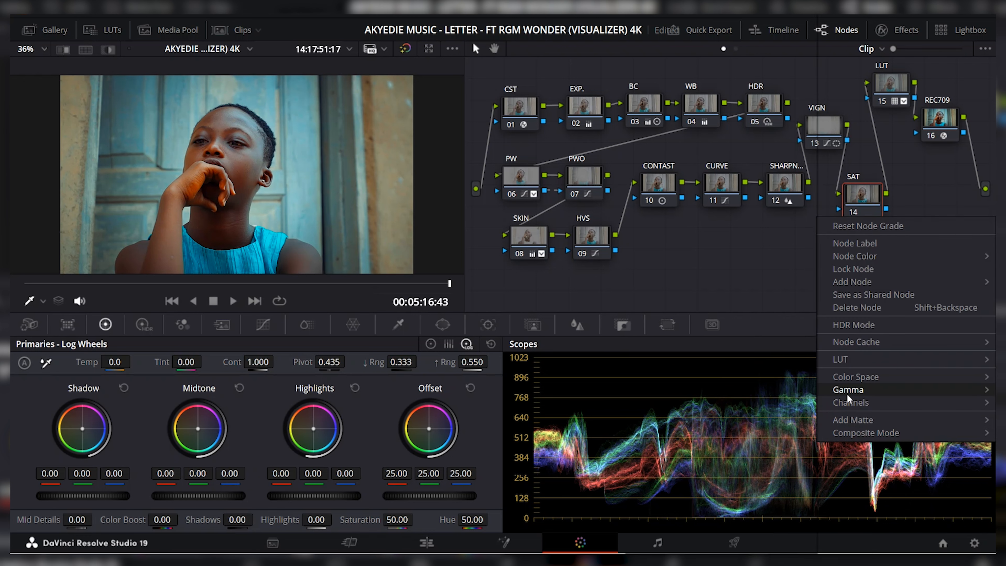
mouse_move(846, 401)
click(768, 425)
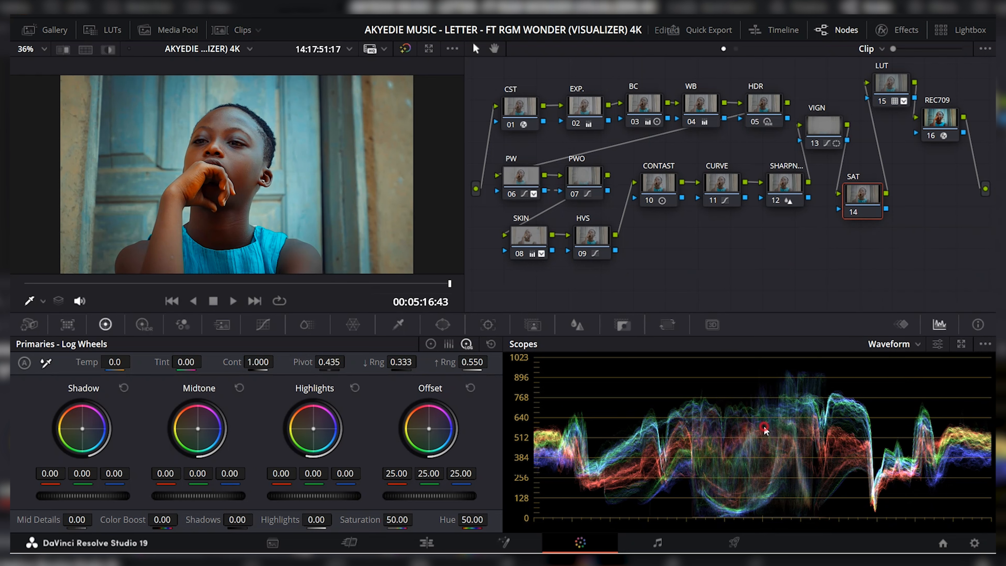
right_click(868, 209)
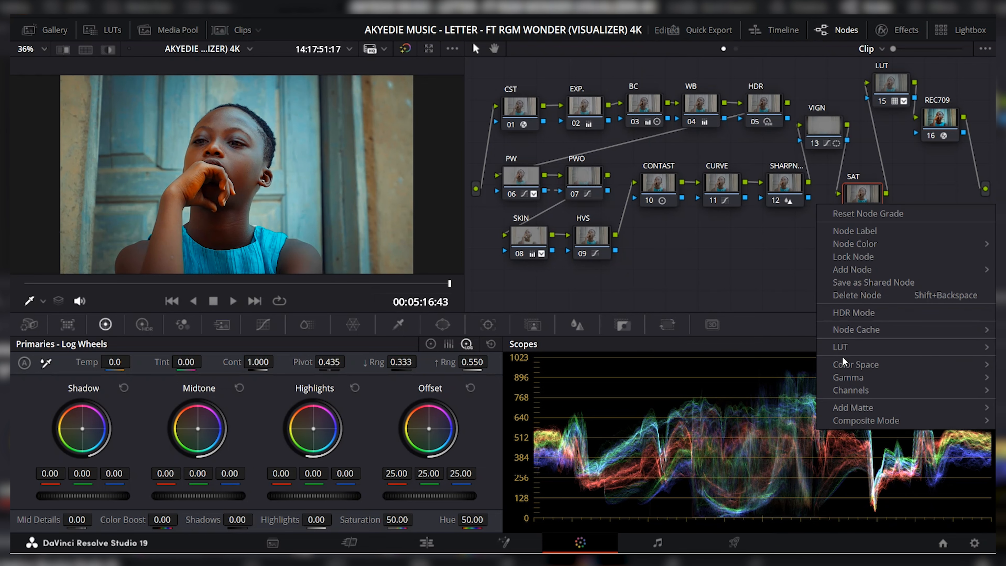
mouse_move(842, 361)
click(680, 302)
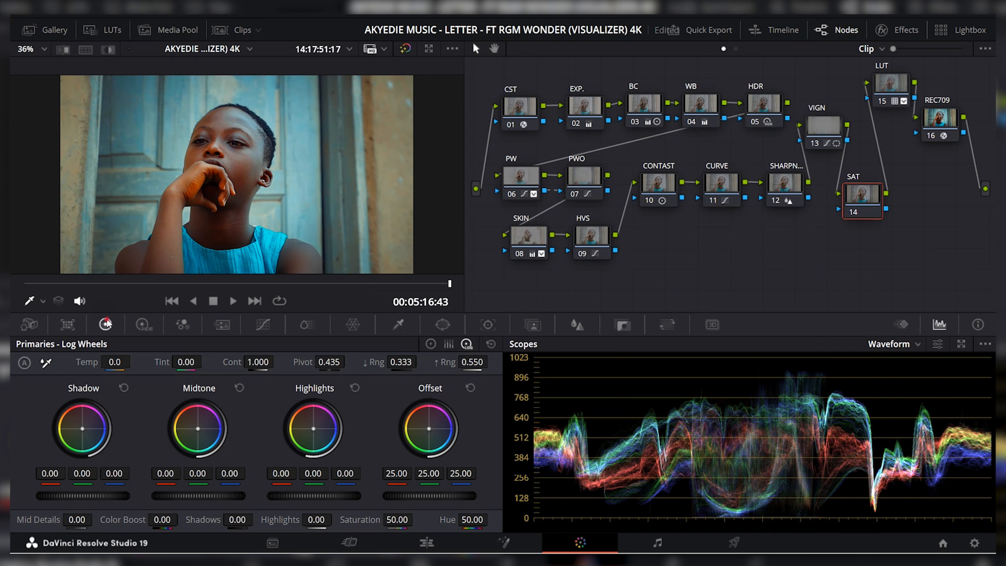
Lower the SAT node's overall Gain to 0.94 with the primary color wheels.
click(430, 344)
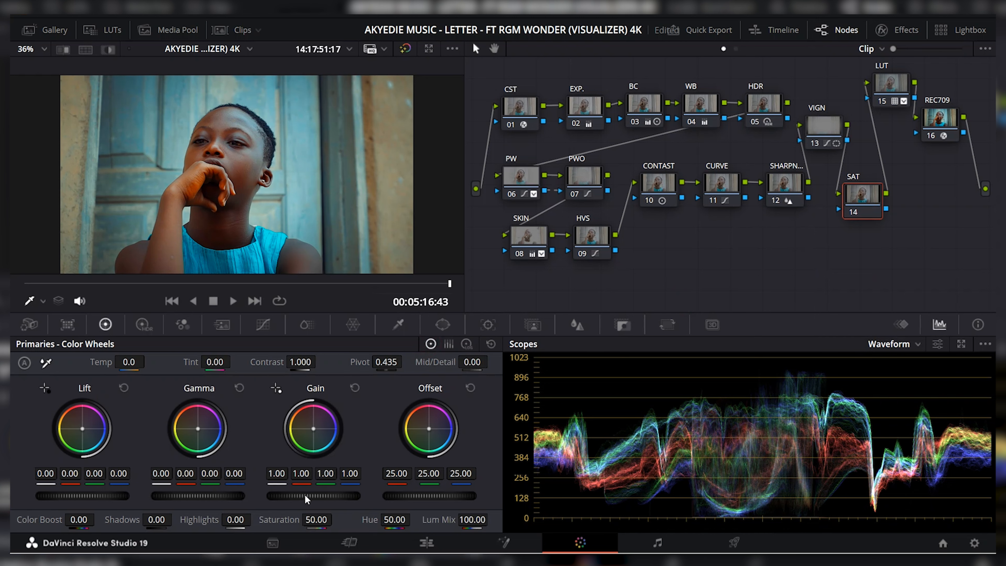
mouse_move(313, 495)
mouse_down()
mouse_move(365, 495)
mouse_move(293, 495)
mouse_up()
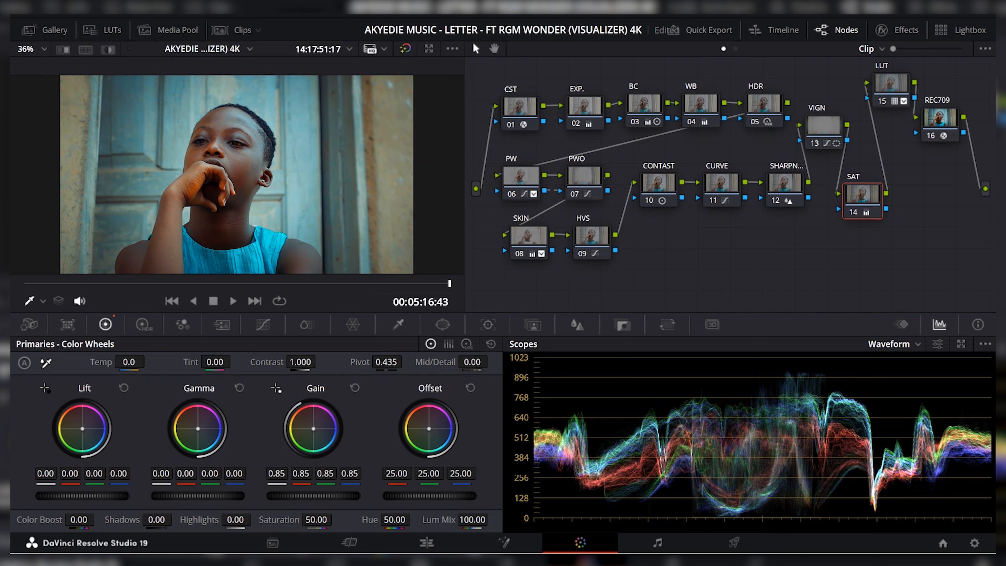
click(354, 388)
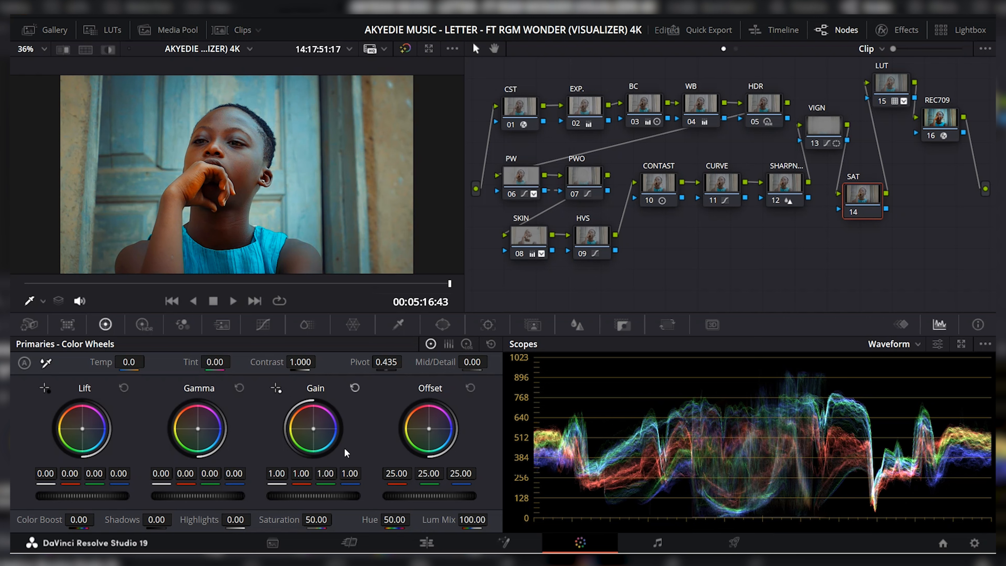
drag(333, 496, 330, 495)
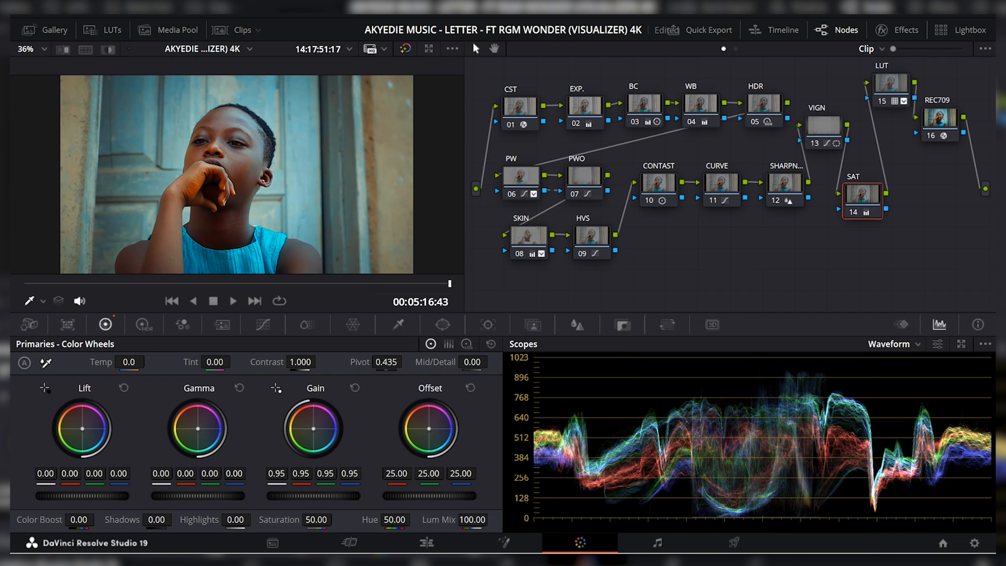
drag(329, 495, 328, 495)
click(854, 210)
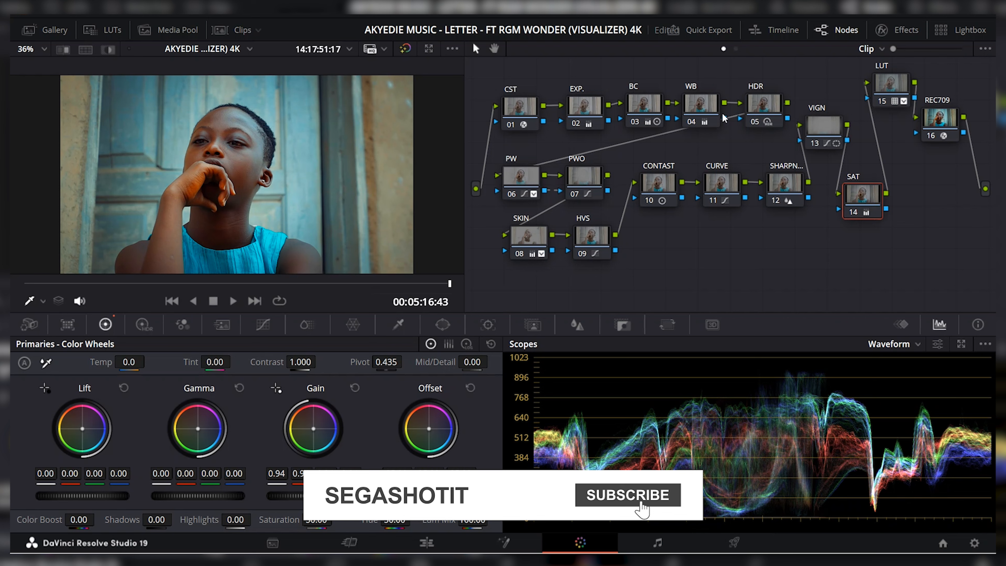
Select the LUT node and compare the image with the grade bypassed and enabled.
click(887, 83)
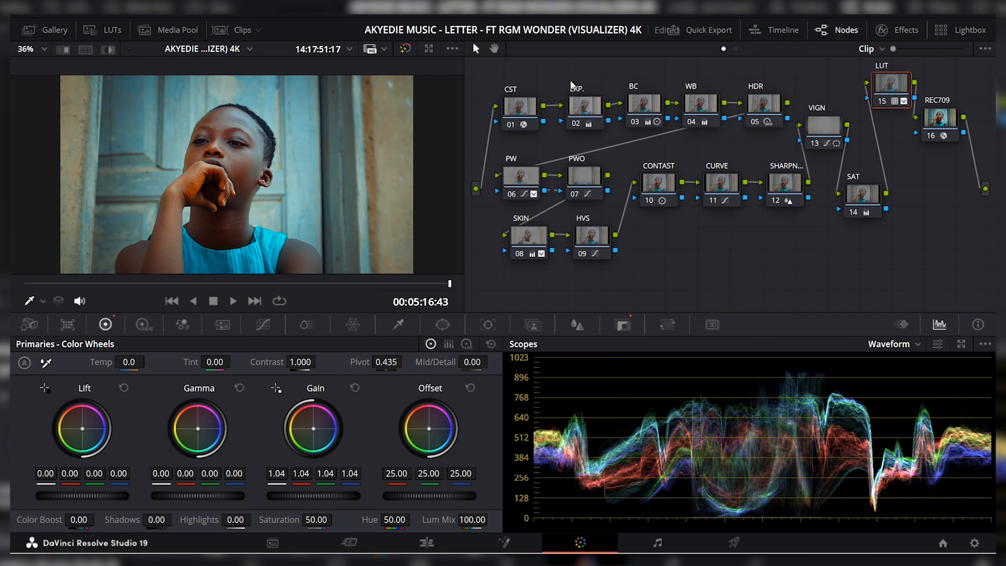
click(404, 49)
click(403, 49)
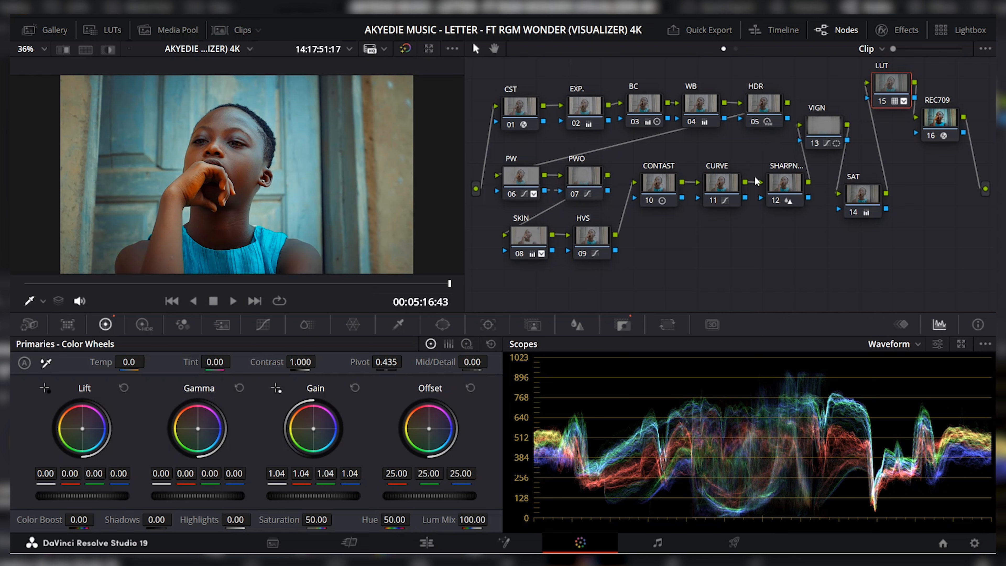
Fine-tune the midpoint of the VIGN node's custom curve.
click(813, 134)
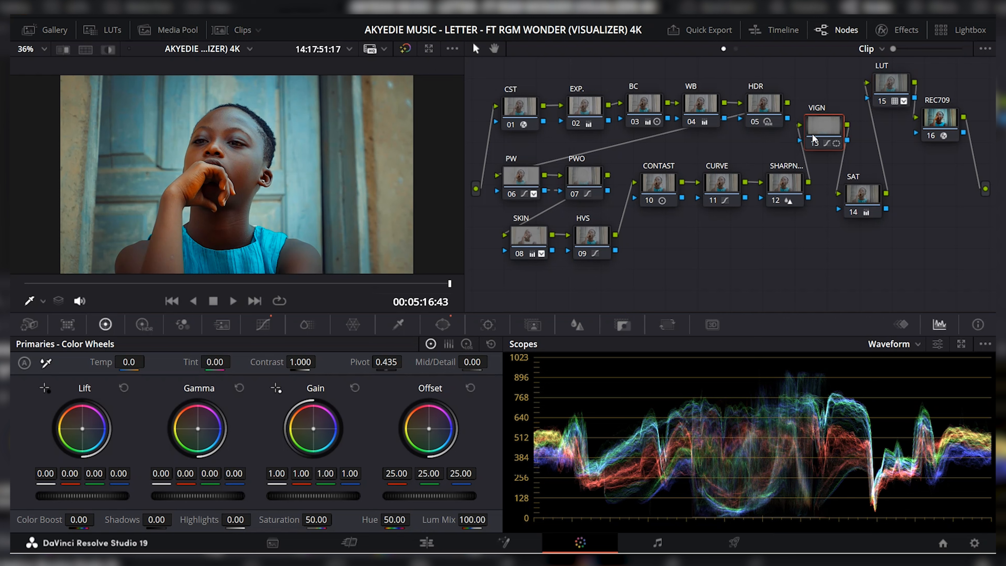
click(271, 325)
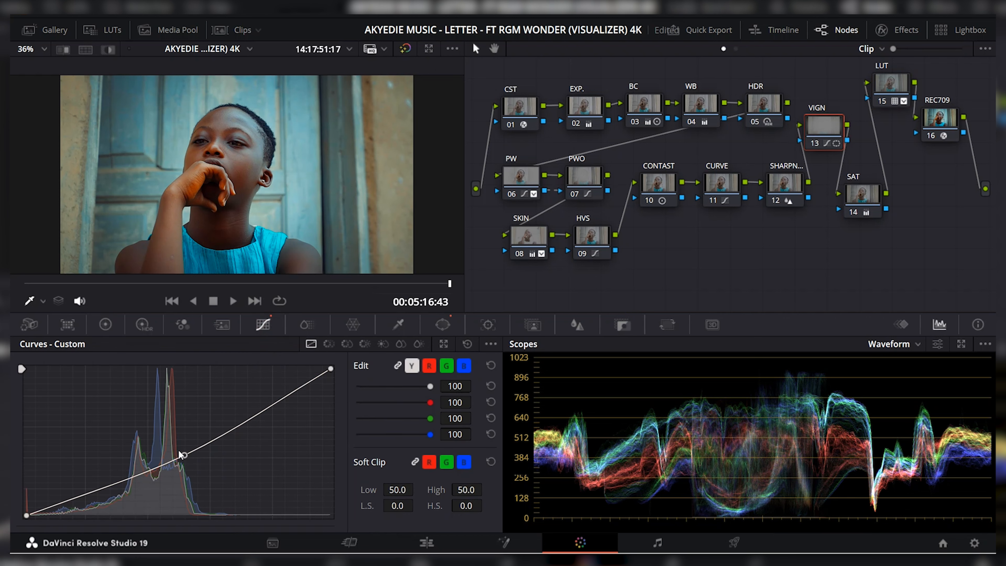
drag(185, 454, 185, 454)
Try different overall Gain levels on the EXP. node, returning to 1.08.
click(586, 106)
click(105, 324)
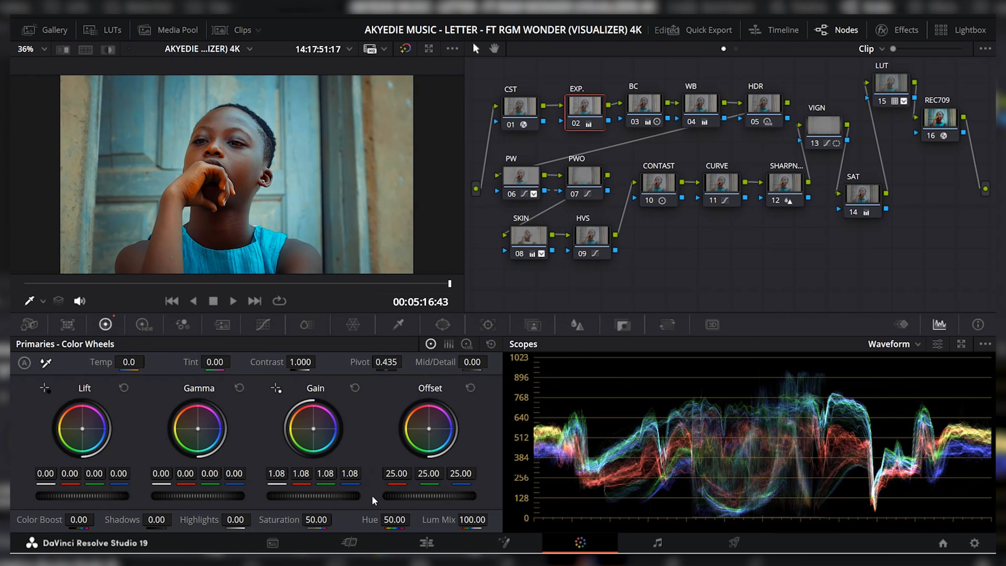
click(349, 494)
drag(349, 494, 324, 495)
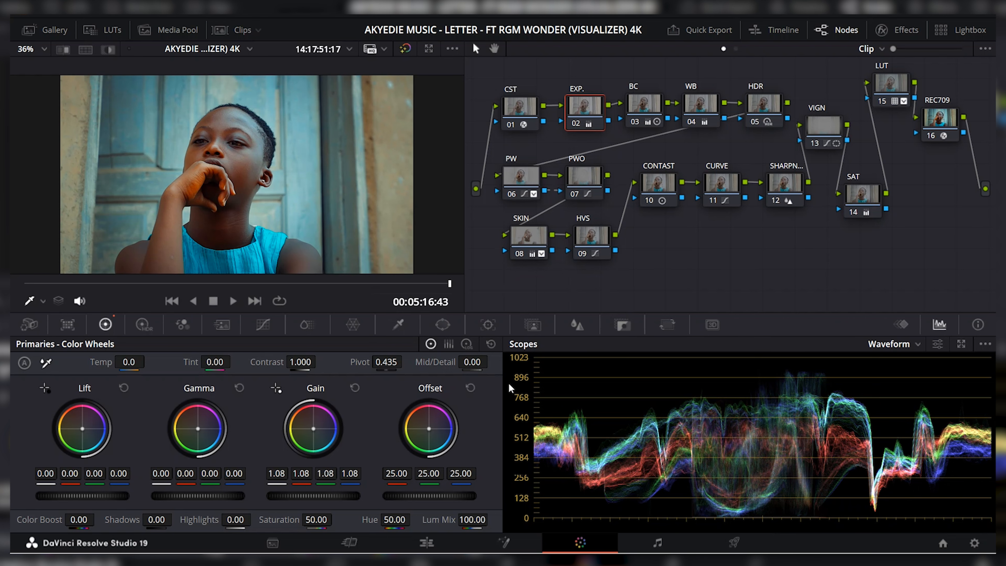
Enlarge the viewer and repeatedly toggle the grade bypass to compare the original and graded image.
key(alt+f)
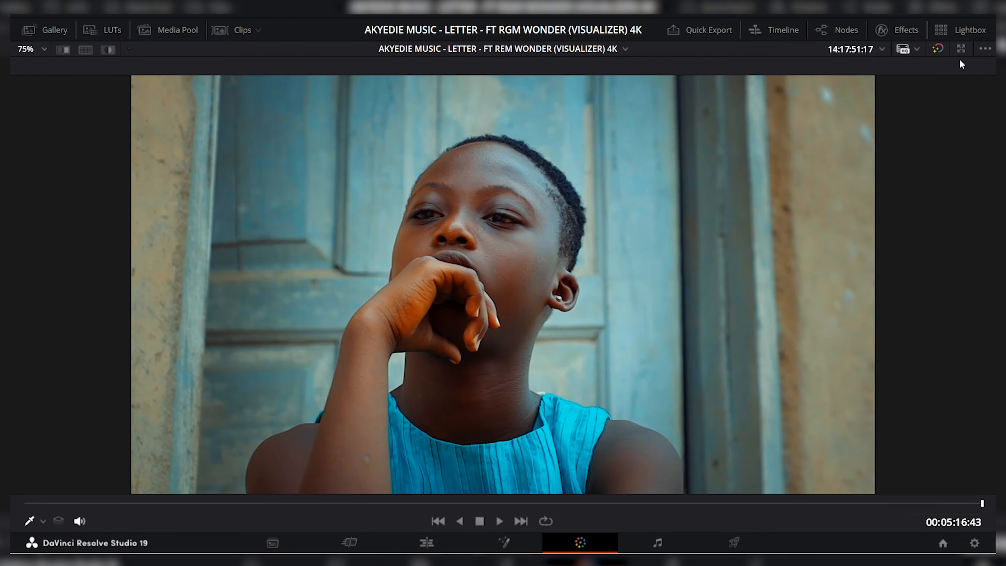
click(939, 49)
click(938, 49)
click(938, 49)
click(938, 49)
click(939, 49)
click(939, 49)
click(938, 49)
click(938, 50)
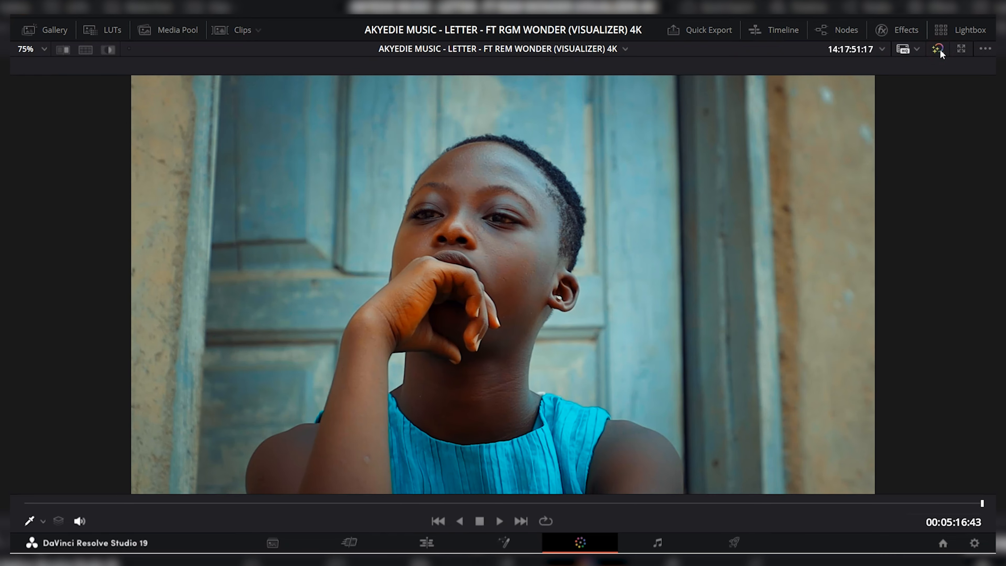